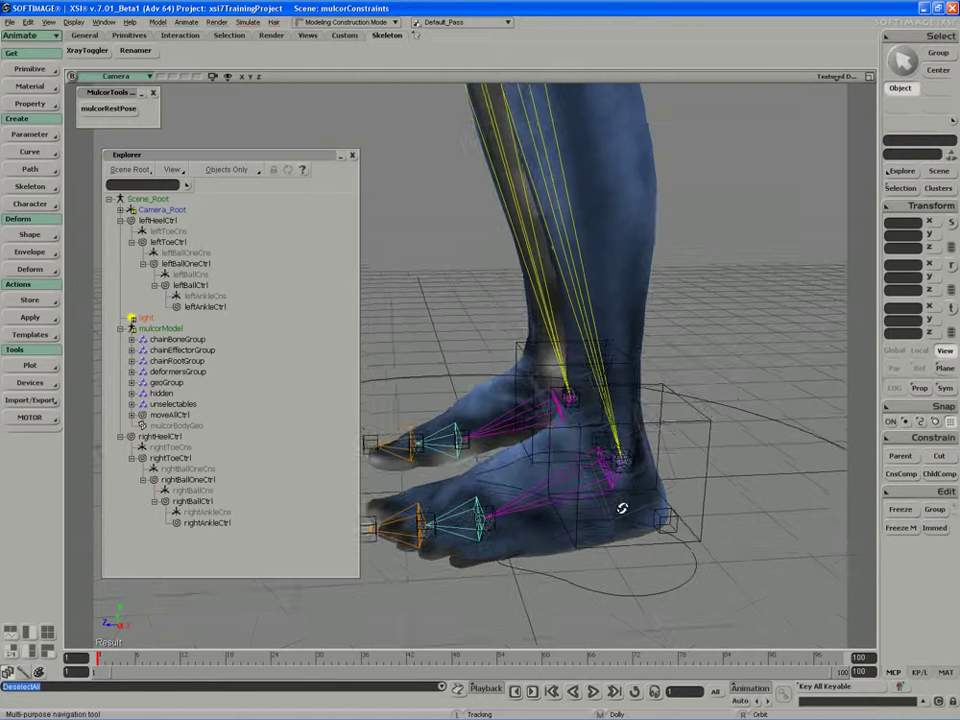
Select leftHeelCtrl, move the left foot forward to test the rig, then undo the move.
{"action": "key", "text": "space"}
{"action": "left_click", "coordinate": [699, 474]}
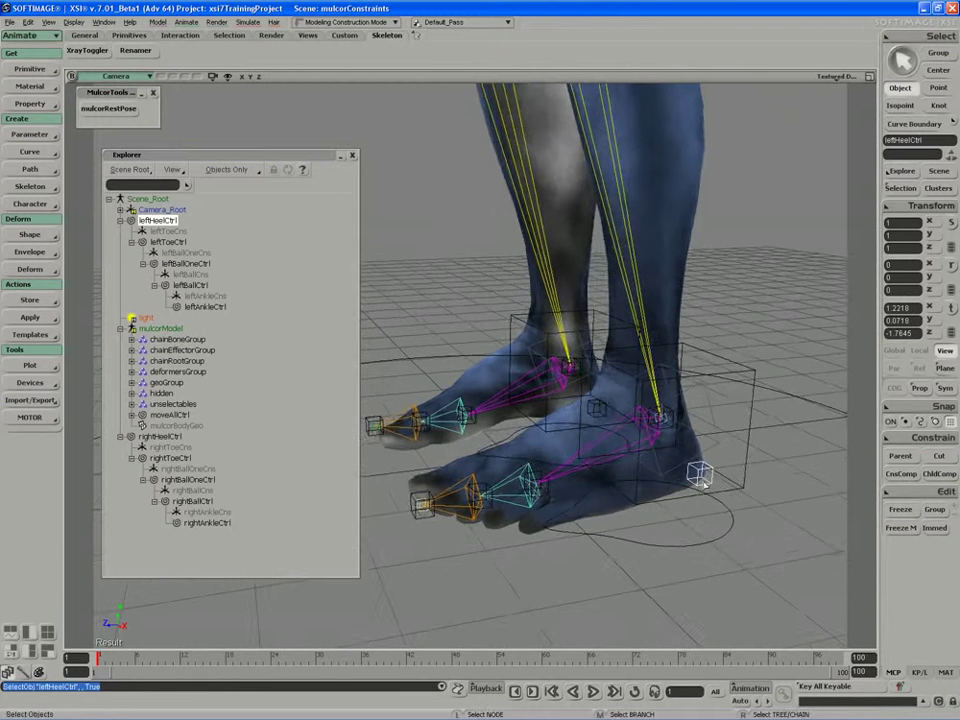
{"action": "key", "text": "v"}
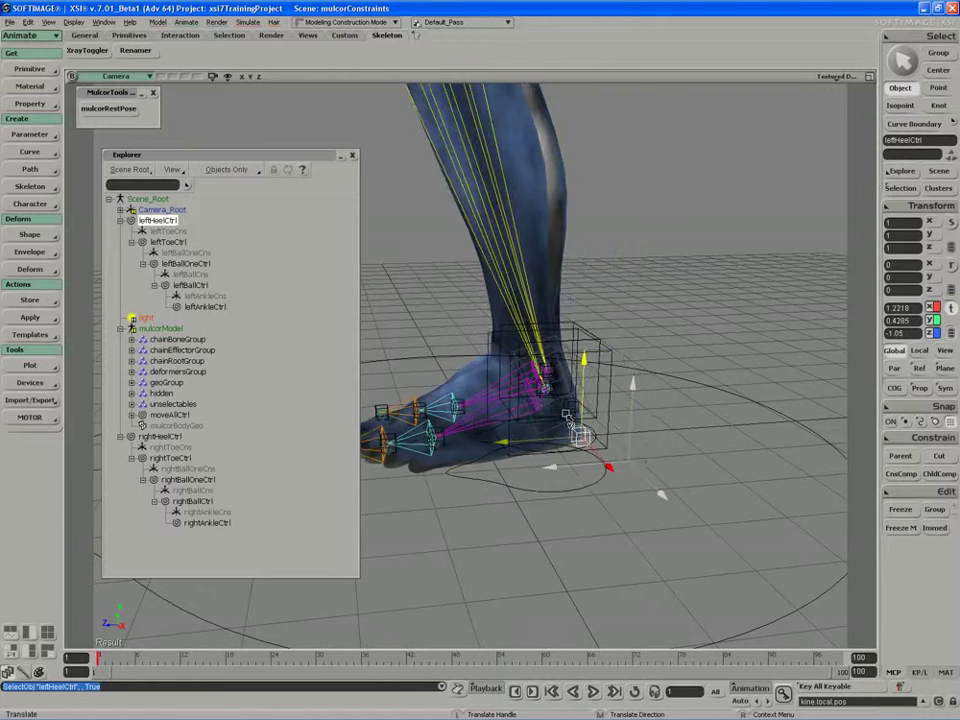
{"action": "mouse_move", "coordinate": [567, 415]}
{"action": "left_mouse_down"}
{"action": "mouse_move", "coordinate": [621, 410]}
{"action": "mouse_move", "coordinate": [607, 390]}
{"action": "left_mouse_up"}
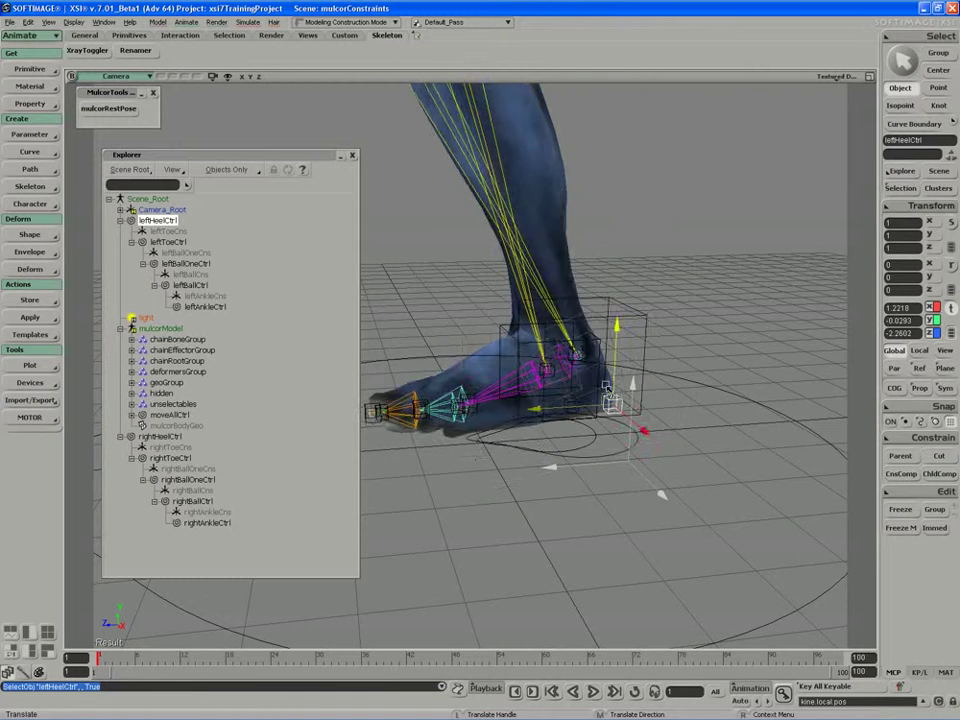
{"action": "key", "text": "ctrl+z"}
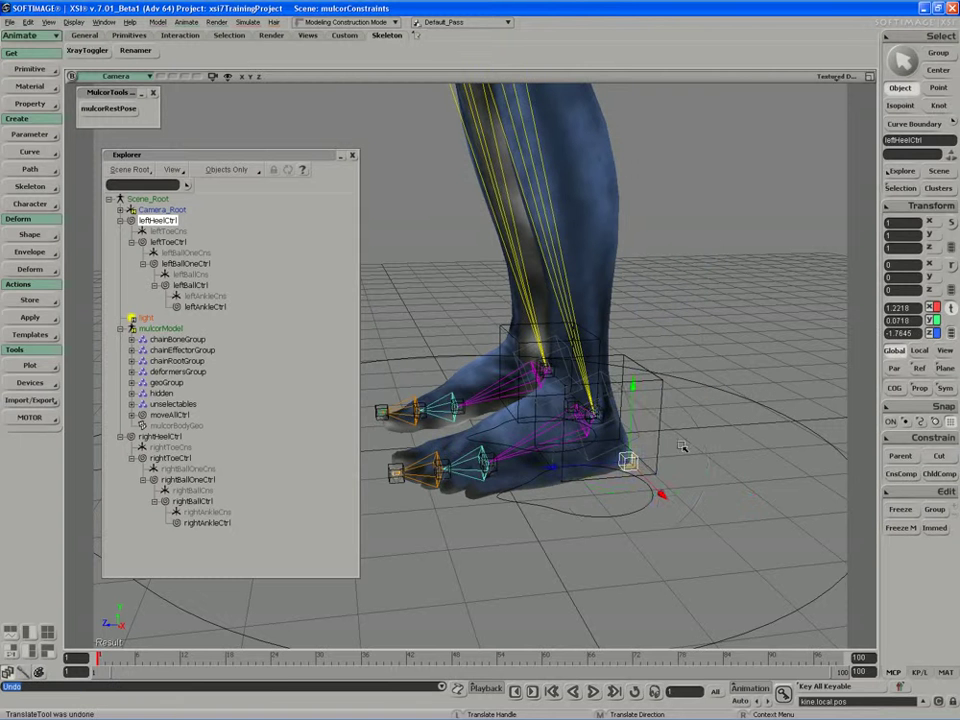
Roll the left foot by rotating the heel control, then undo the roll.
{"action": "key", "text": "c"}
{"action": "left_click_drag", "start_coordinate": [628, 456], "coordinate": [579, 427]}
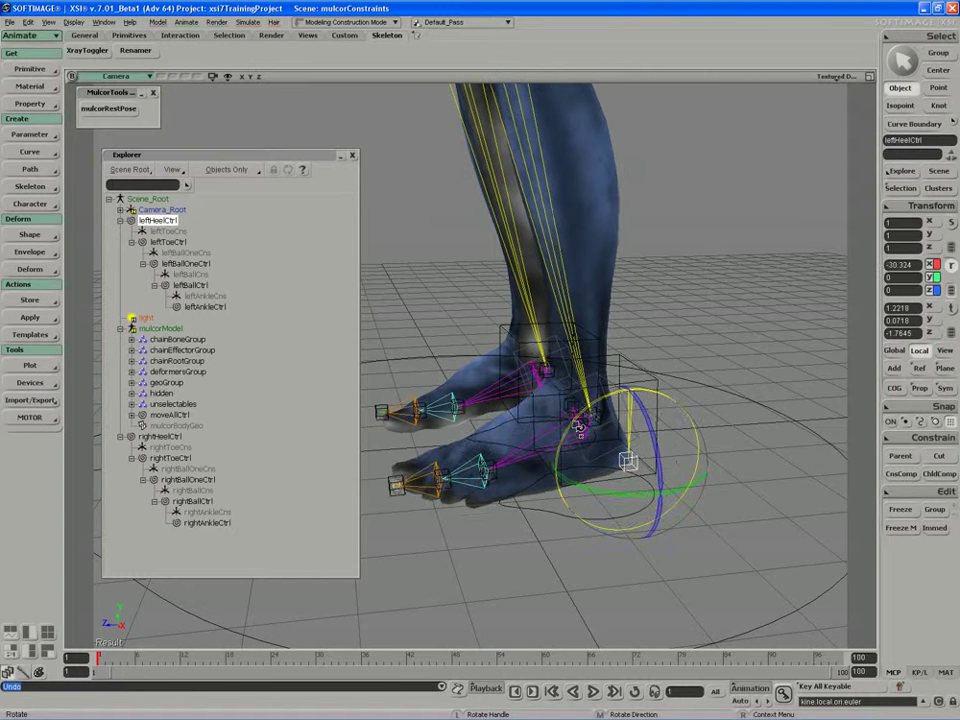
{"action": "key", "text": "ctrl+z"}
{"action": "mouse_move", "coordinate": [579, 427]}
{"action": "right_mouse_down"}
{"action": "mouse_move", "coordinate": [545, 447]}
{"action": "mouse_move", "coordinate": [604, 447]}
{"action": "mouse_move", "coordinate": [593, 446]}
{"action": "mouse_move", "coordinate": [632, 401]}
{"action": "mouse_move", "coordinate": [677, 435]}
{"action": "mouse_move", "coordinate": [621, 407]}
{"action": "right_mouse_up"}
{"action": "key", "text": "space"}
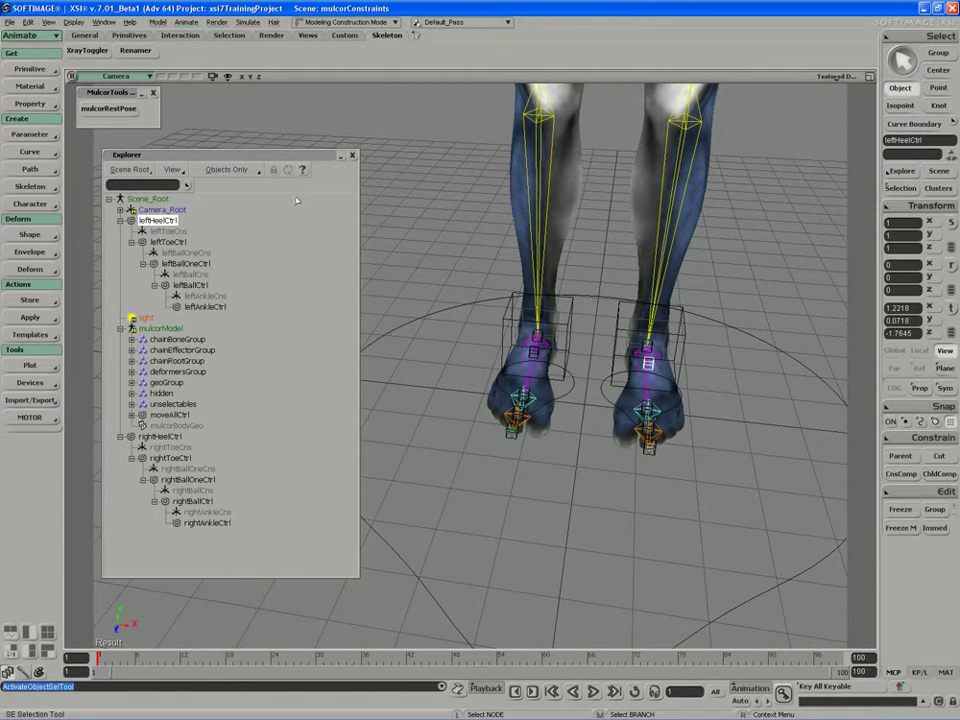
Change geoGroup's Selectability setting in its property page in the Explorer.
{"action": "right_click_drag", "start_coordinate": [328, 184], "coordinate": [551, 495]}
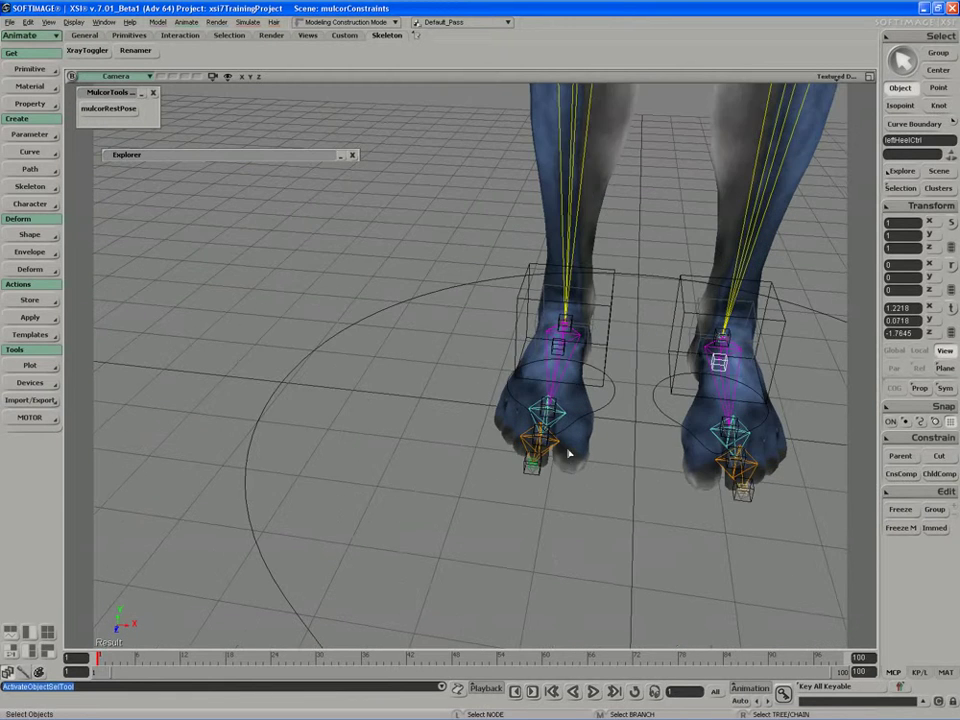
{"action": "left_click", "coordinate": [568, 455]}
{"action": "right_click_drag", "start_coordinate": [572, 452], "coordinate": [612, 480]}
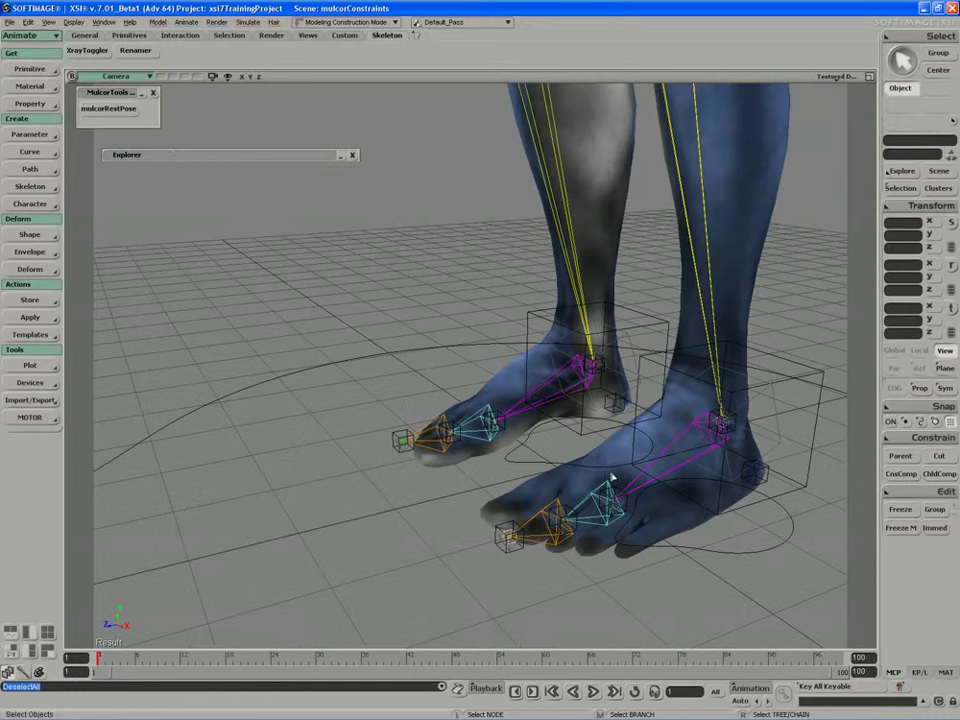
{"action": "double_click", "coordinate": [171, 153]}
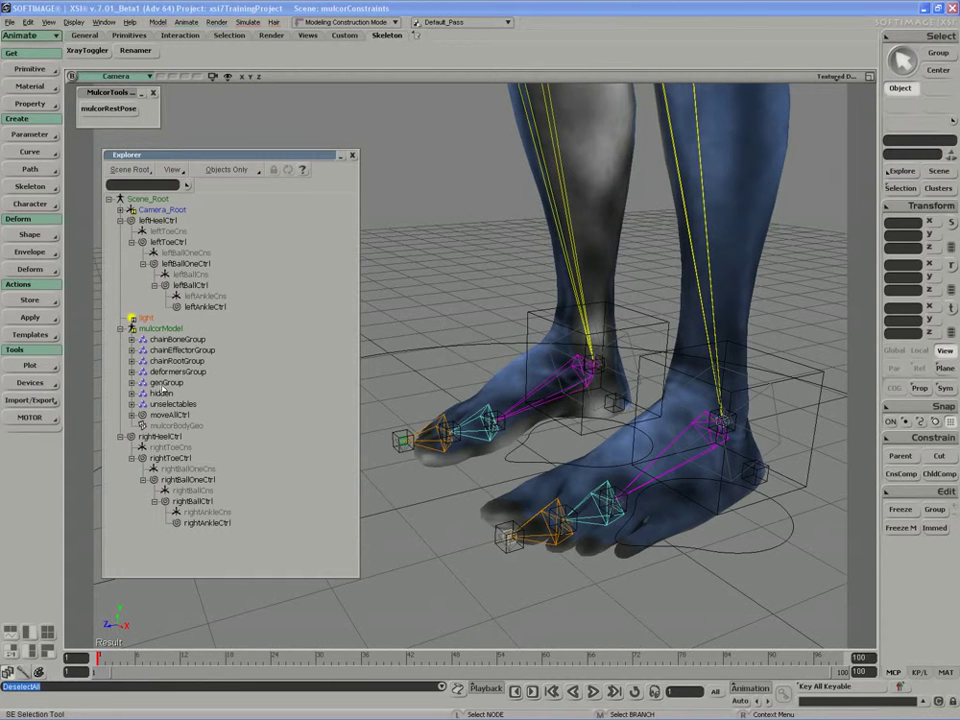
{"action": "left_click", "coordinate": [165, 382]}
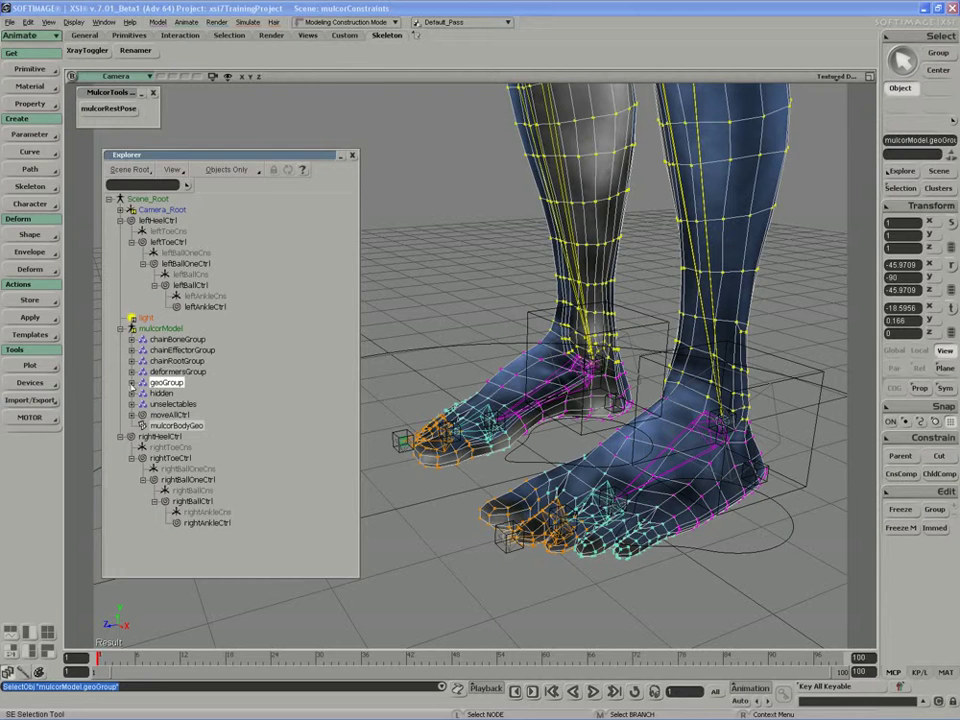
{"action": "key", "text": "Return"}
{"action": "left_click", "coordinate": [222, 197]}
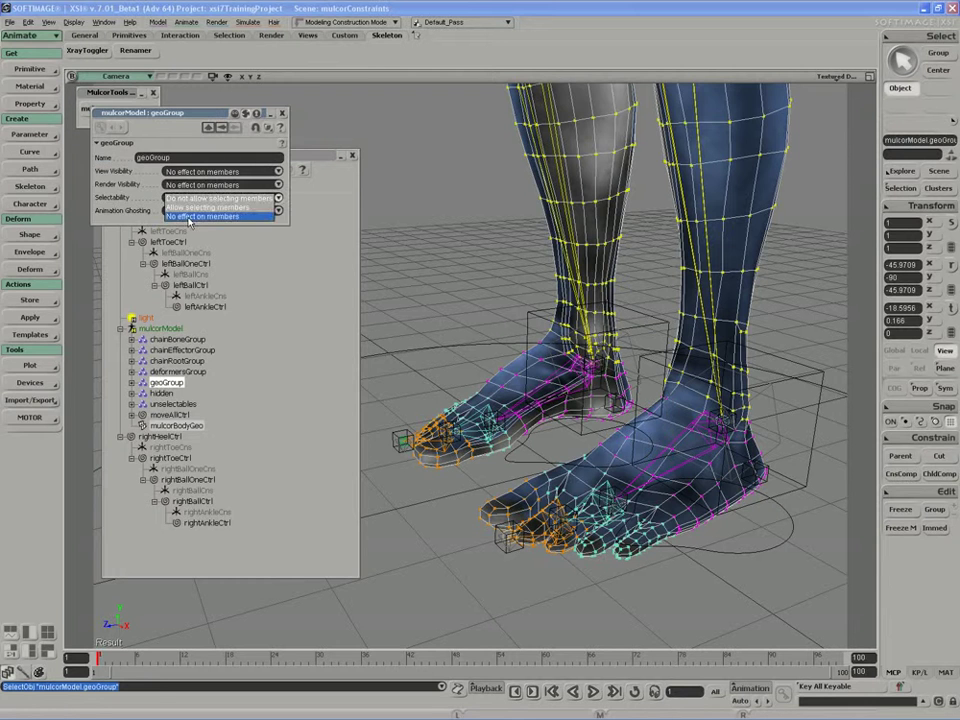
{"action": "left_click", "coordinate": [282, 113]}
Clear the selection and select the foot mesh mulcorBodyGeo as a whole object.
{"action": "mouse_move", "coordinate": [560, 300]}
{"action": "right_mouse_down"}
{"action": "mouse_move", "coordinate": [508, 321]}
{"action": "mouse_move", "coordinate": [452, 379]}
{"action": "mouse_move", "coordinate": [478, 374]}
{"action": "right_mouse_up"}
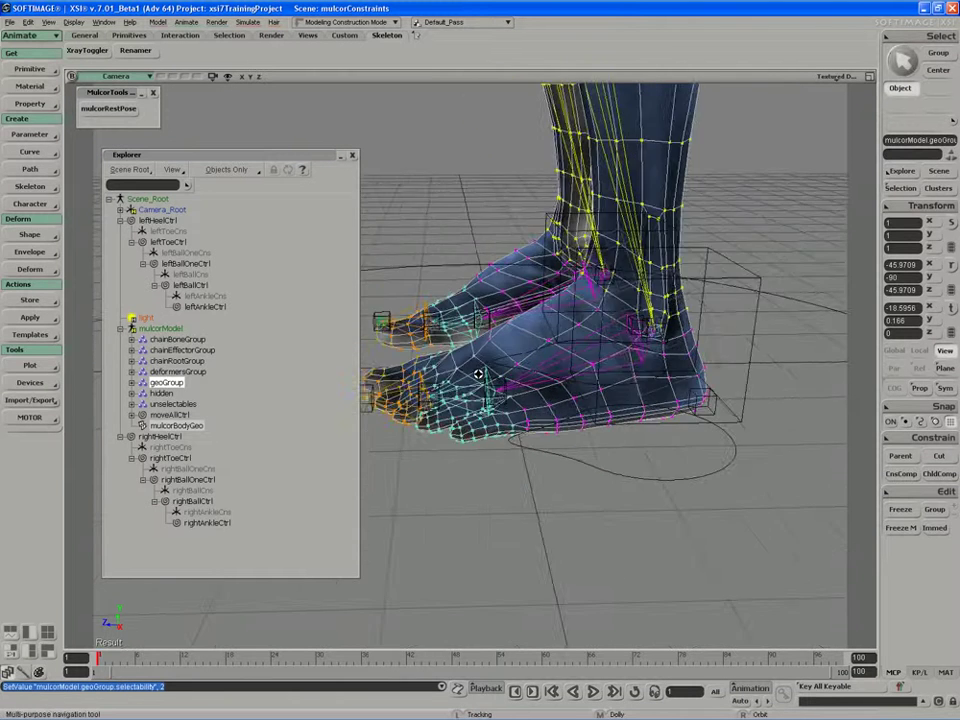
{"action": "middle_click_drag", "start_coordinate": [478, 374], "coordinate": [576, 426]}
{"action": "key", "text": "e"}
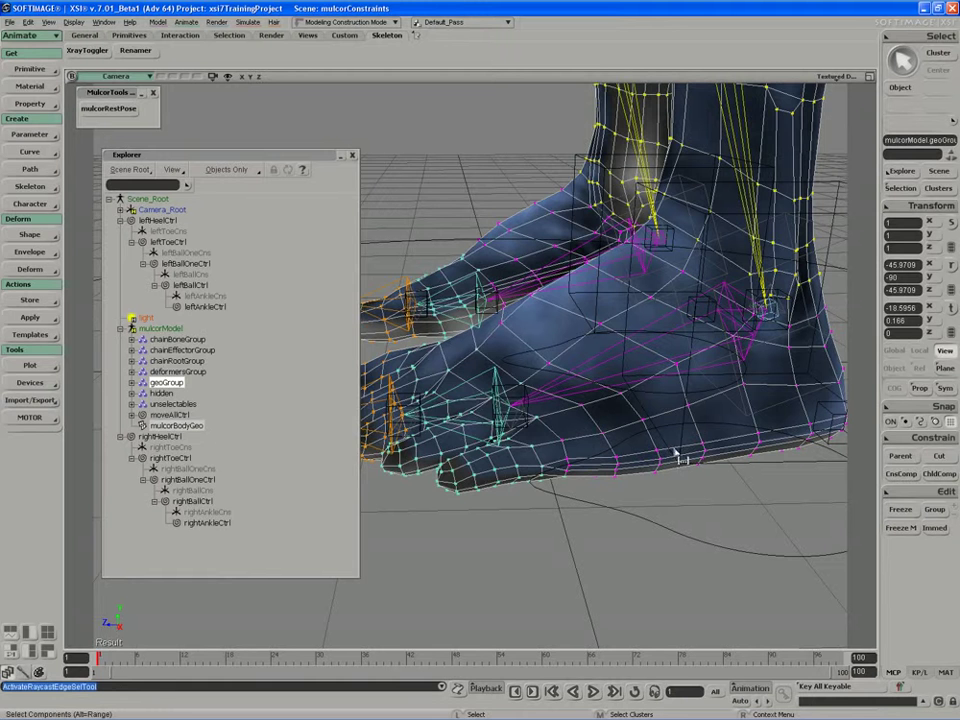
{"action": "key", "text": "space"}
{"action": "key", "text": "ctrl+shift+a"}
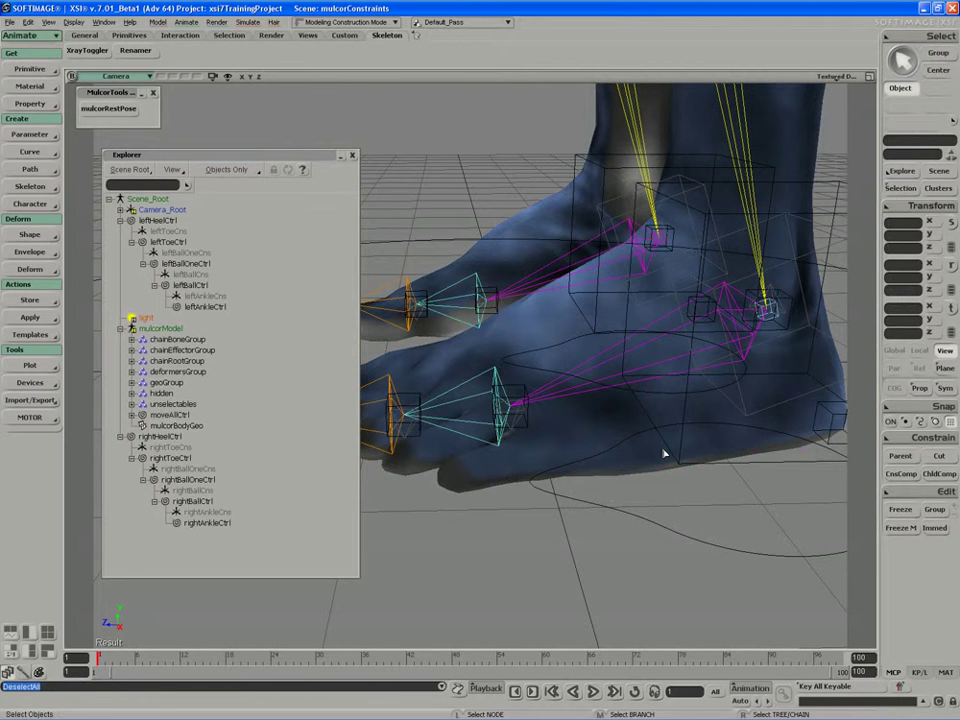
{"action": "left_click", "coordinate": [663, 455]}
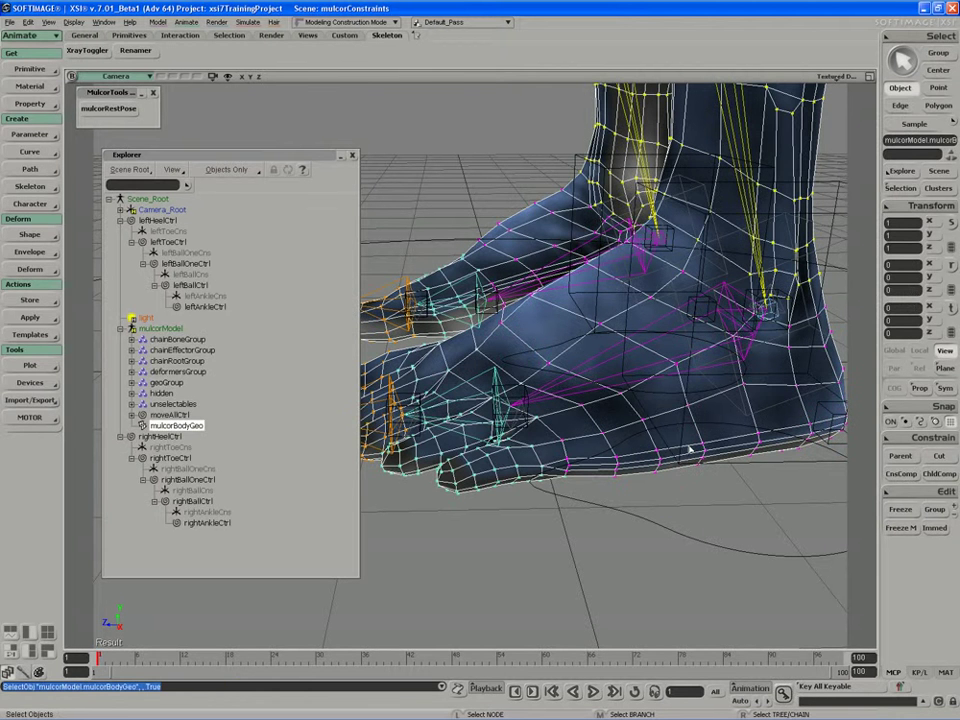
In Edge mode, select the edge loops outlining the left foot's sole and toes.
{"action": "key", "text": "e"}
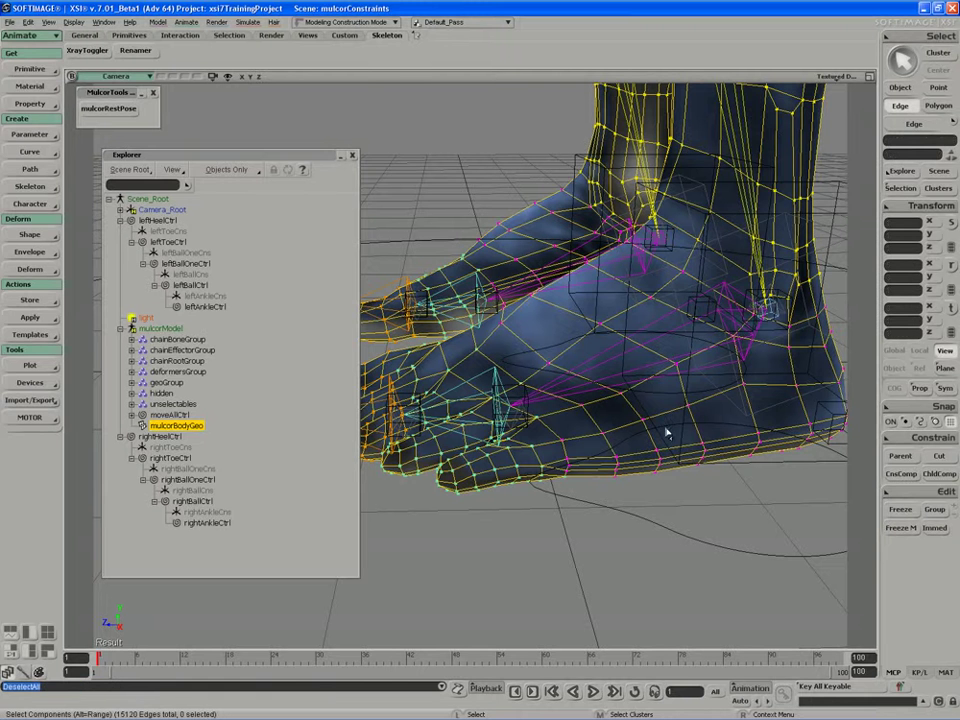
{"action": "middle_click", "coordinate": [643, 456], "text": "alt"}
{"action": "left_click_drag", "start_coordinate": [613, 454], "coordinate": [570, 458]}
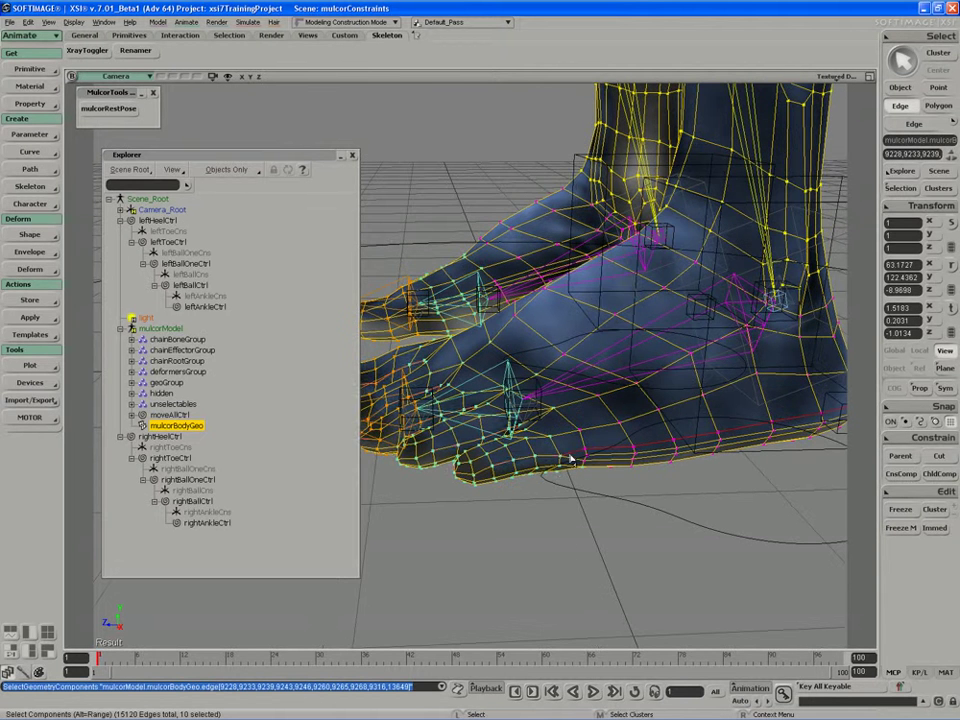
{"action": "key", "text": "s"}
{"action": "mouse_move", "coordinate": [551, 455]}
{"action": "right_mouse_down"}
{"action": "mouse_move", "coordinate": [515, 449]}
{"action": "mouse_move", "coordinate": [567, 421]}
{"action": "mouse_move", "coordinate": [503, 507]}
{"action": "mouse_move", "coordinate": [514, 459]}
{"action": "mouse_move", "coordinate": [529, 456]}
{"action": "right_mouse_up"}
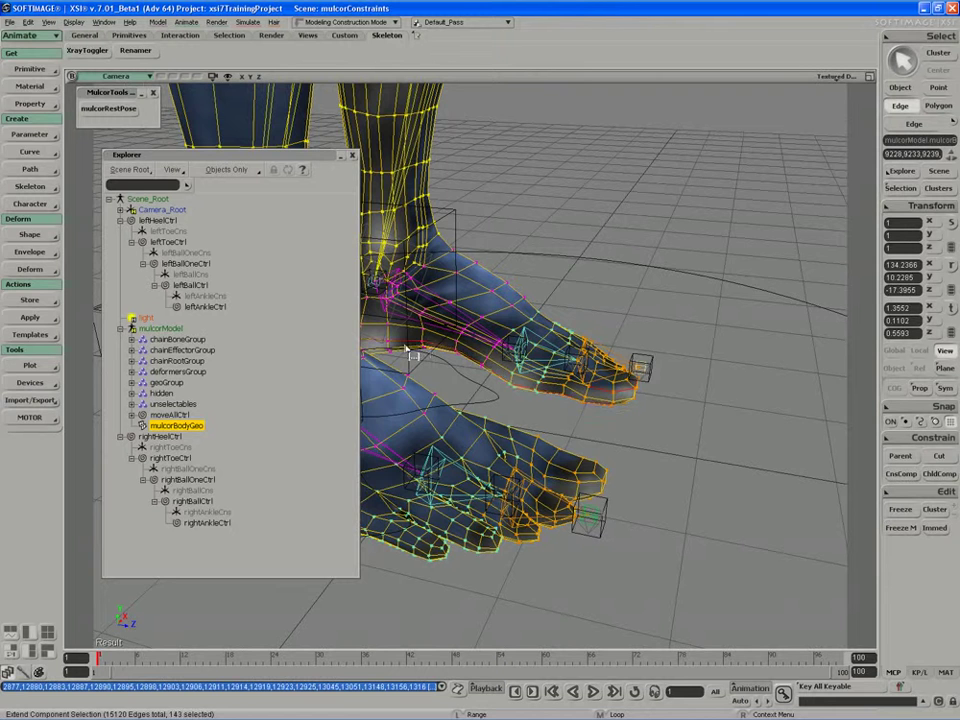
{"action": "mouse_move", "coordinate": [412, 356]}
{"action": "right_mouse_down"}
{"action": "mouse_move", "coordinate": [461, 353]}
{"action": "mouse_move", "coordinate": [430, 335]}
{"action": "mouse_move", "coordinate": [340, 320]}
{"action": "mouse_move", "coordinate": [354, 315]}
{"action": "mouse_move", "coordinate": [422, 398]}
{"action": "mouse_move", "coordinate": [461, 364]}
{"action": "mouse_move", "coordinate": [461, 339]}
{"action": "mouse_move", "coordinate": [272, 321]}
{"action": "mouse_move", "coordinate": [293, 356]}
{"action": "mouse_move", "coordinate": [330, 340]}
{"action": "right_mouse_up"}
{"action": "left_click", "coordinate": [424, 330], "text": "shift"}
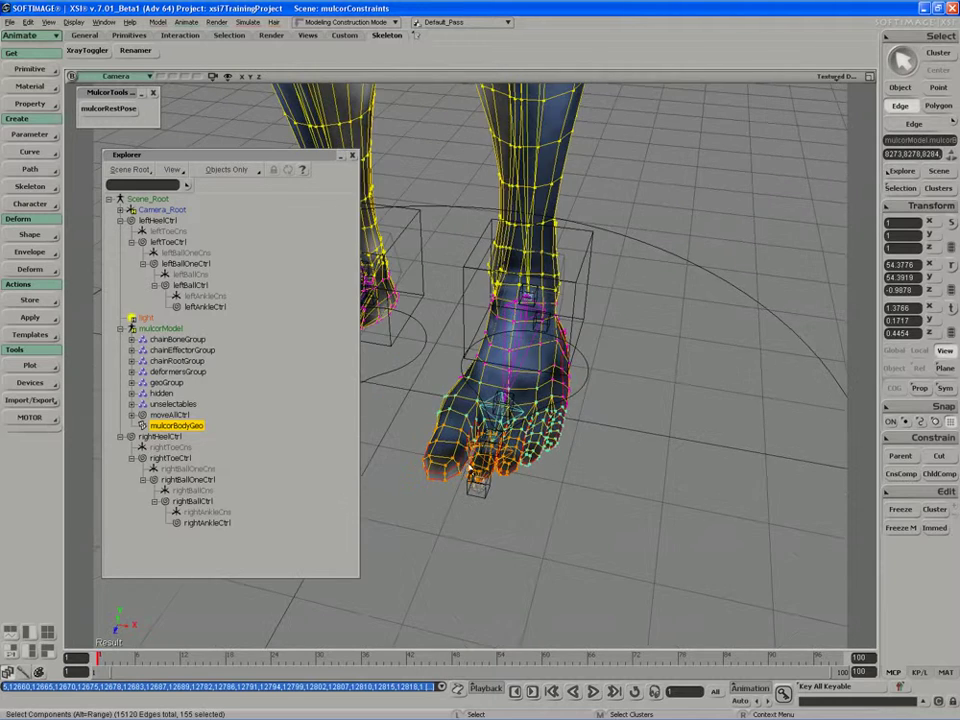
{"action": "right_click", "coordinate": [466, 72]}
Extract the selected edge loops at default settings and close the crvlist property page.
{"action": "left_click", "coordinate": [520, 484]}
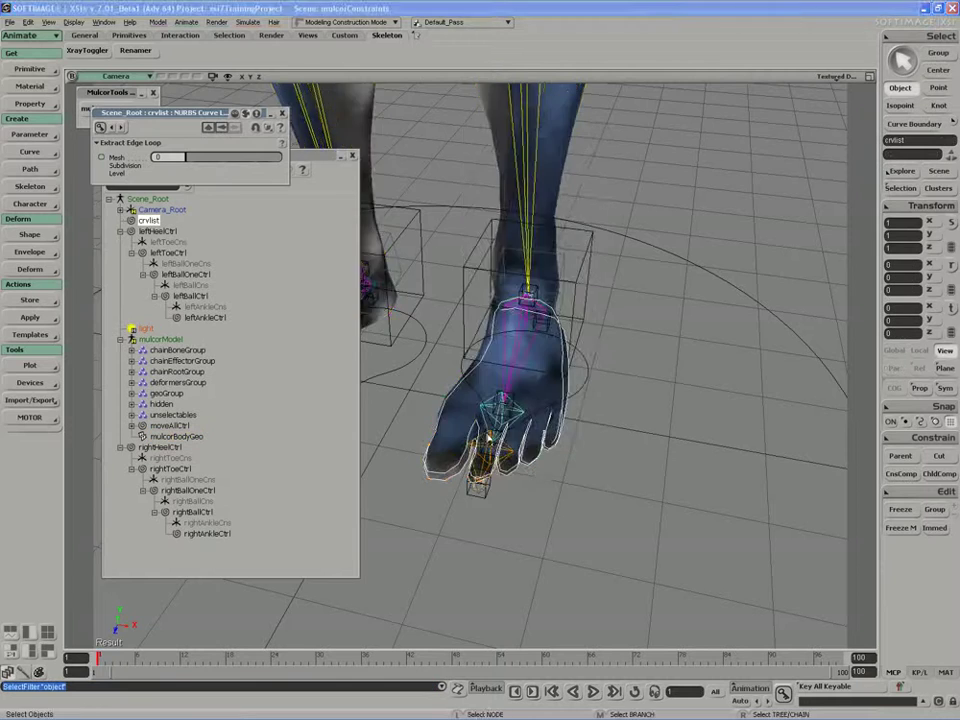
{"action": "key", "text": "s"}
{"action": "mouse_move", "coordinate": [488, 437]}
{"action": "right_mouse_down"}
{"action": "mouse_move", "coordinate": [430, 392]}
{"action": "mouse_move", "coordinate": [502, 403]}
{"action": "mouse_move", "coordinate": [420, 405]}
{"action": "right_mouse_up"}
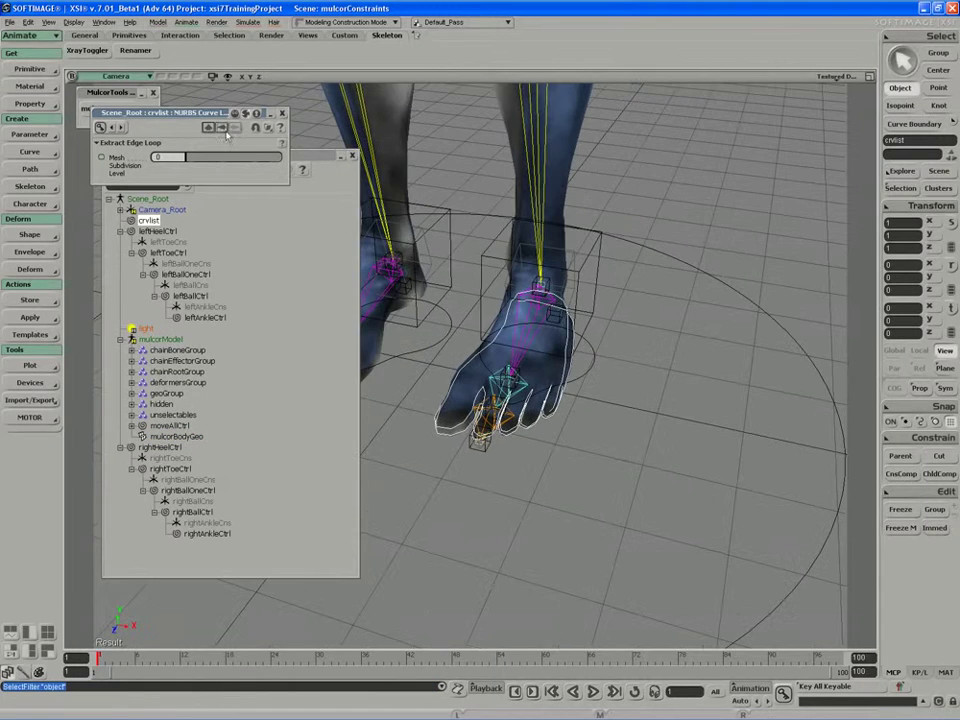
{"action": "left_click", "coordinate": [282, 114]}
{"action": "mouse_move", "coordinate": [440, 300]}
{"action": "right_mouse_down"}
{"action": "mouse_move", "coordinate": [493, 311]}
{"action": "mouse_move", "coordinate": [509, 297]}
{"action": "mouse_move", "coordinate": [485, 368]}
{"action": "mouse_move", "coordinate": [495, 360]}
{"action": "right_mouse_up"}
{"action": "key", "text": "v"}
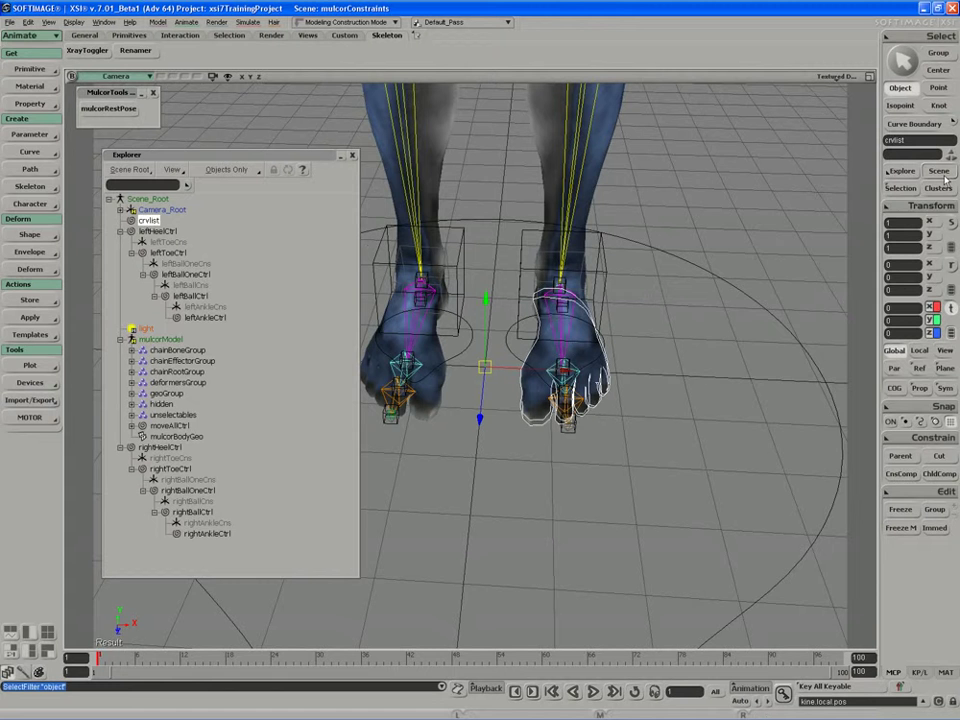
Recenter crvlist's pivot on its points and shift the center back toward the heel.
{"action": "left_click", "coordinate": [930, 206]}
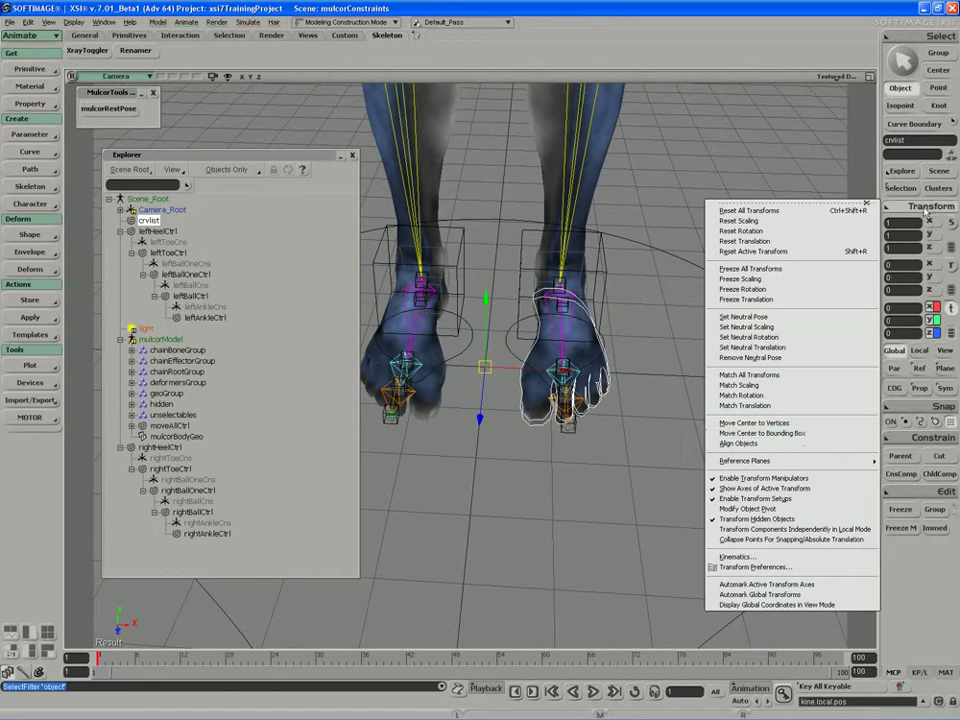
{"action": "left_click", "coordinate": [800, 434]}
{"action": "mouse_move", "coordinate": [801, 437]}
{"action": "right_mouse_down"}
{"action": "mouse_move", "coordinate": [656, 369]}
{"action": "mouse_move", "coordinate": [658, 326]}
{"action": "mouse_move", "coordinate": [645, 328]}
{"action": "right_mouse_up"}
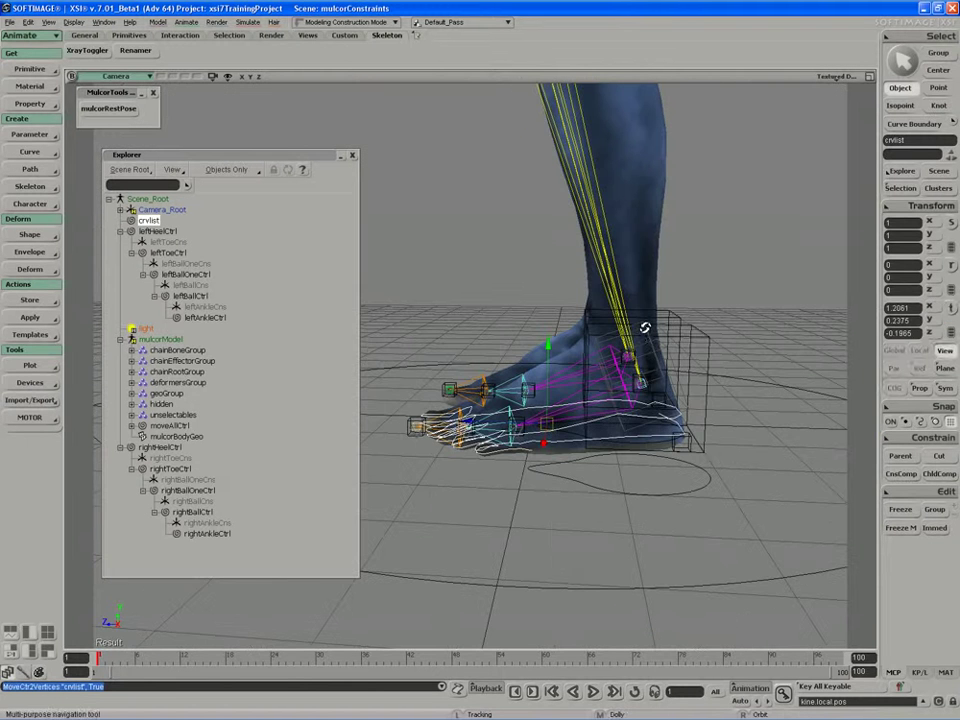
{"action": "left_click", "coordinate": [938, 70]}
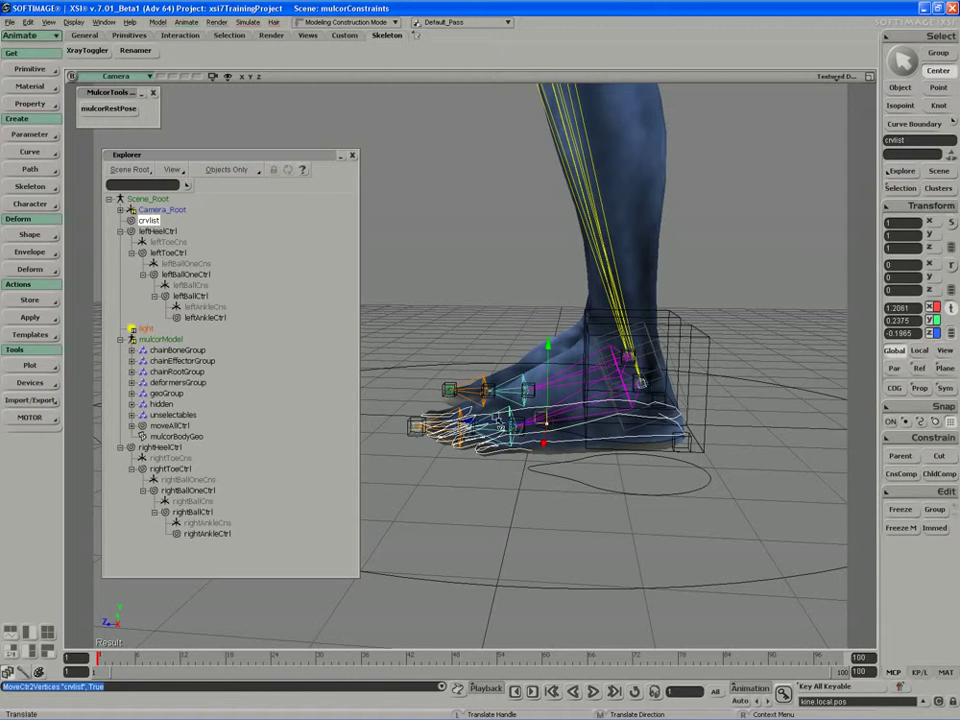
{"action": "left_click_drag", "start_coordinate": [547, 420], "coordinate": [597, 430]}
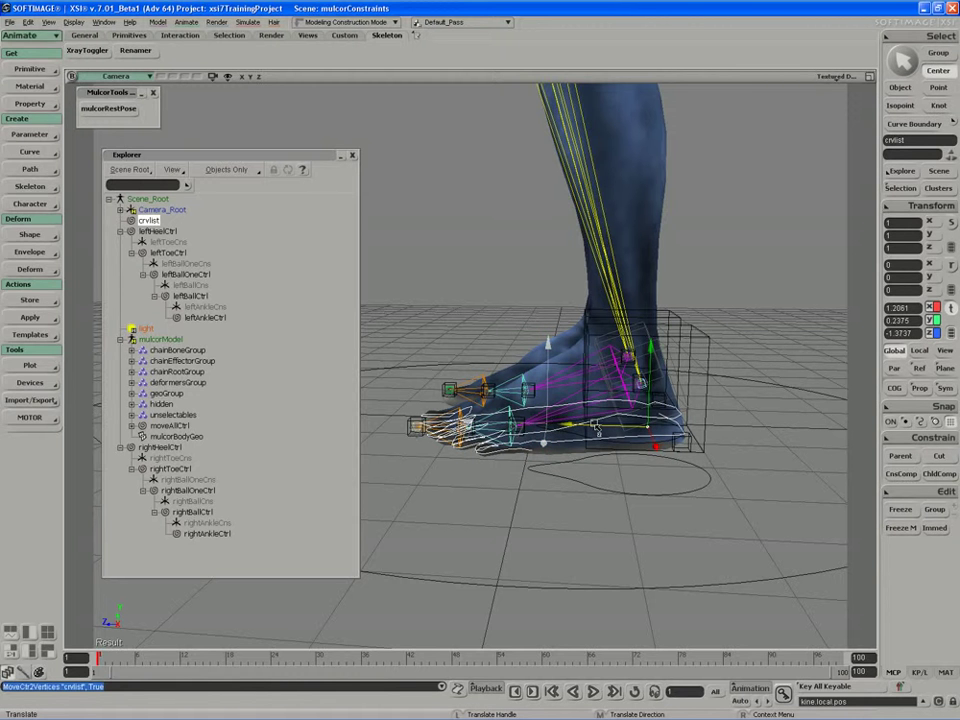
Lower the crvlist curve slightly beneath the left foot.
{"action": "key", "text": "s"}
{"action": "right_click_drag", "start_coordinate": [597, 430], "coordinate": [631, 370]}
{"action": "key", "text": "space"}
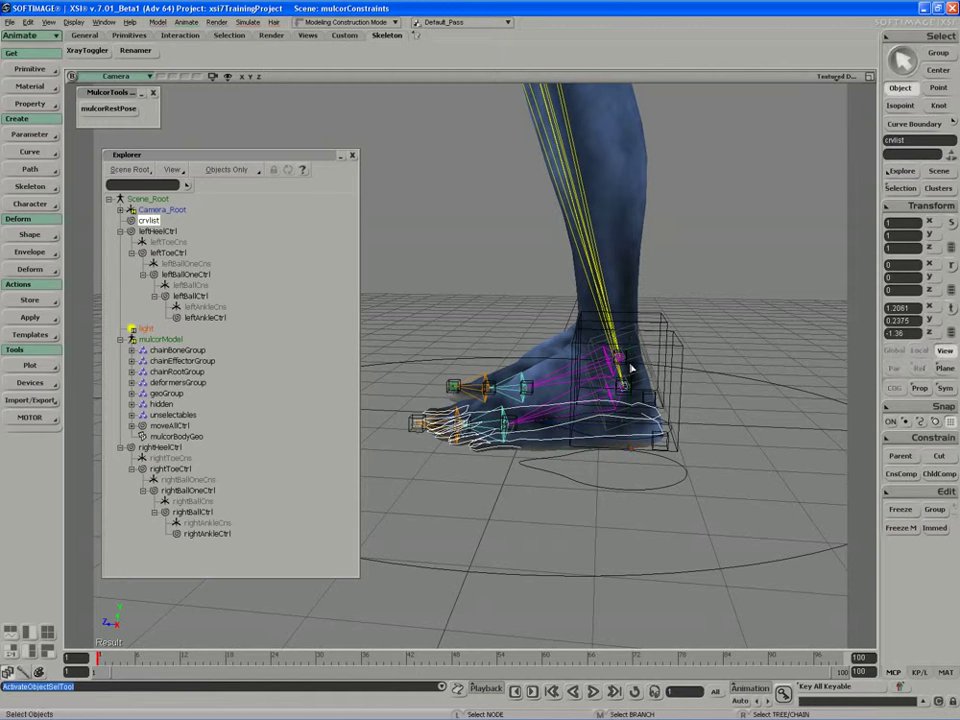
{"action": "key", "text": "v"}
{"action": "left_click_drag", "start_coordinate": [631, 370], "coordinate": [627, 388]}
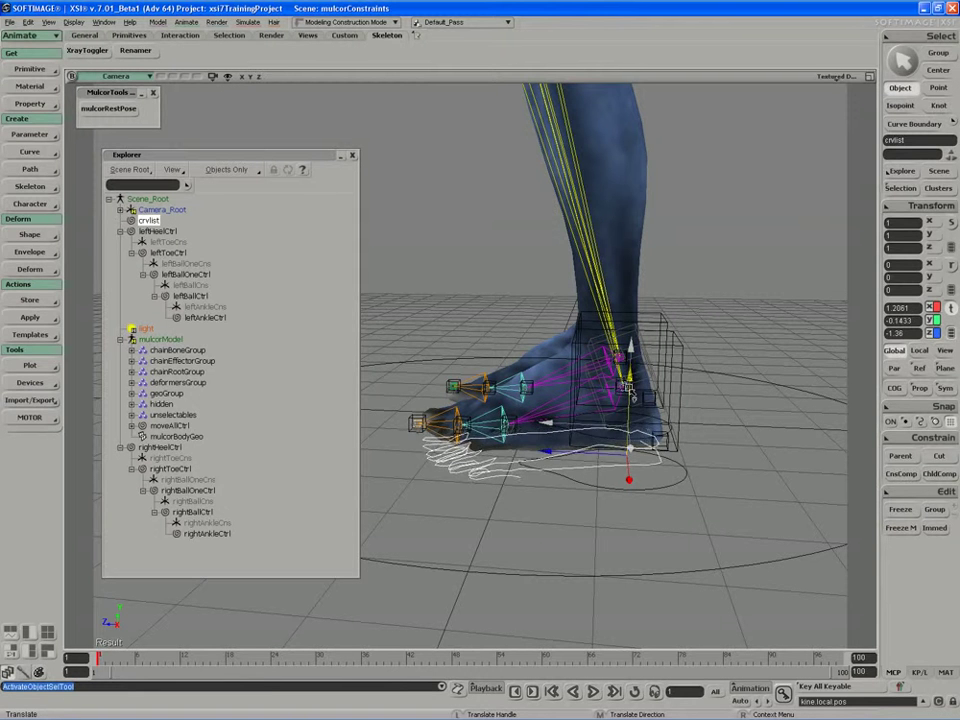
Scale the crvlist curve wider sideways and longer front to back around the foot.
{"action": "mouse_move", "coordinate": [627, 388]}
{"action": "right_mouse_down"}
{"action": "mouse_move", "coordinate": [649, 392]}
{"action": "mouse_move", "coordinate": [686, 429]}
{"action": "right_mouse_up"}
{"action": "key", "text": "x"}
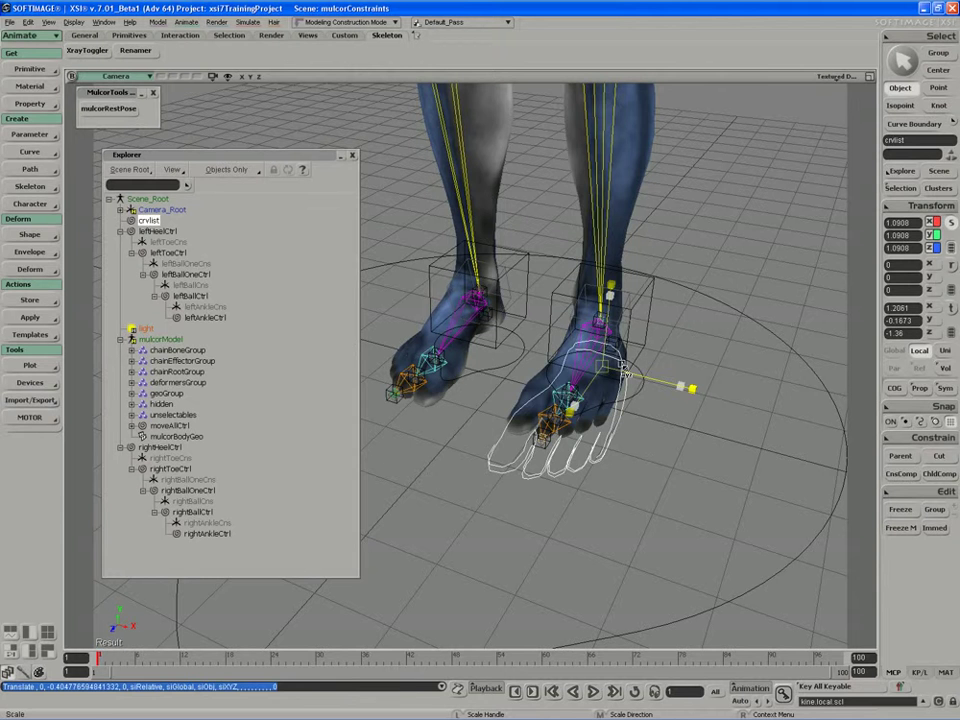
{"action": "left_click_drag", "start_coordinate": [690, 387], "coordinate": [677, 385]}
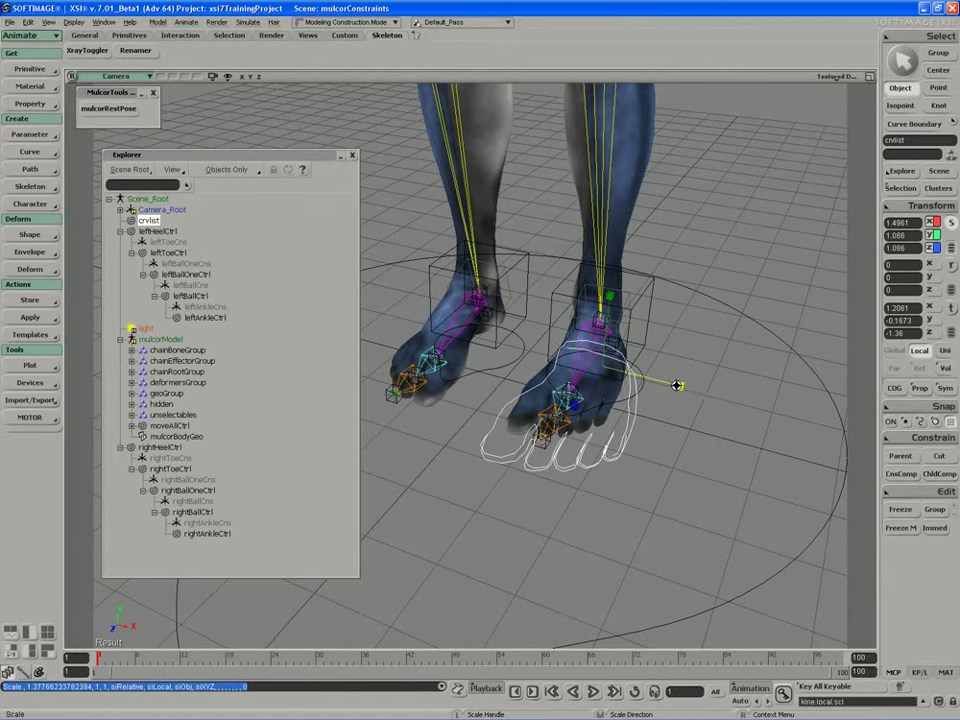
{"action": "mouse_move", "coordinate": [677, 385]}
{"action": "right_mouse_down"}
{"action": "mouse_move", "coordinate": [707, 339]}
{"action": "mouse_move", "coordinate": [654, 324]}
{"action": "right_mouse_up"}
{"action": "left_click_drag", "start_coordinate": [628, 321], "coordinate": [645, 321]}
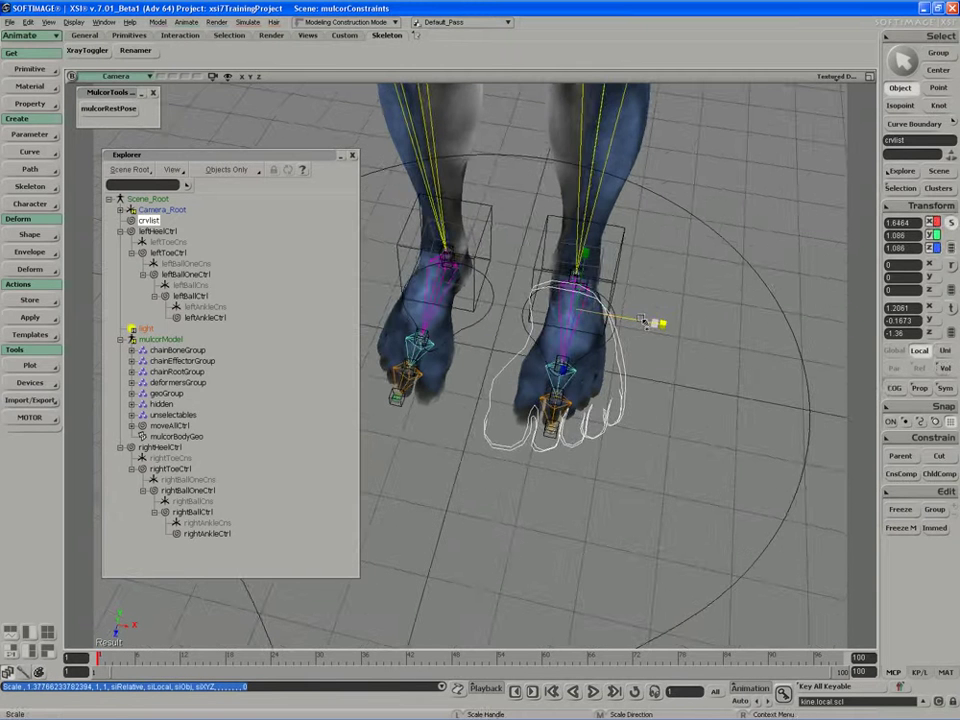
{"action": "mouse_move", "coordinate": [645, 321]}
{"action": "right_mouse_down"}
{"action": "mouse_move", "coordinate": [587, 326]}
{"action": "mouse_move", "coordinate": [565, 347]}
{"action": "mouse_move", "coordinate": [574, 326]}
{"action": "mouse_move", "coordinate": [655, 293]}
{"action": "mouse_move", "coordinate": [589, 379]}
{"action": "right_mouse_up"}
Deselect to inspect the feet from several angles, reselect the curve, and reduce mesh smoothness.
{"action": "key", "text": "s"}
{"action": "key", "text": "ctrl+shift+a"}
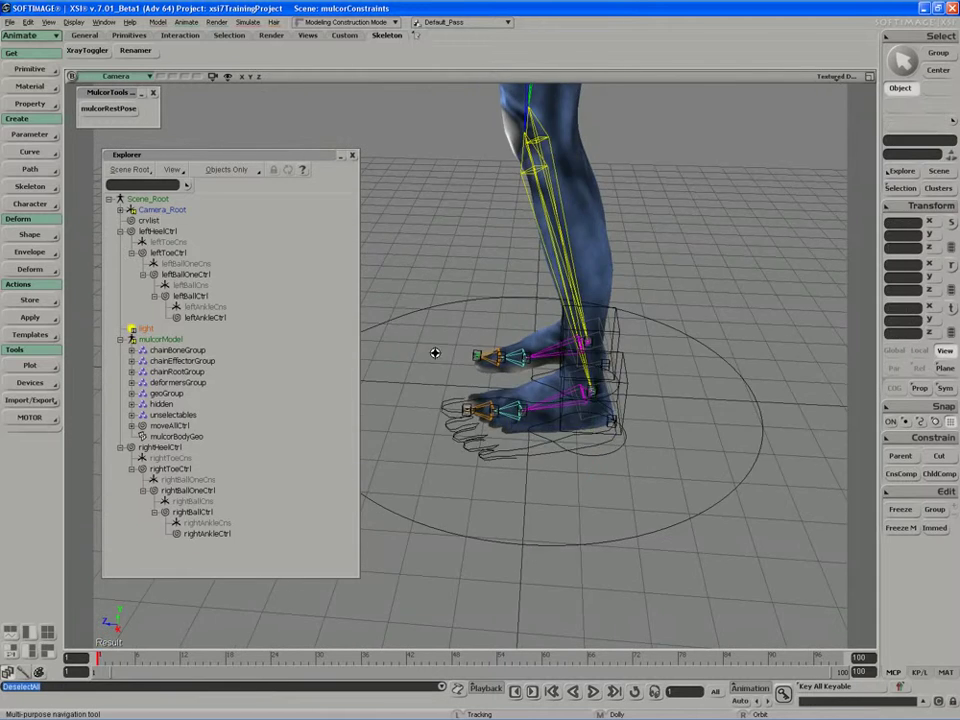
{"action": "mouse_move", "coordinate": [435, 353]}
{"action": "right_mouse_down"}
{"action": "mouse_move", "coordinate": [496, 391]}
{"action": "mouse_move", "coordinate": [467, 375]}
{"action": "right_mouse_up"}
{"action": "left_click", "coordinate": [462, 420]}
{"action": "mouse_move", "coordinate": [462, 420]}
{"action": "right_mouse_down"}
{"action": "mouse_move", "coordinate": [421, 460]}
{"action": "mouse_move", "coordinate": [381, 441]}
{"action": "right_mouse_up"}
{"action": "mouse_move", "coordinate": [386, 448]}
{"action": "middle_mouse_down"}
{"action": "mouse_move", "coordinate": [392, 506]}
{"action": "mouse_move", "coordinate": [428, 536]}
{"action": "middle_mouse_up"}
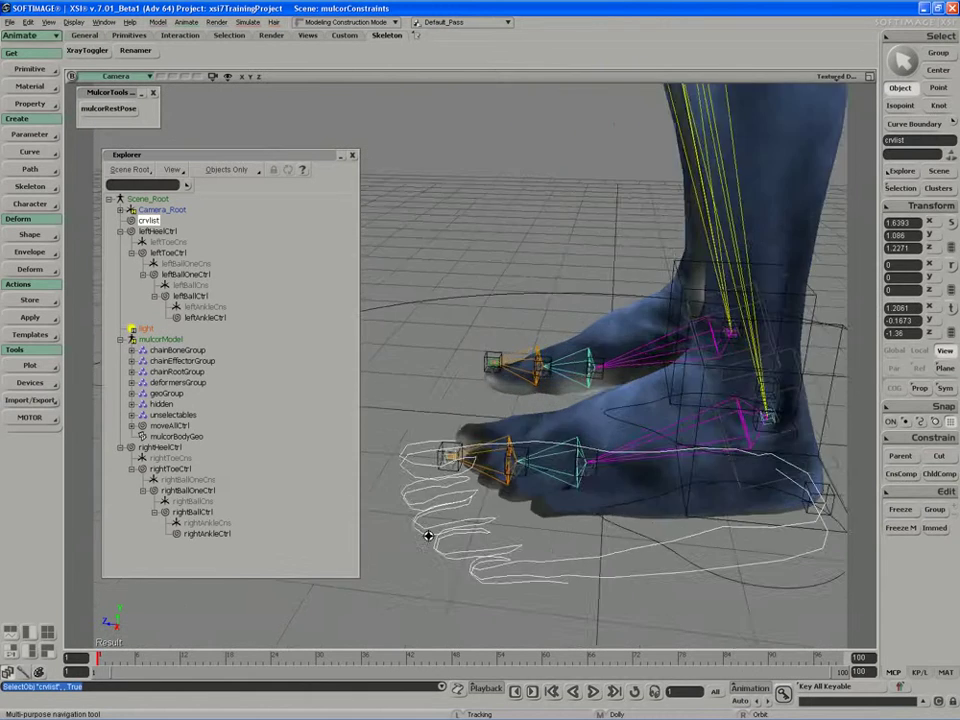
{"action": "mouse_move", "coordinate": [428, 536]}
{"action": "right_mouse_down"}
{"action": "mouse_move", "coordinate": [489, 574]}
{"action": "mouse_move", "coordinate": [489, 561]}
{"action": "right_mouse_up"}
{"action": "key", "text": "minus"}
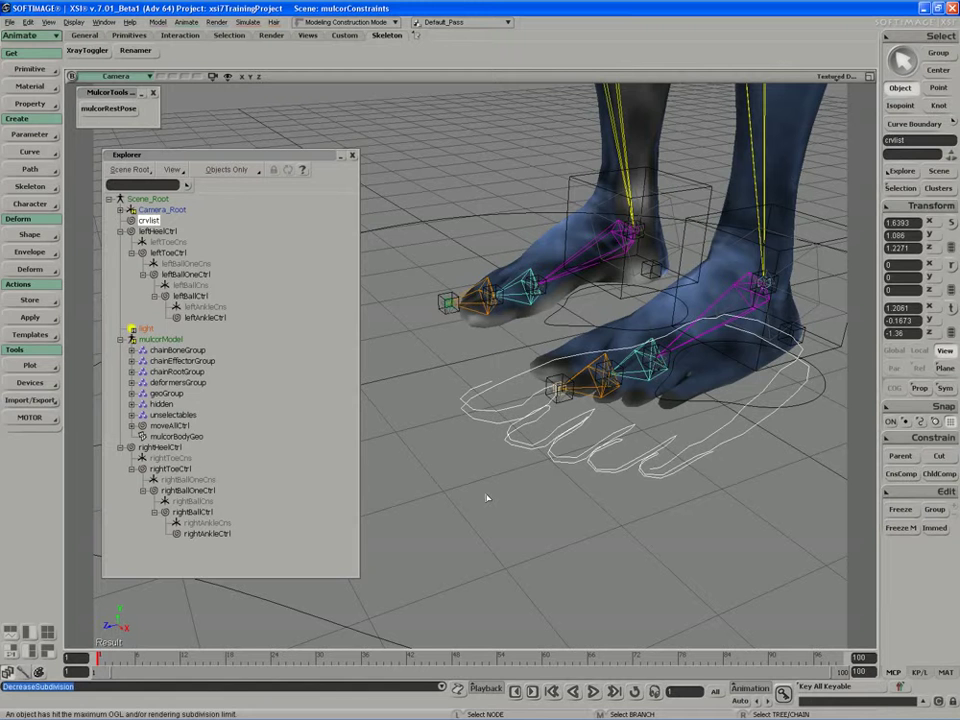
Rename the crvlist curve to leftFootCtrl in the Explorer.
{"action": "double_click", "coordinate": [148, 220]}
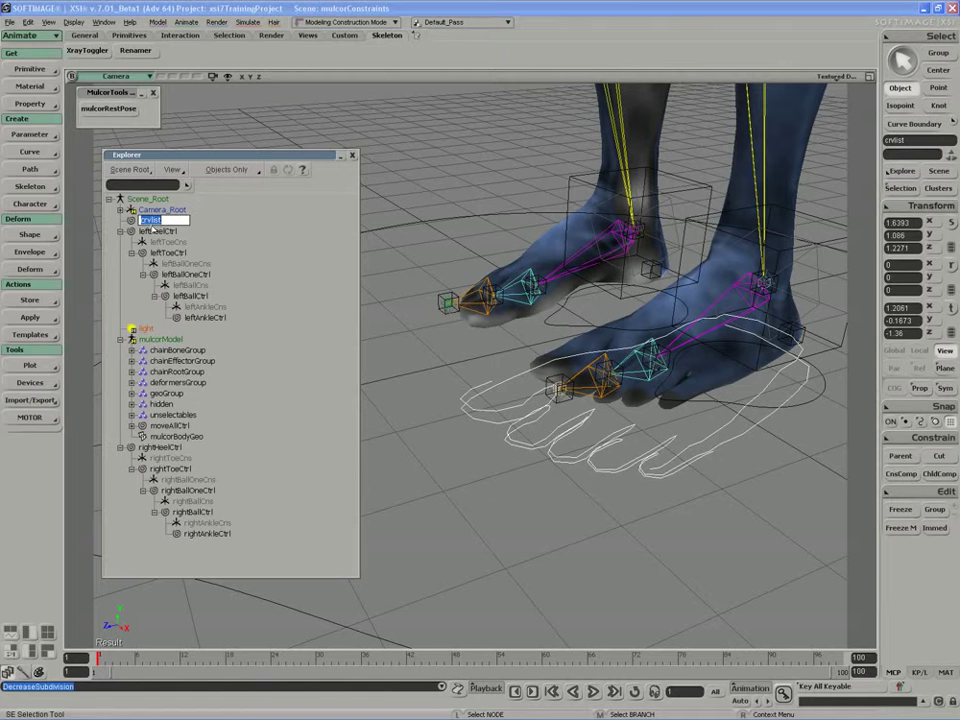
{"action": "type", "text": "left"}
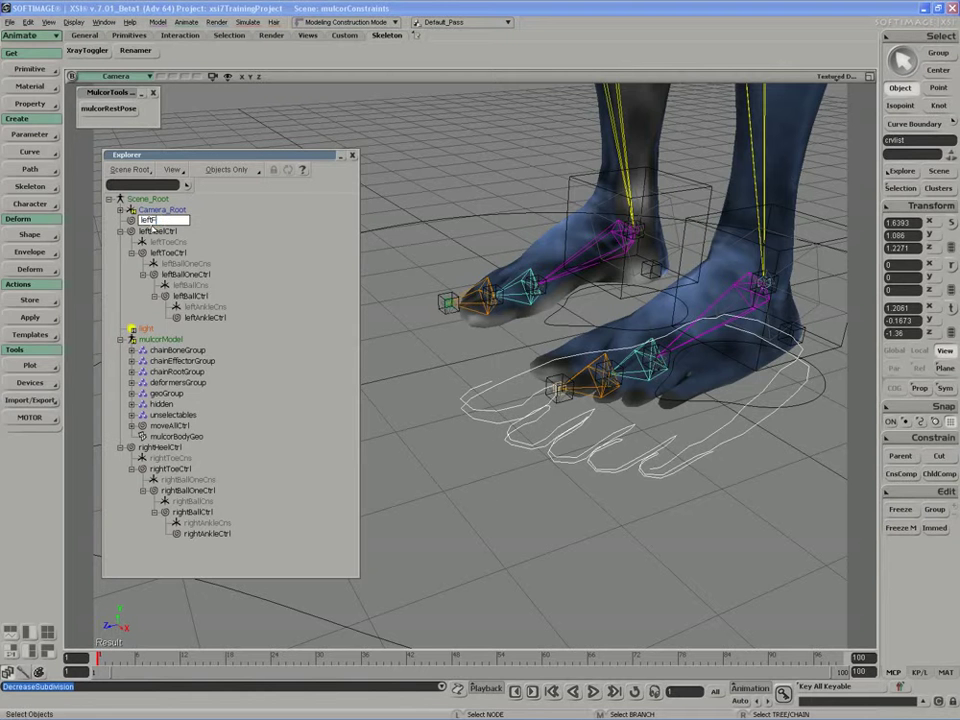
{"action": "type", "text": "FootC"}
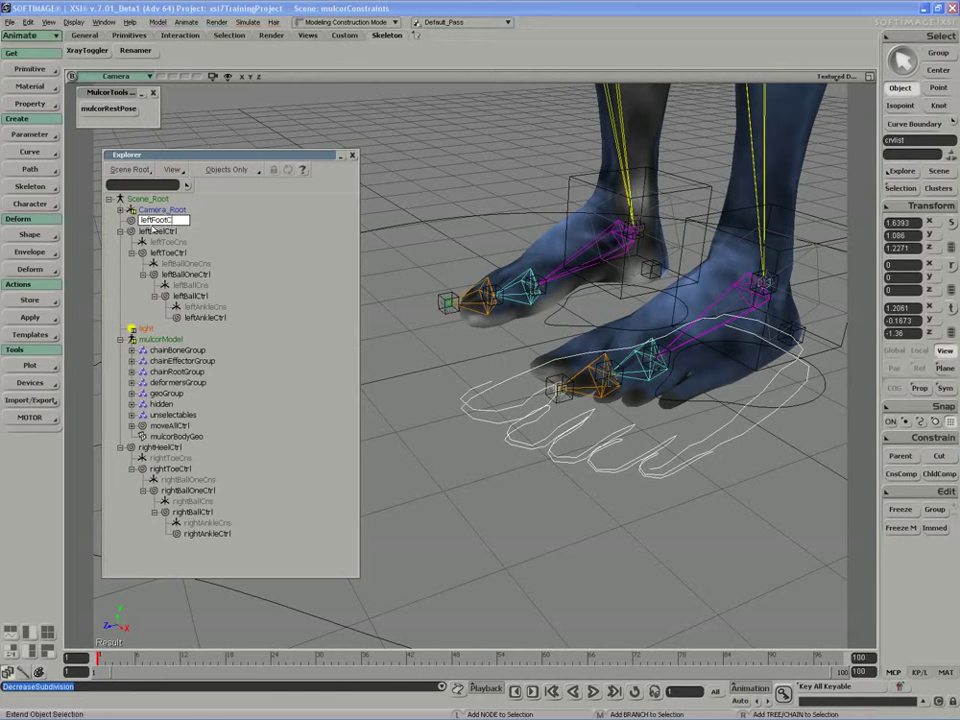
{"action": "type", "text": "trl"}
{"action": "key", "text": "Return"}
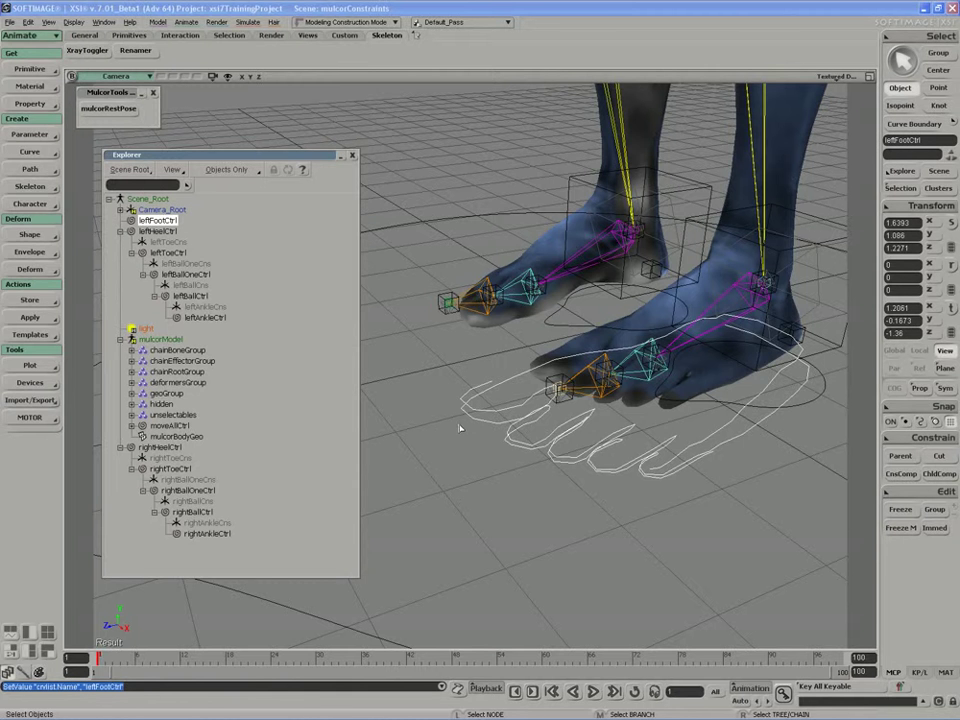
Freeze leftFootCtrl's scaling so its scale values read 1.
{"action": "right_click_drag", "start_coordinate": [461, 428], "coordinate": [485, 440]}
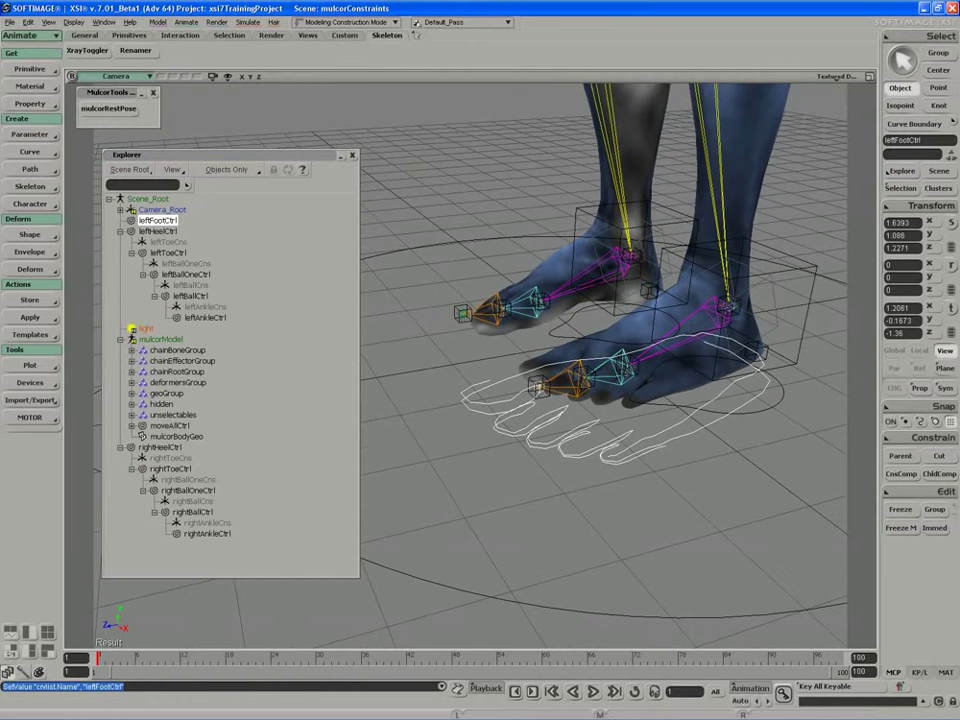
{"action": "left_click", "coordinate": [890, 209]}
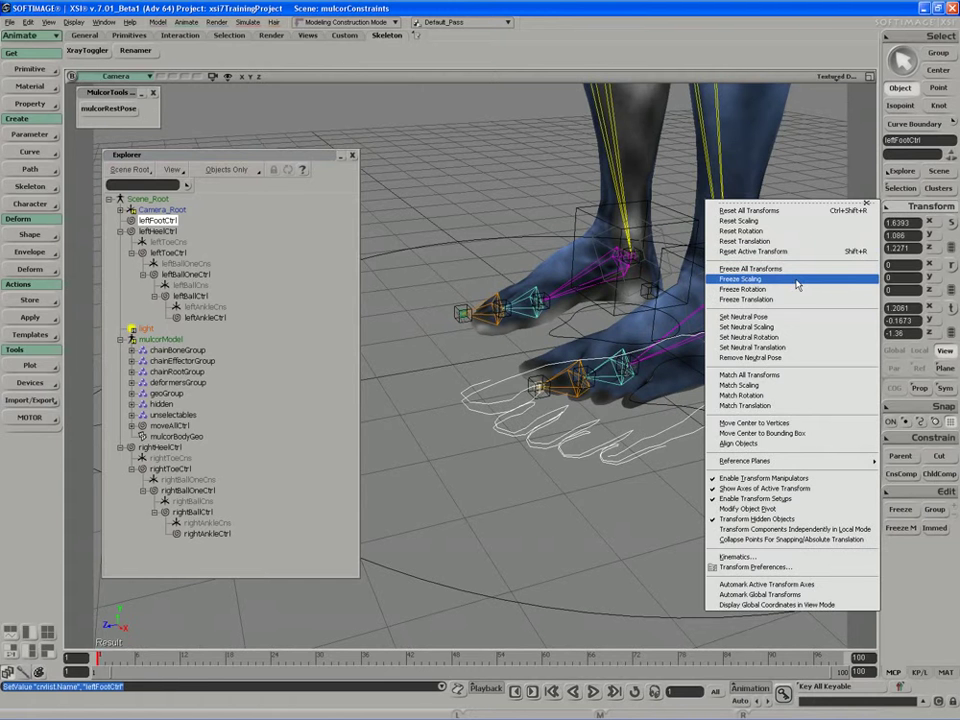
{"action": "left_click", "coordinate": [796, 282]}
{"action": "right_click_drag", "start_coordinate": [720, 390], "coordinate": [703, 397]}
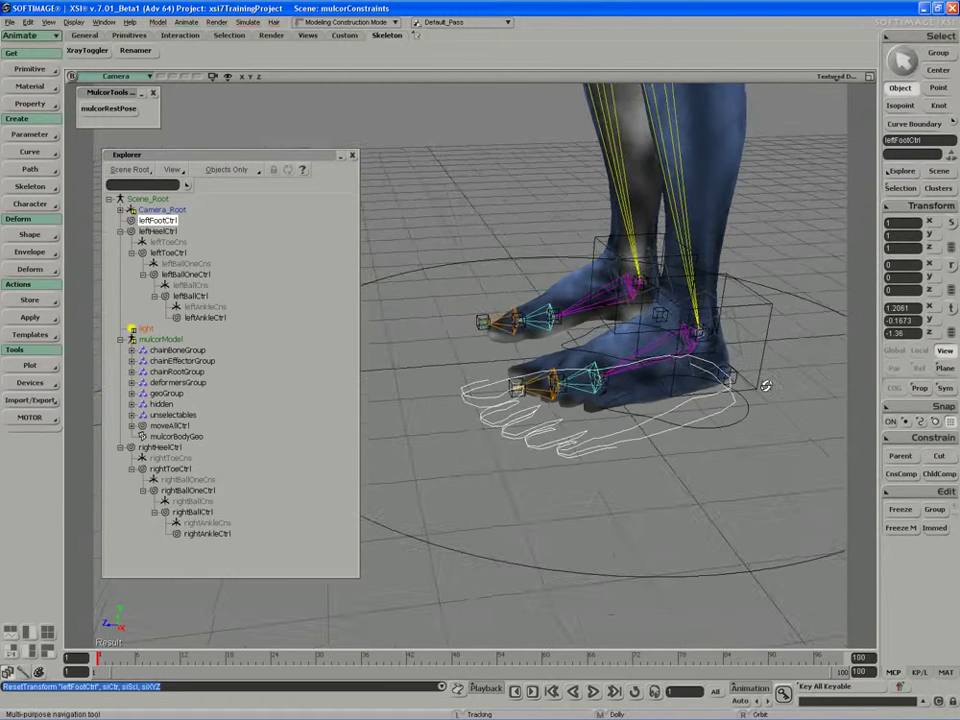
Parent the leftHeelCtrl cube and its hierarchy under the leftFootCtrl curve.
{"action": "left_click", "coordinate": [721, 384]}
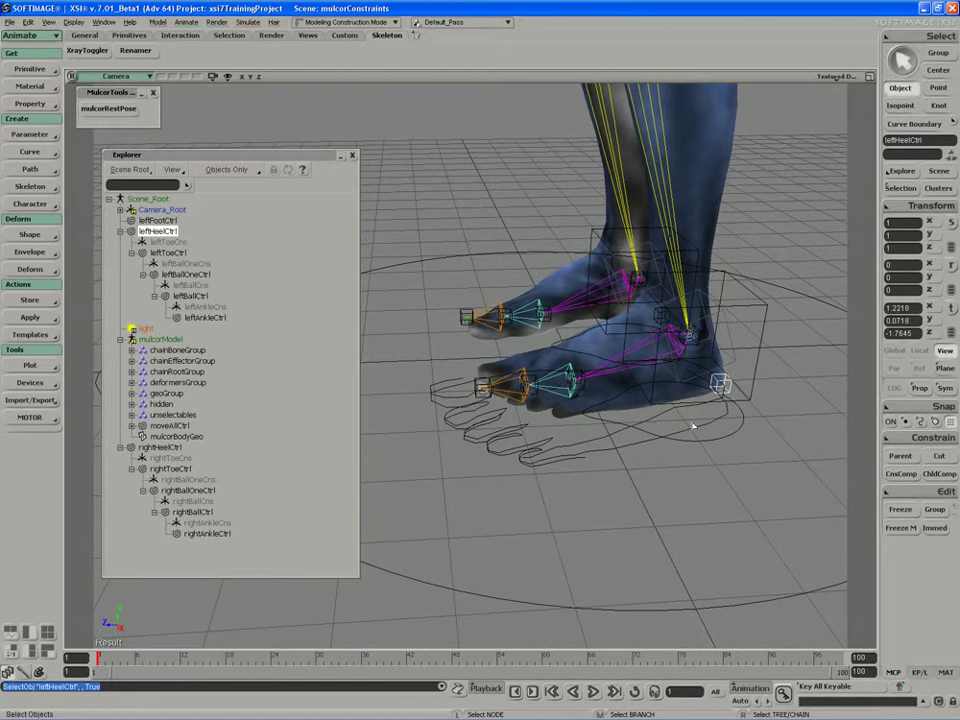
{"action": "key", "text": "s"}
{"action": "right_click_drag", "start_coordinate": [692, 422], "coordinate": [606, 466]}
{"action": "left_click", "coordinate": [606, 466]}
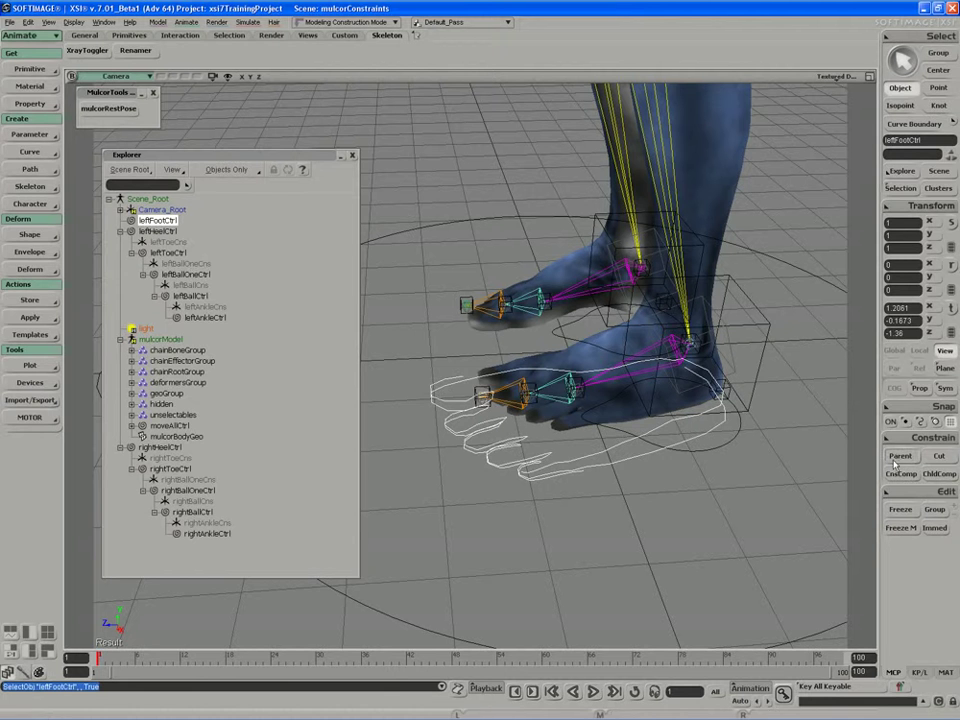
{"action": "key", "text": "slash"}
{"action": "left_click", "coordinate": [735, 403]}
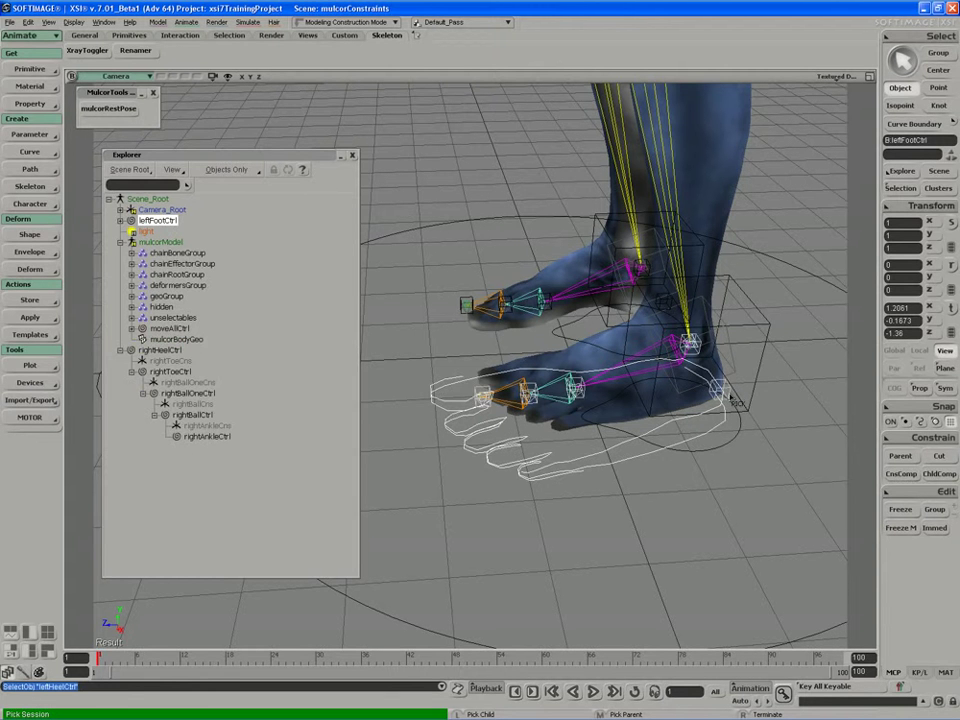
{"action": "right_click", "coordinate": [735, 403]}
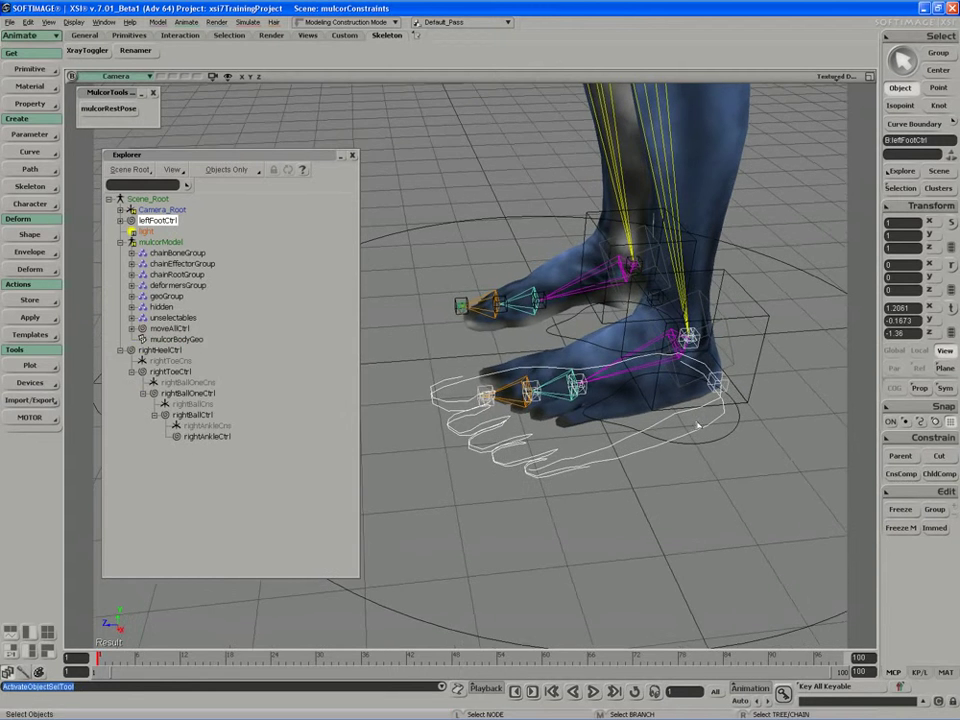
{"action": "left_click", "coordinate": [654, 423]}
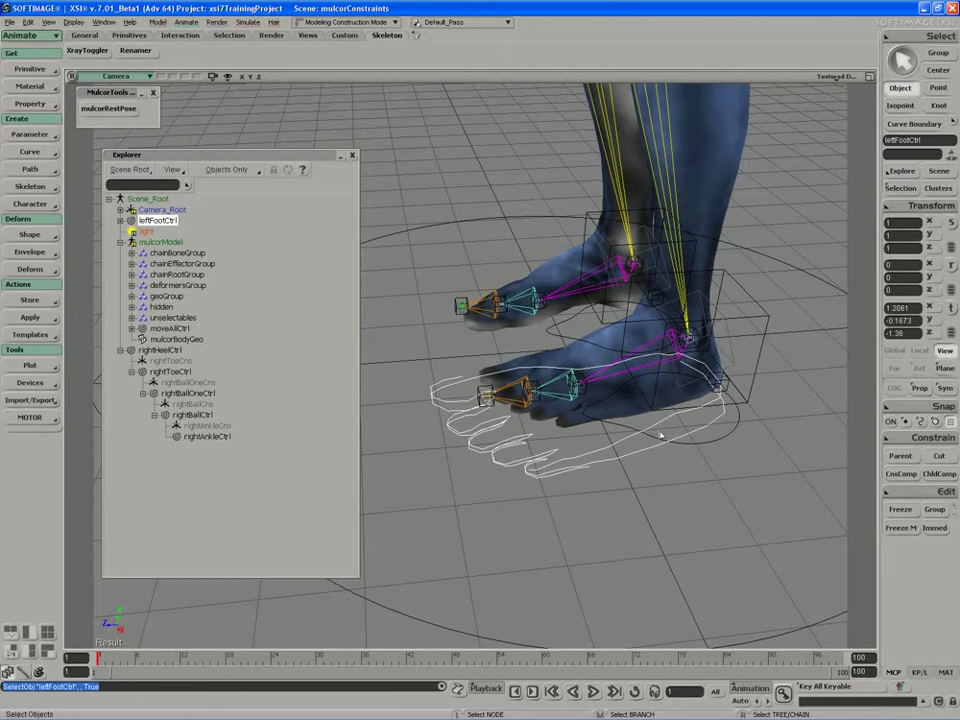
Symmetry-duplicate leftFootCtrl onto the right foot.
{"action": "left_click", "coordinate": [30, 186]}
{"action": "left_click", "coordinate": [110, 404]}
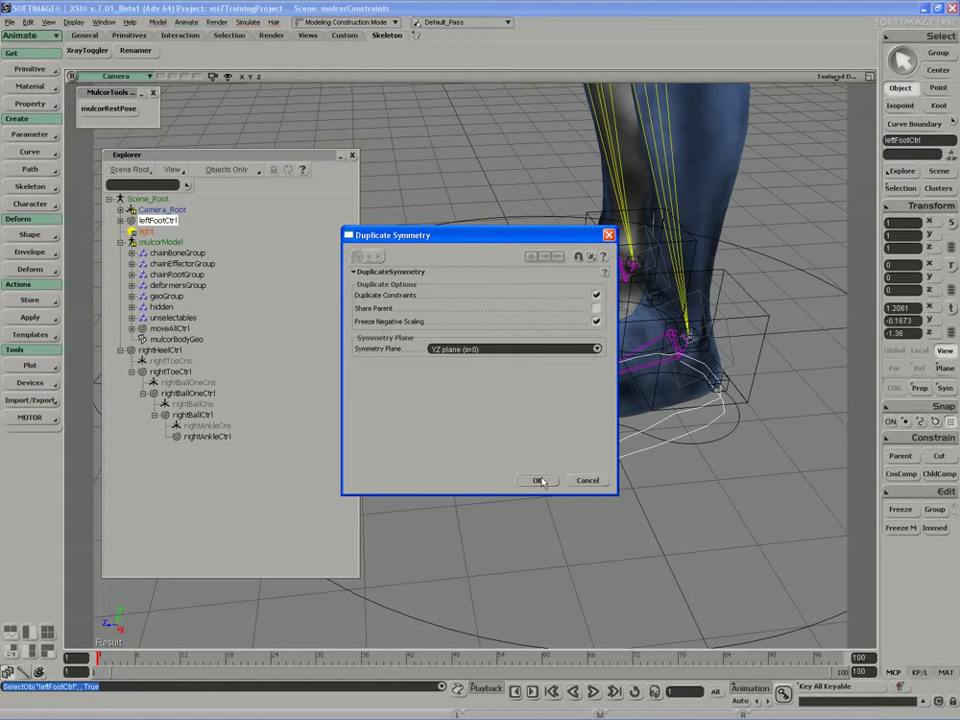
{"action": "left_click", "coordinate": [545, 540]}
{"action": "mouse_move", "coordinate": [458, 441]}
{"action": "middle_mouse_down"}
{"action": "mouse_move", "coordinate": [476, 386]}
{"action": "mouse_move", "coordinate": [542, 420]}
{"action": "mouse_move", "coordinate": [517, 422]}
{"action": "middle_mouse_up"}
Rename the copy by replacing 'left' with 'right', then trim rightFootCtrl1 to rightFootCtrl.
{"action": "left_click", "coordinate": [135, 50]}
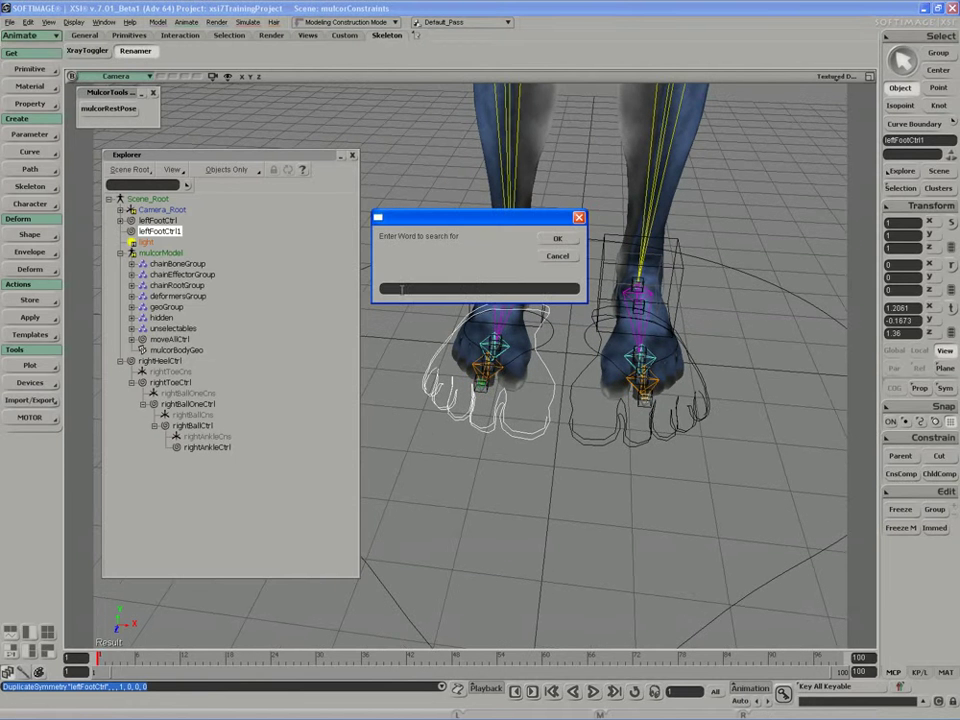
{"action": "type", "text": "left"}
{"action": "key", "text": "Return"}
{"action": "type", "text": "right"}
{"action": "key", "text": "Return"}
{"action": "double_click", "coordinate": [160, 231]}
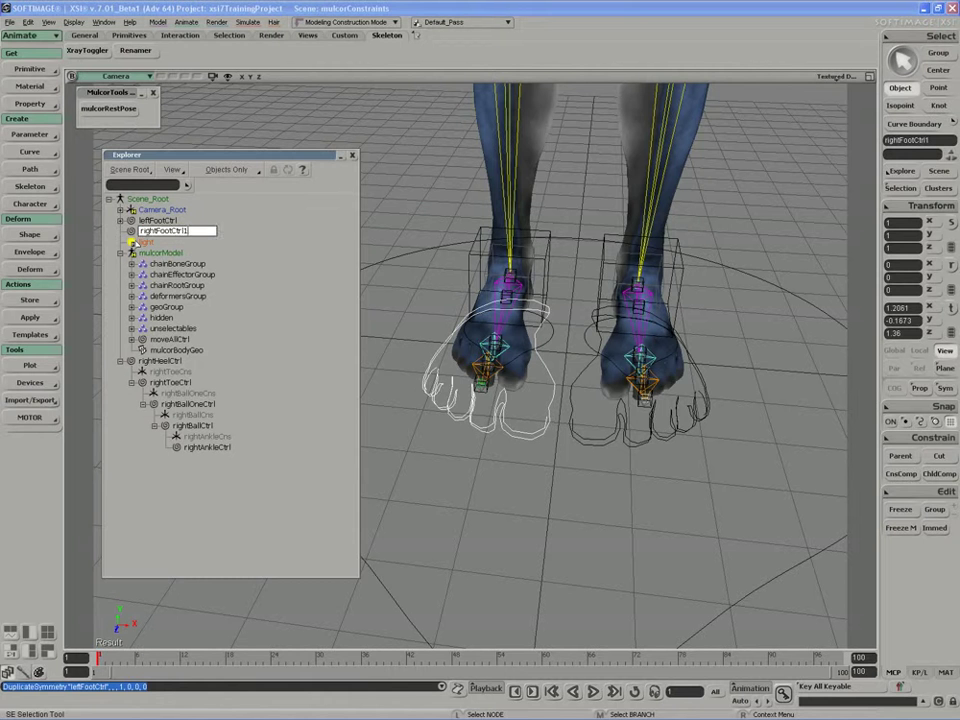
{"action": "key", "text": "BackSpace"}
{"action": "key", "text": "Return"}
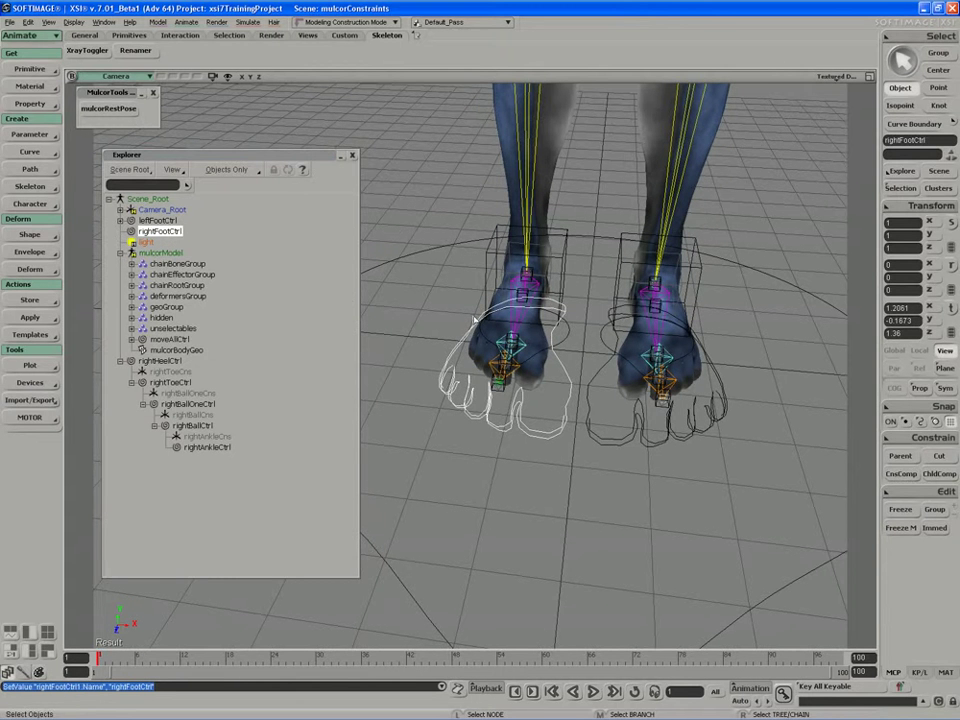
Parent rightHeelCtrl under rightFootCtrl.
{"action": "left_click", "coordinate": [901, 457]}
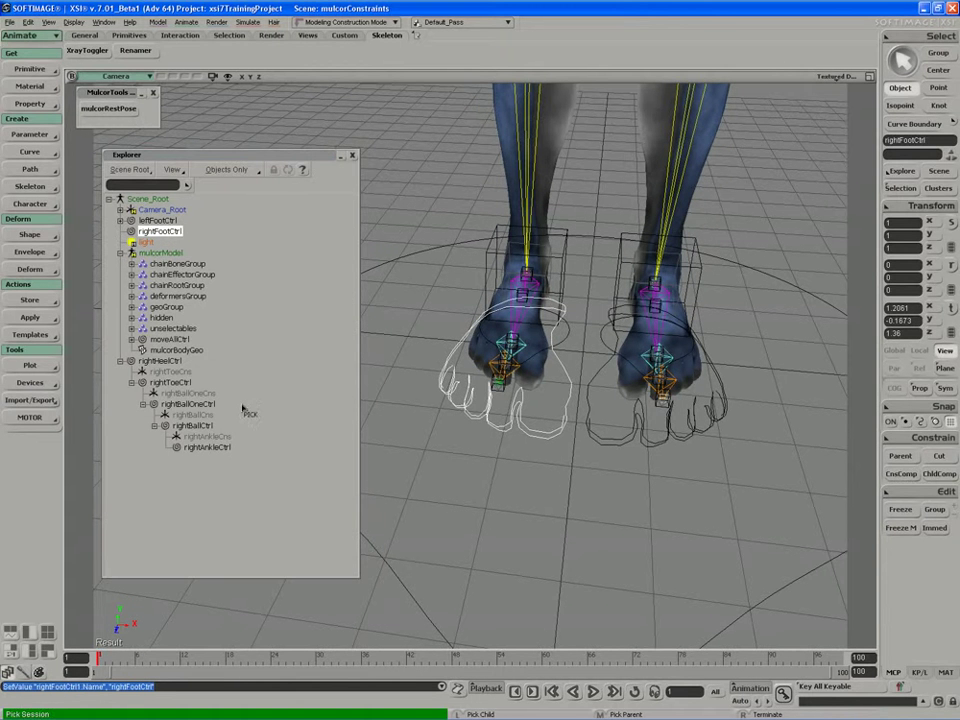
{"action": "left_click", "coordinate": [160, 361]}
{"action": "mouse_move", "coordinate": [407, 332]}
{"action": "right_mouse_down"}
{"action": "mouse_move", "coordinate": [512, 400]}
{"action": "mouse_move", "coordinate": [628, 410]}
{"action": "right_mouse_up"}
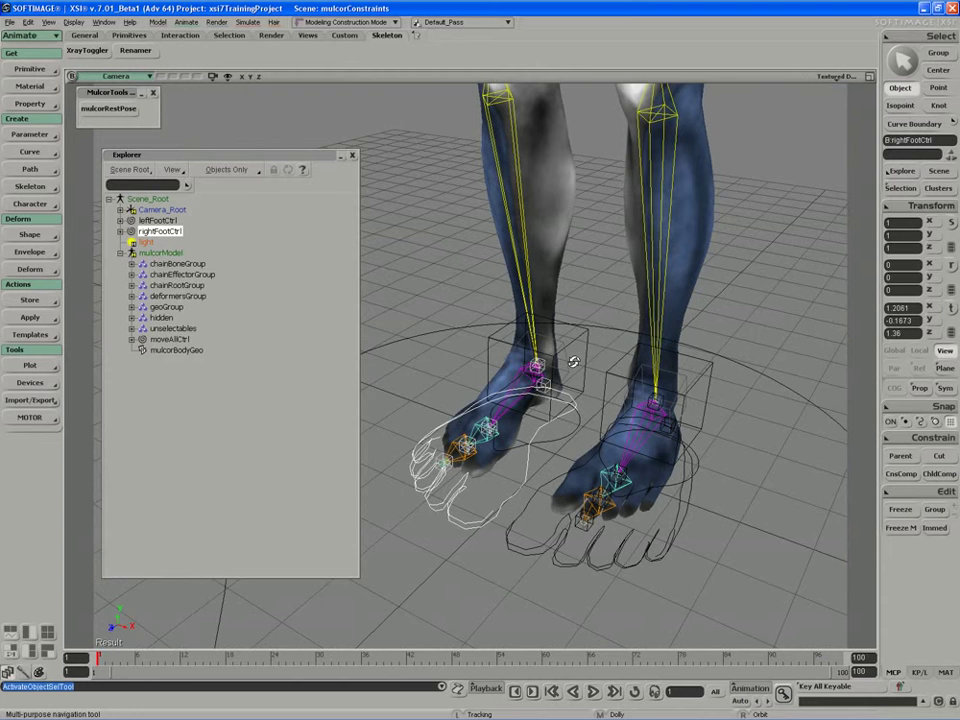
{"action": "right_click_drag", "start_coordinate": [628, 410], "coordinate": [555, 350]}
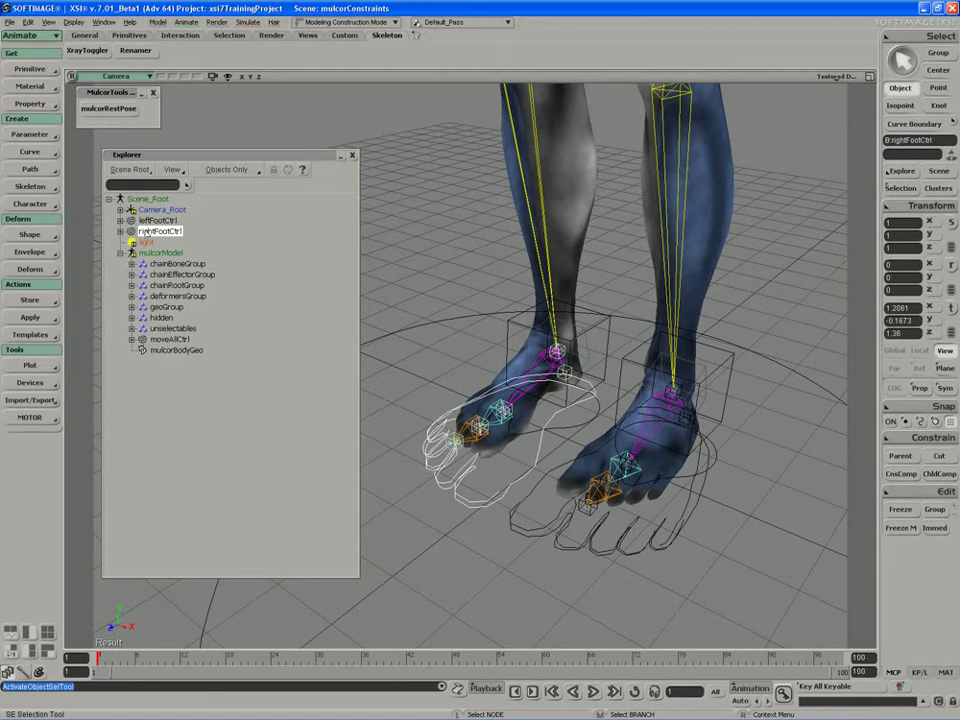
Drag leftFootCtrl and rightFootCtrl under moveAllCtrl in the Explorer.
{"action": "left_click", "coordinate": [166, 340]}
{"action": "left_click_drag", "start_coordinate": [158, 220], "coordinate": [168, 328]}
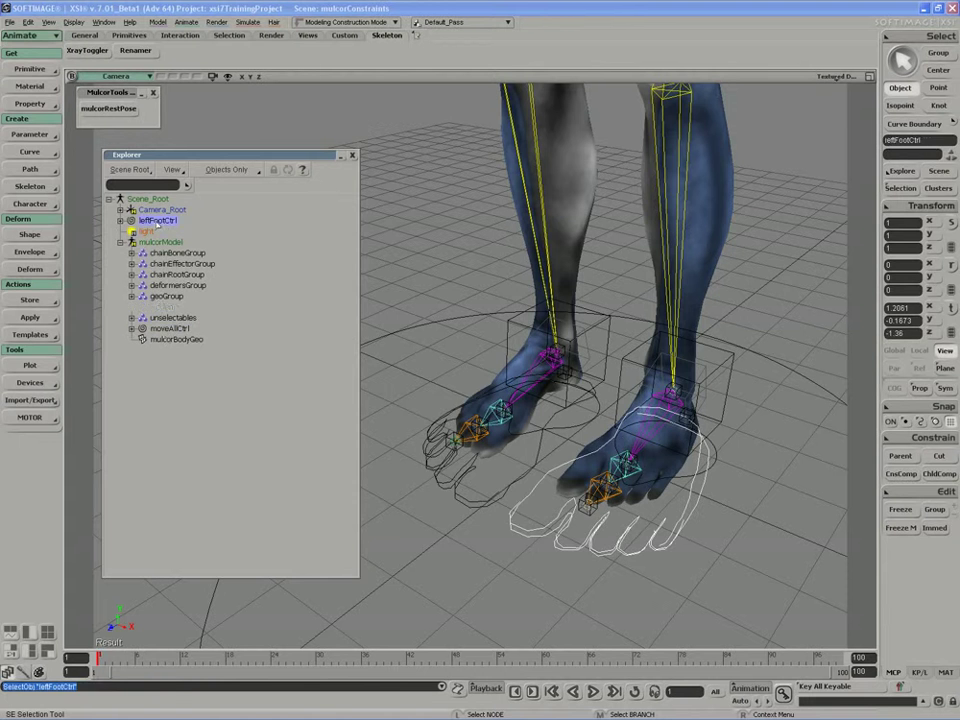
{"action": "mouse_move", "coordinate": [367, 398]}
{"action": "middle_mouse_down"}
{"action": "mouse_move", "coordinate": [467, 386]}
{"action": "mouse_move", "coordinate": [498, 450]}
{"action": "middle_mouse_up"}
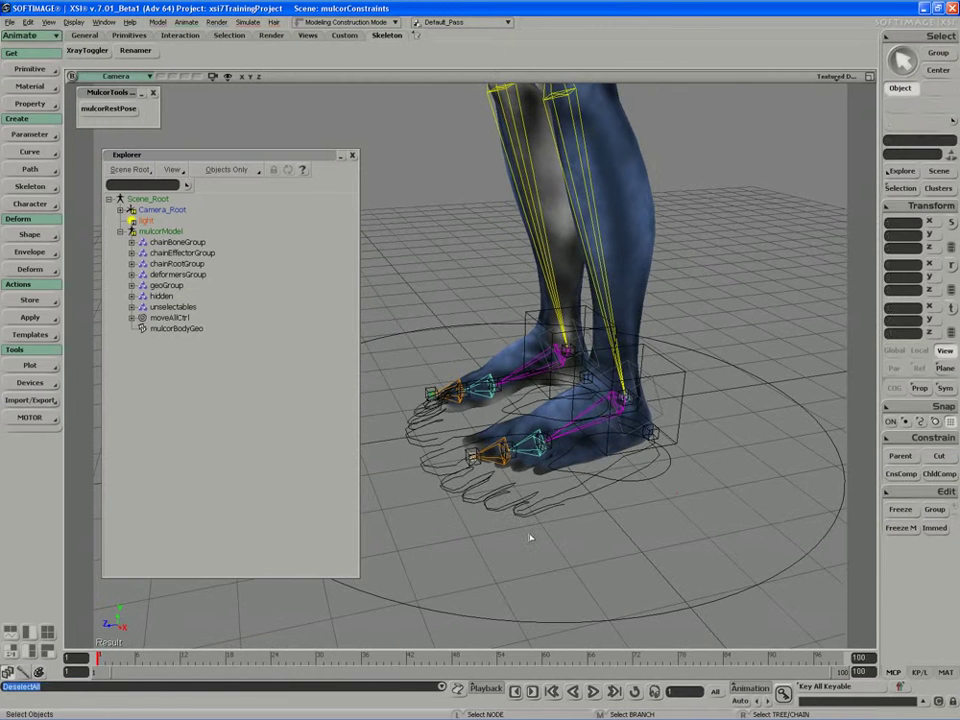
Raise leftFootCtrl slightly to test the rig.
{"action": "left_click", "coordinate": [531, 497]}
{"action": "key", "text": "v"}
{"action": "left_click_drag", "start_coordinate": [620, 425], "coordinate": [622, 428]}
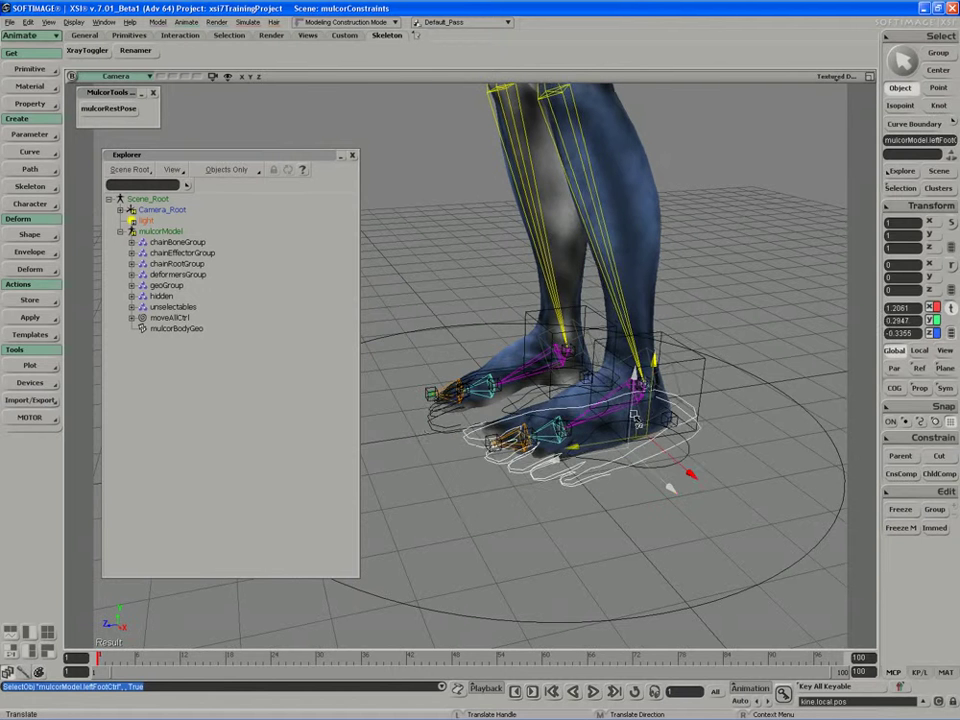
{"action": "key", "text": "space"}
Select the right foot control and orbit to view the legs more frontally.
{"action": "left_click", "coordinate": [415, 448]}
{"action": "key", "text": "f"}
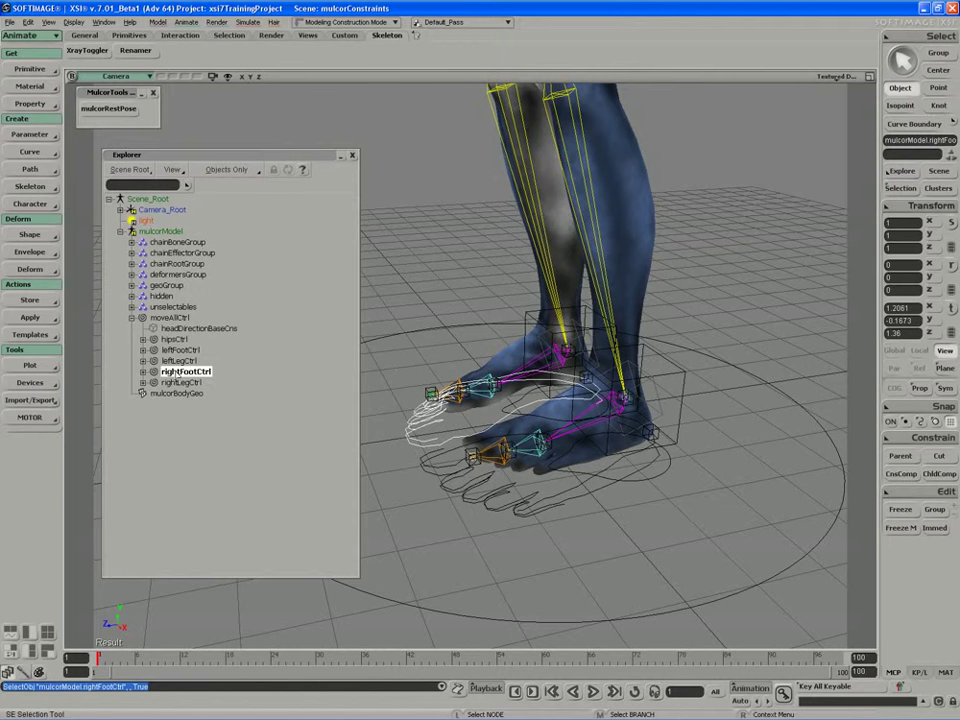
{"action": "key", "text": "s"}
{"action": "mouse_move", "coordinate": [380, 440]}
{"action": "right_mouse_down"}
{"action": "mouse_move", "coordinate": [433, 443]}
{"action": "mouse_move", "coordinate": [390, 443]}
{"action": "right_mouse_up"}
{"action": "key", "text": "v"}
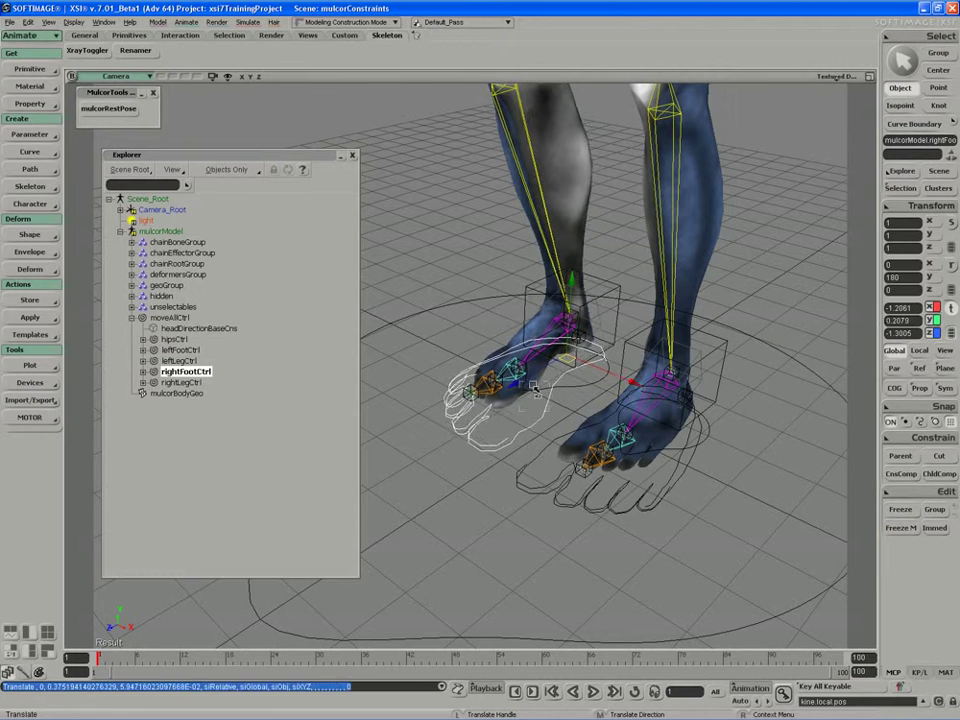
Test-move leftFootCtrl forward and undo it, then inspect rightFootCtrl's property tree.
{"action": "left_click", "coordinate": [631, 402]}
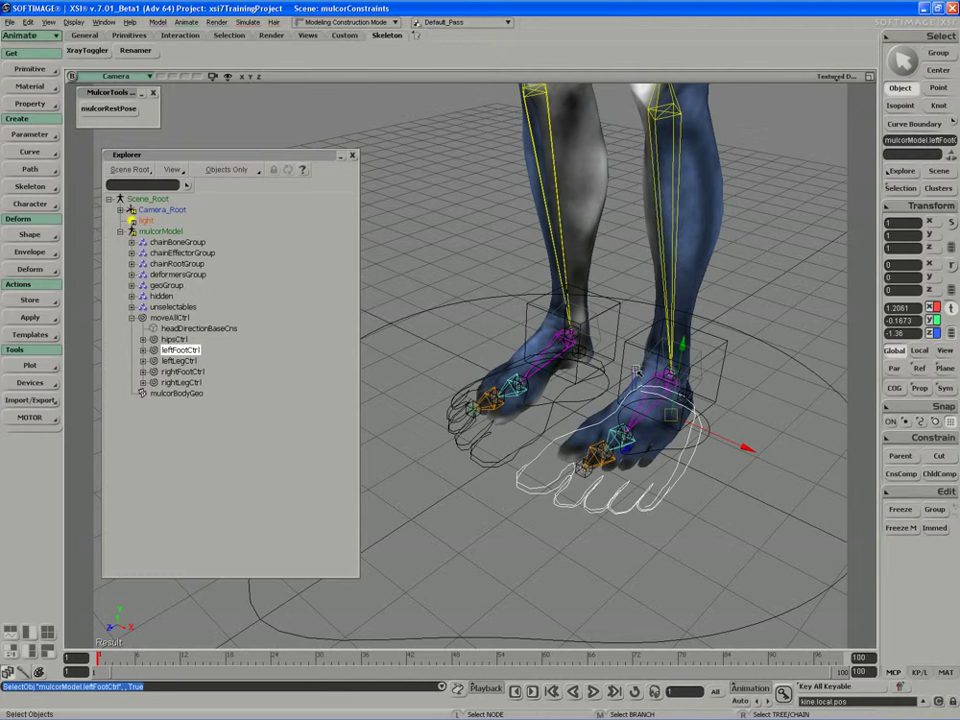
{"action": "left_click_drag", "start_coordinate": [476, 285], "coordinate": [683, 460]}
{"action": "left_click", "coordinate": [683, 461]}
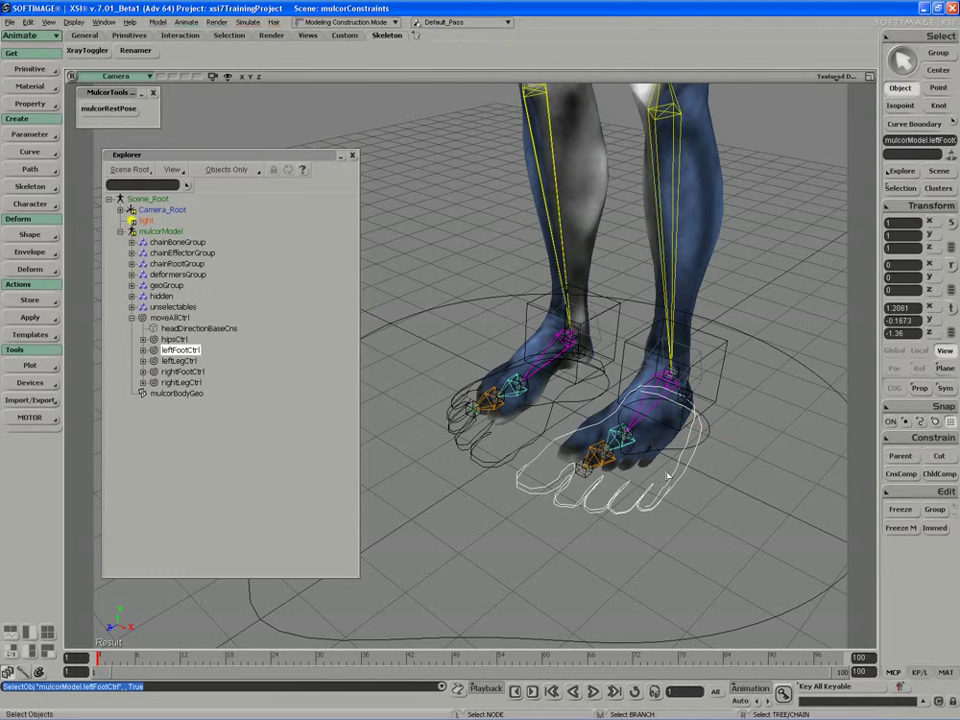
{"action": "left_click_drag", "start_coordinate": [672, 417], "coordinate": [676, 433]}
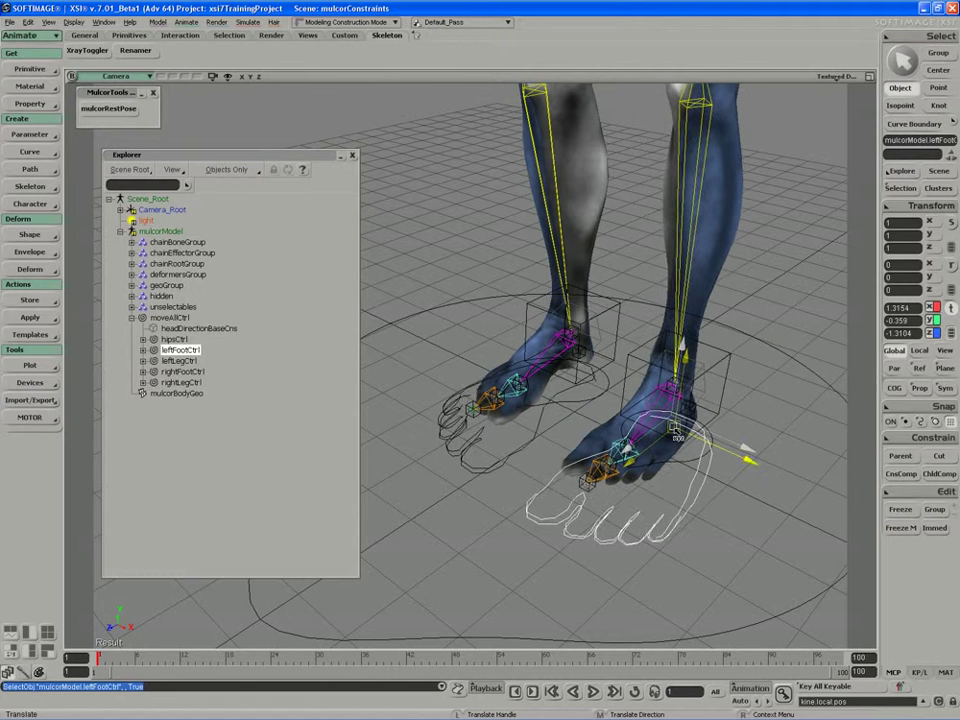
{"action": "key", "text": "ctrl+z"}
{"action": "left_click", "coordinate": [476, 456]}
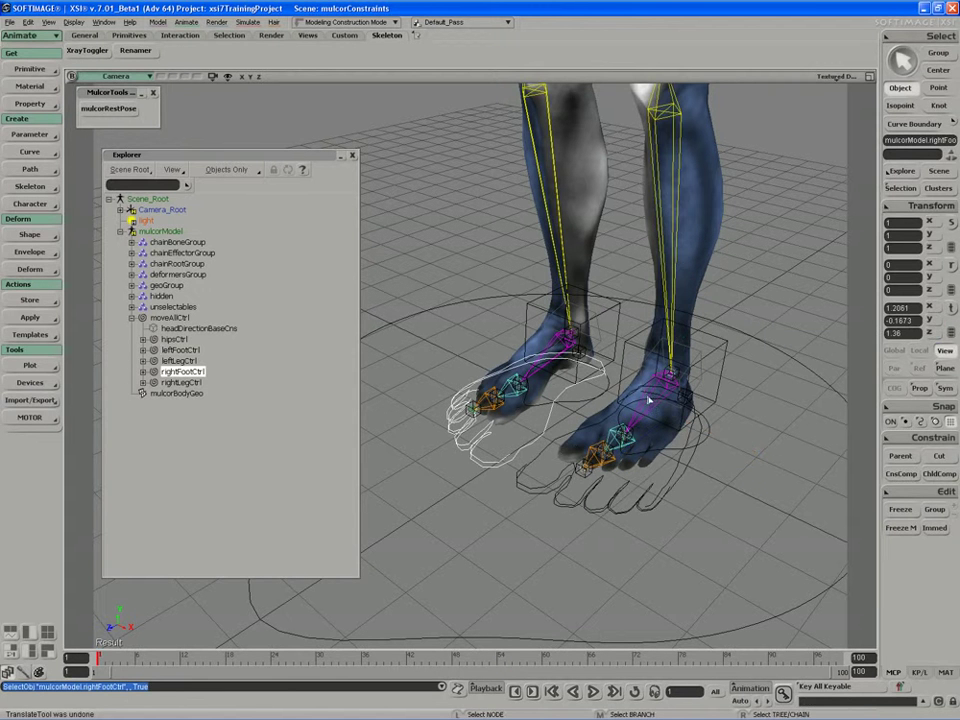
{"action": "left_click", "coordinate": [901, 189]}
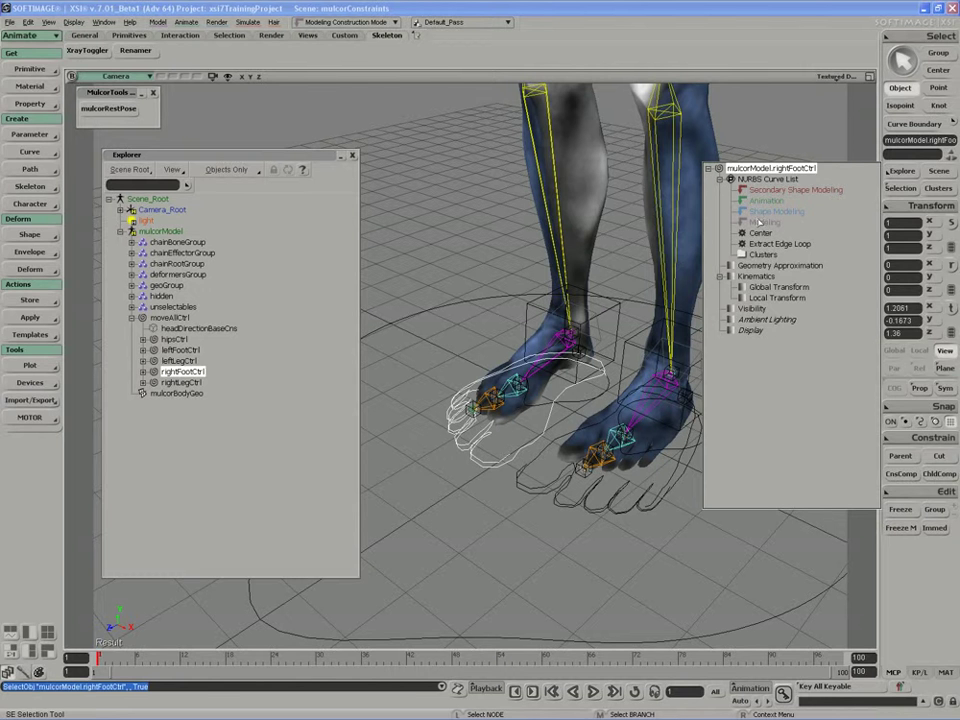
Freeze the modelling history of leftFootCtrl and rightFootCtrl together.
{"action": "left_click", "coordinate": [600, 497]}
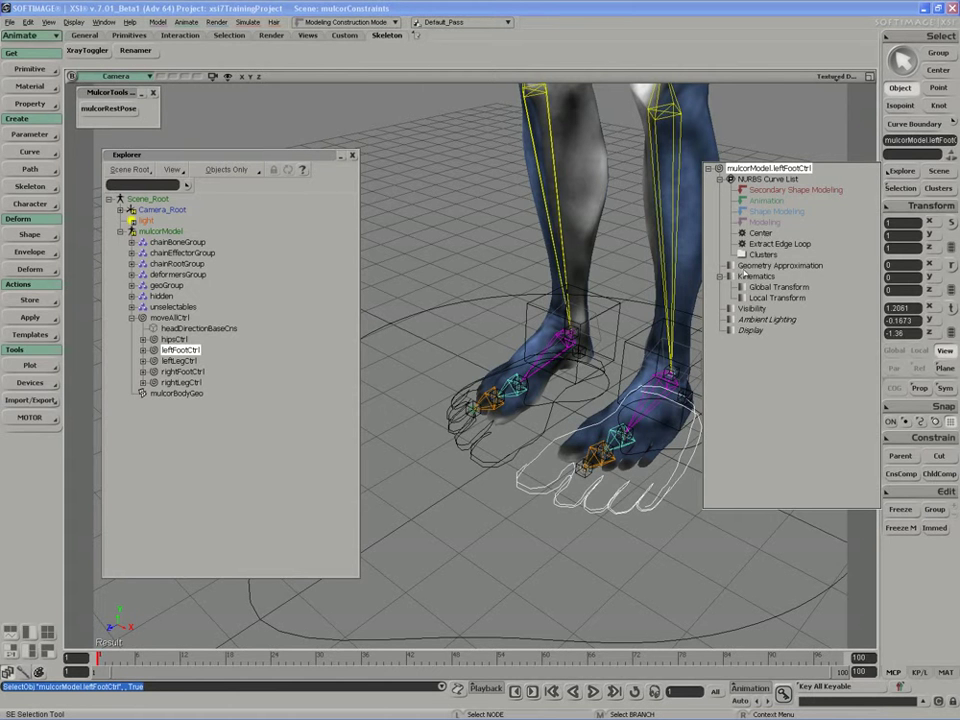
{"action": "left_click", "coordinate": [445, 455], "text": "shift"}
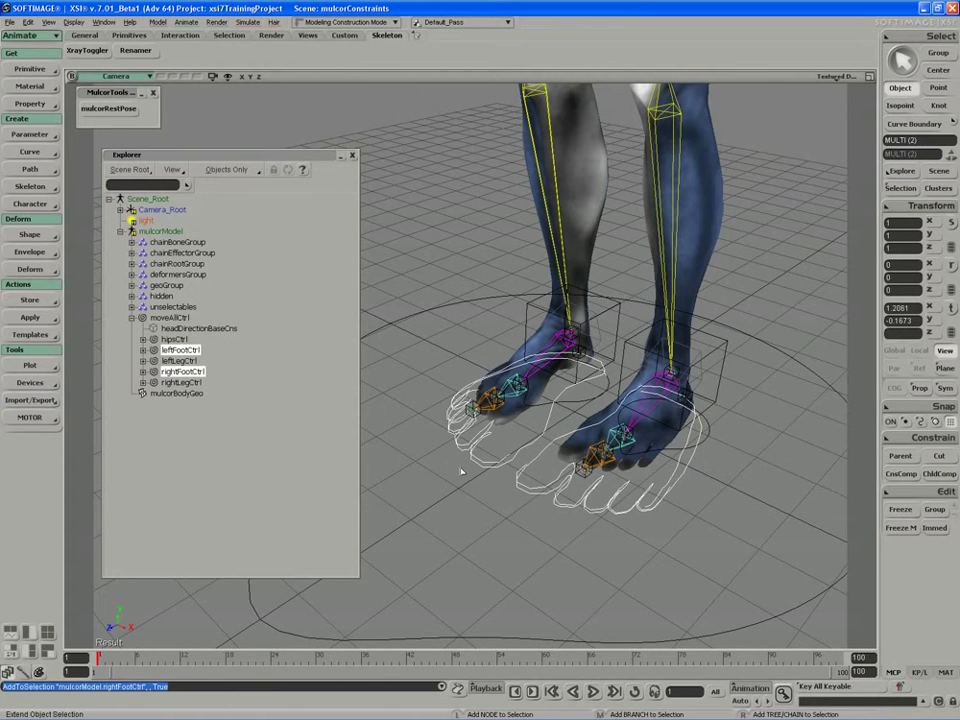
{"action": "left_click", "coordinate": [899, 512]}
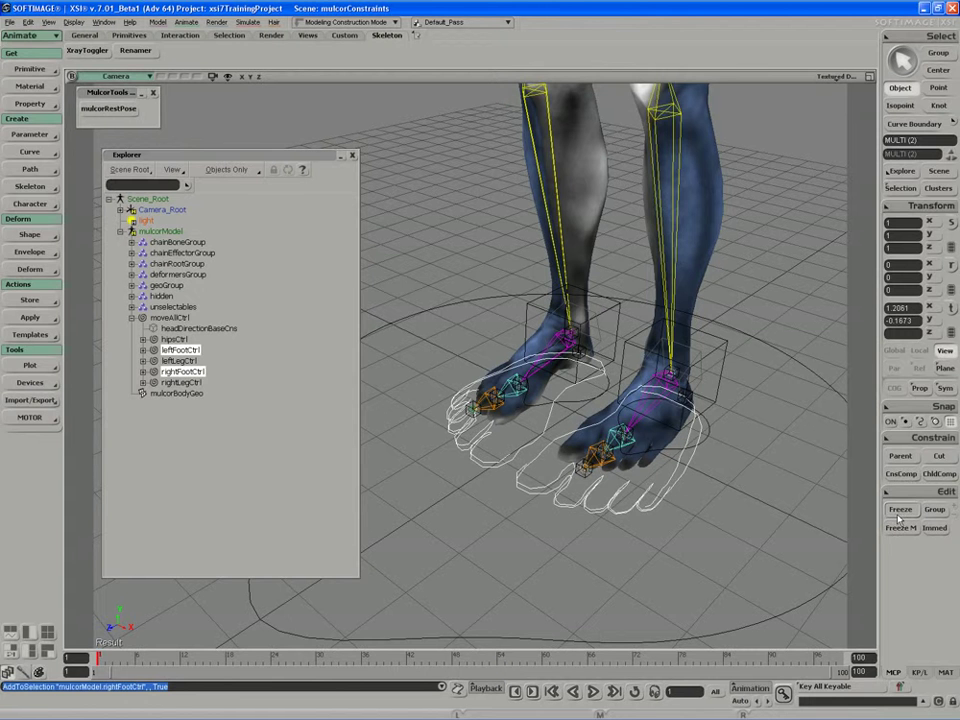
Move leftFootCtrl down to test the frozen rig.
{"action": "left_click", "coordinate": [592, 490]}
{"action": "key", "text": "v"}
{"action": "left_click_drag", "start_coordinate": [647, 404], "coordinate": [651, 425]}
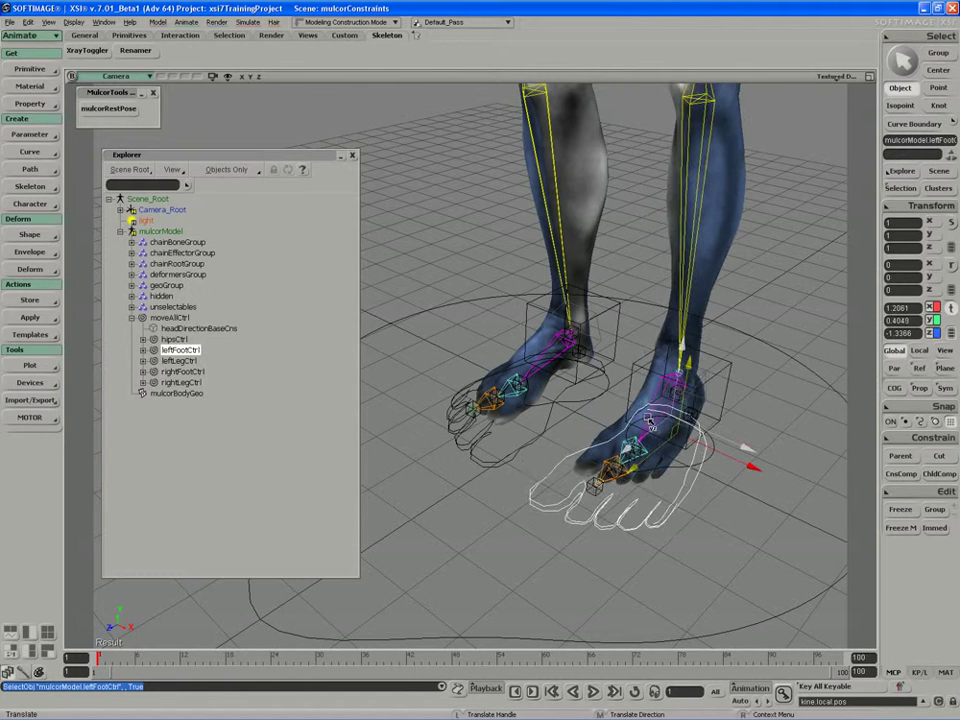
Undo the left foot test, then lift rightFootCtrl up and back to test the right leg.
{"action": "key", "text": "ctrl+z"}
{"action": "key", "text": "c"}
{"action": "left_click", "coordinate": [521, 388]}
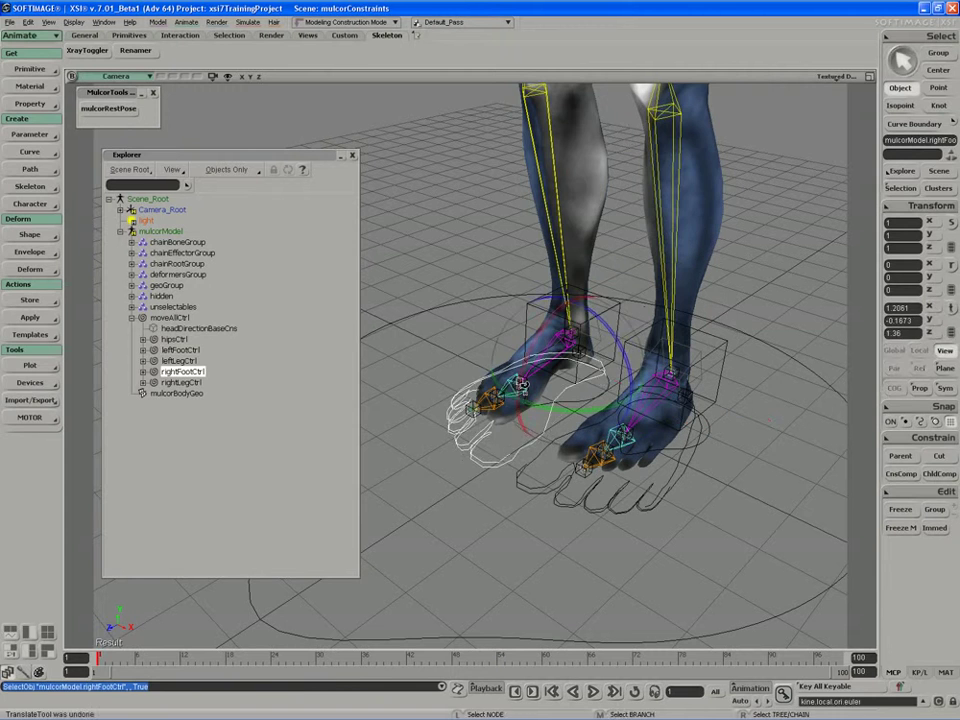
{"action": "key", "text": "v"}
{"action": "left_click_drag", "start_coordinate": [521, 388], "coordinate": [524, 335]}
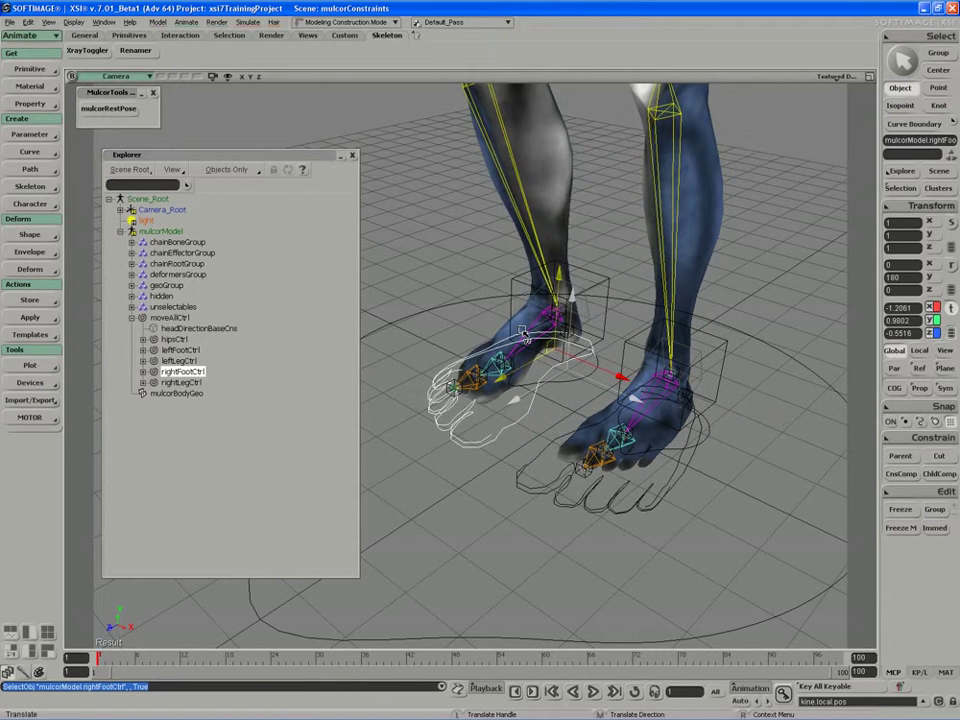
{"action": "middle_click_drag", "start_coordinate": [524, 335], "coordinate": [521, 399]}
Clear the selection and orbit to frame the legs and feet.
{"action": "key", "text": "space"}
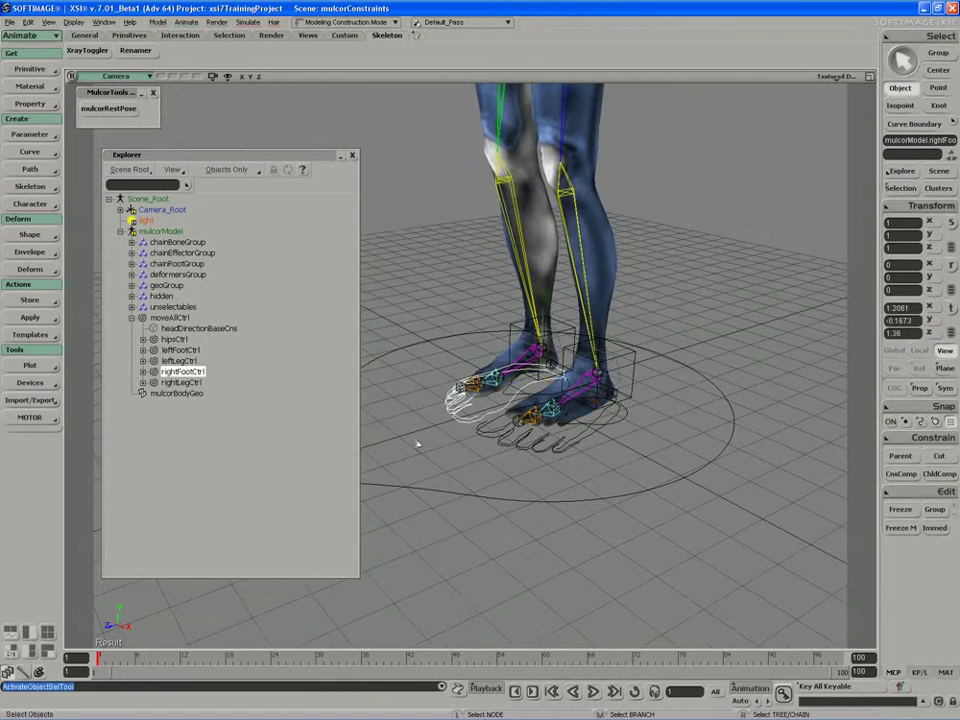
{"action": "left_click", "coordinate": [418, 445]}
{"action": "key", "text": "s"}
{"action": "mouse_move", "coordinate": [418, 445]}
{"action": "right_mouse_down"}
{"action": "mouse_move", "coordinate": [542, 486]}
{"action": "mouse_move", "coordinate": [570, 482]}
{"action": "mouse_move", "coordinate": [638, 523]}
{"action": "mouse_move", "coordinate": [563, 489]}
{"action": "mouse_move", "coordinate": [558, 463]}
{"action": "right_mouse_up"}
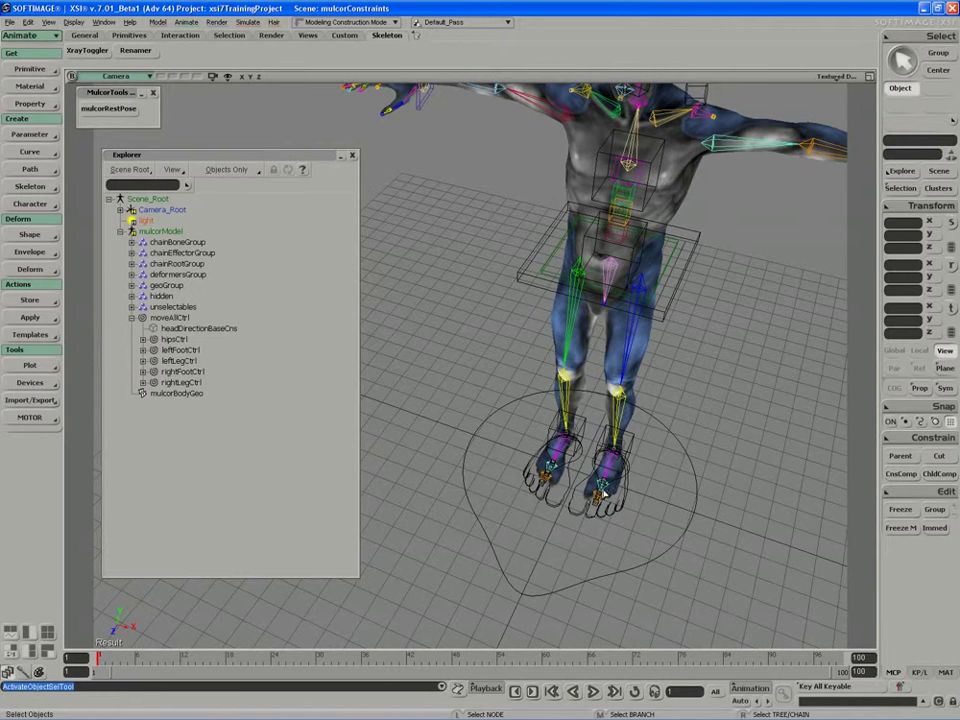
{"action": "mouse_move", "coordinate": [603, 492]}
{"action": "right_mouse_down"}
{"action": "mouse_move", "coordinate": [581, 454]}
{"action": "mouse_move", "coordinate": [542, 463]}
{"action": "mouse_move", "coordinate": [563, 466]}
{"action": "right_mouse_up"}
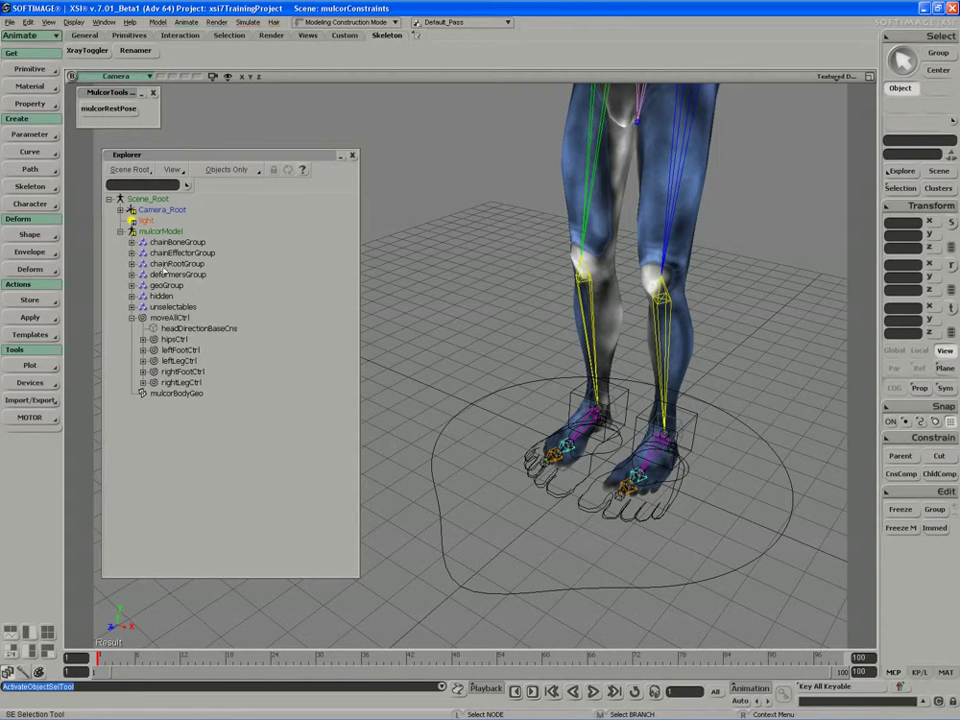
Select chainEffectorGroup and toggle the chain effectors' visibility.
{"action": "left_click", "coordinate": [180, 252]}
{"action": "key", "text": "h"}
{"action": "mouse_move", "coordinate": [538, 420]}
{"action": "right_mouse_down"}
{"action": "mouse_move", "coordinate": [535, 434]}
{"action": "mouse_move", "coordinate": [452, 435]}
{"action": "right_mouse_up"}
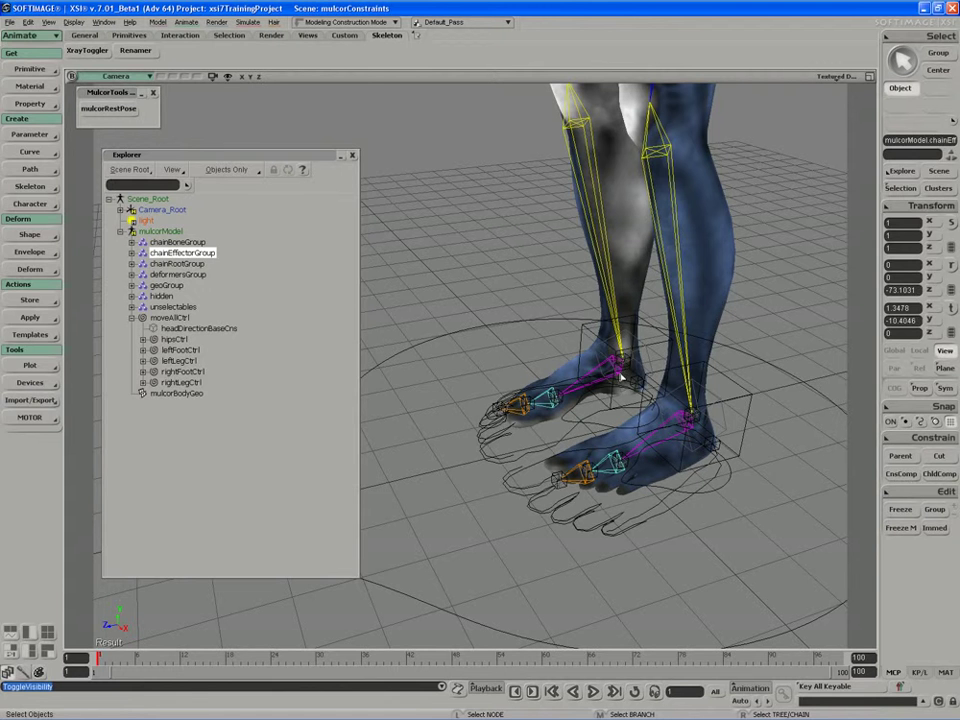
Select the heel and toe bones of both feet together.
{"action": "left_click", "coordinate": [525, 400]}
{"action": "left_click", "coordinate": [600, 372], "text": "shift"}
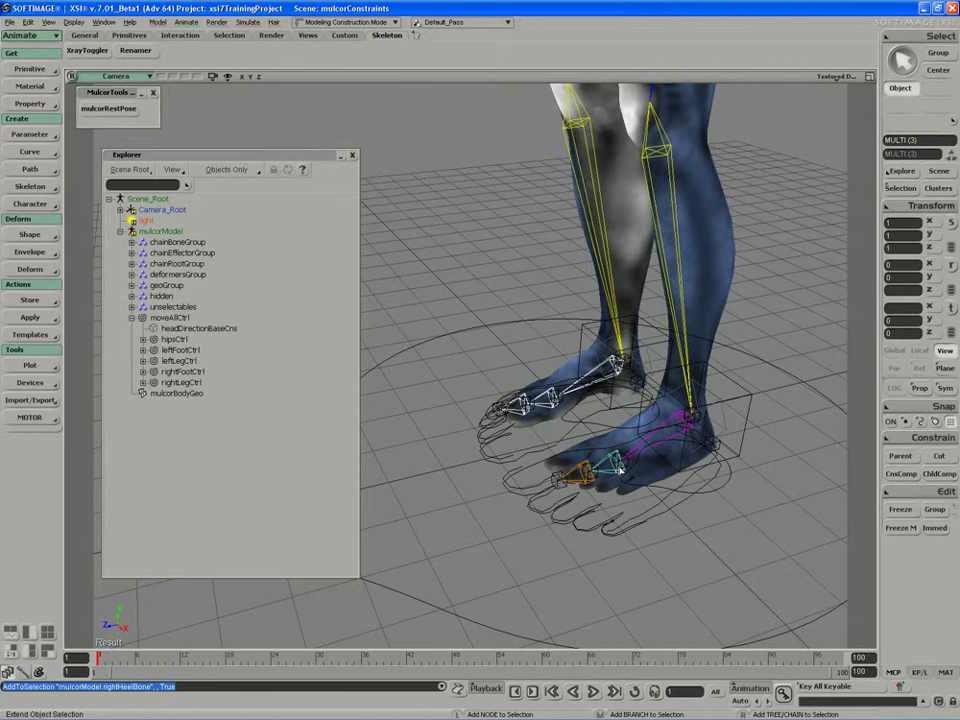
{"action": "left_click", "coordinate": [655, 438], "text": "shift"}
{"action": "left_click", "coordinate": [578, 474], "text": "shift"}
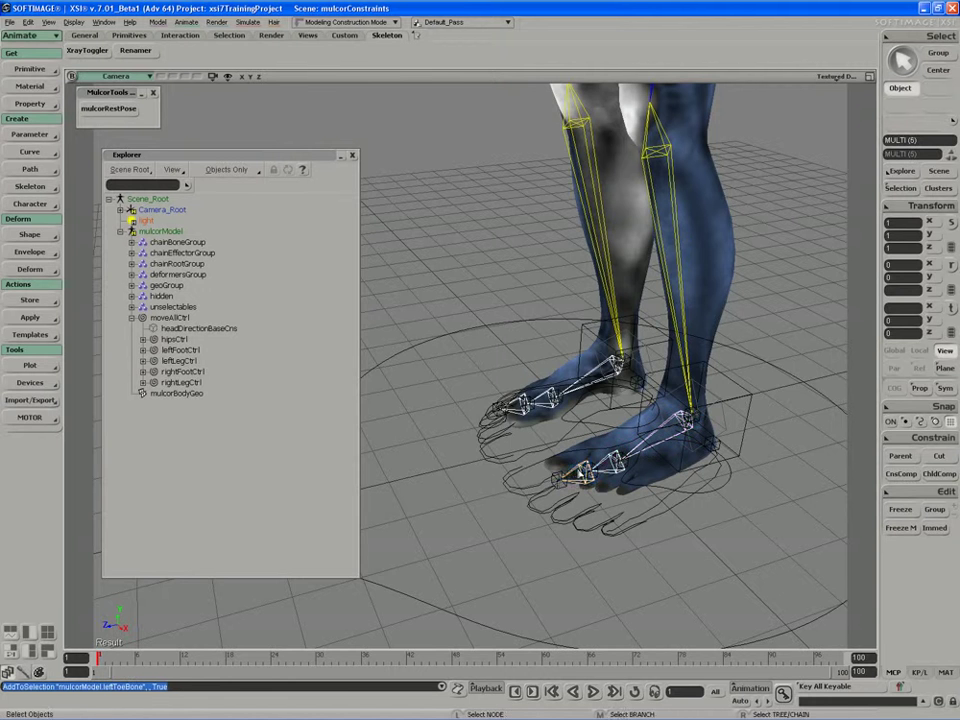
{"action": "middle_click_drag", "start_coordinate": [580, 472], "coordinate": [253, 383]}
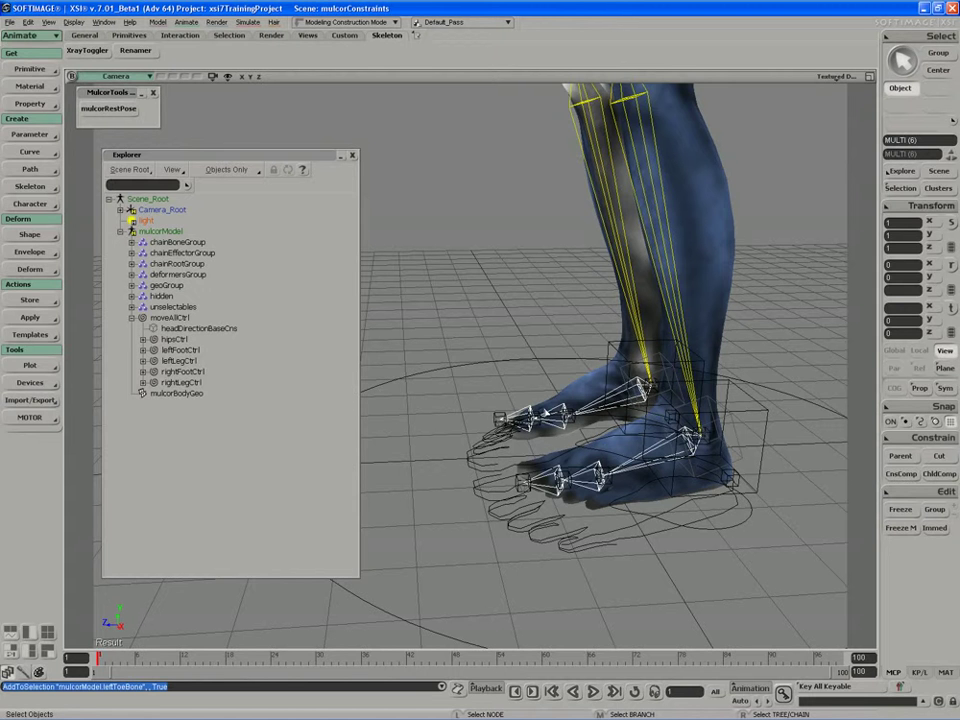
Select the right toe bone and check its constraints in the property tree.
{"action": "left_click", "coordinate": [515, 418]}
{"action": "key", "text": "Return"}
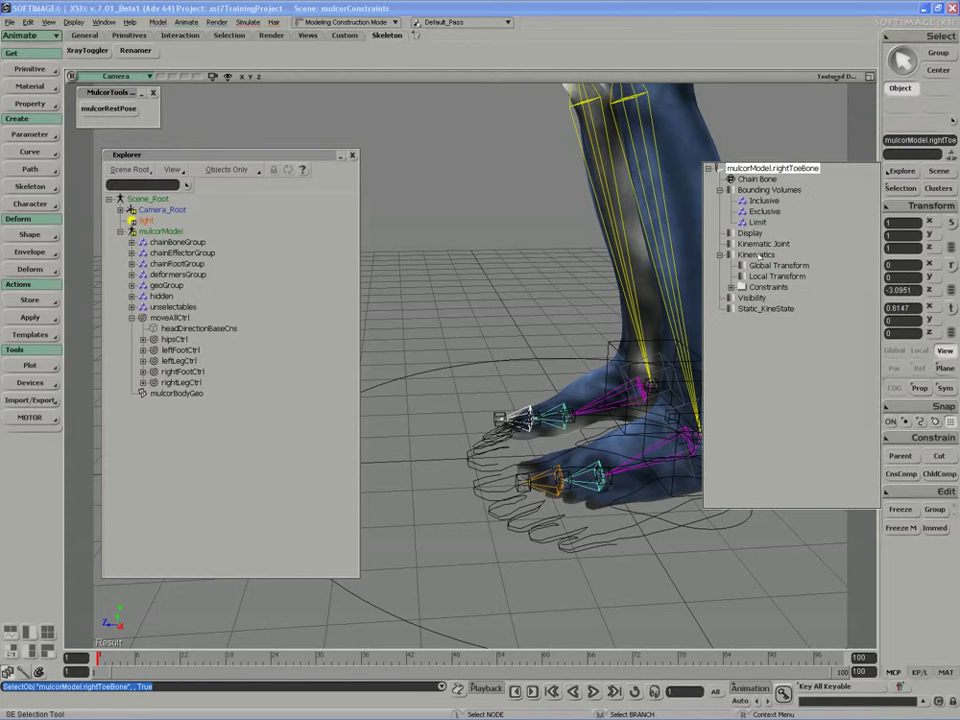
{"action": "left_click", "coordinate": [731, 287]}
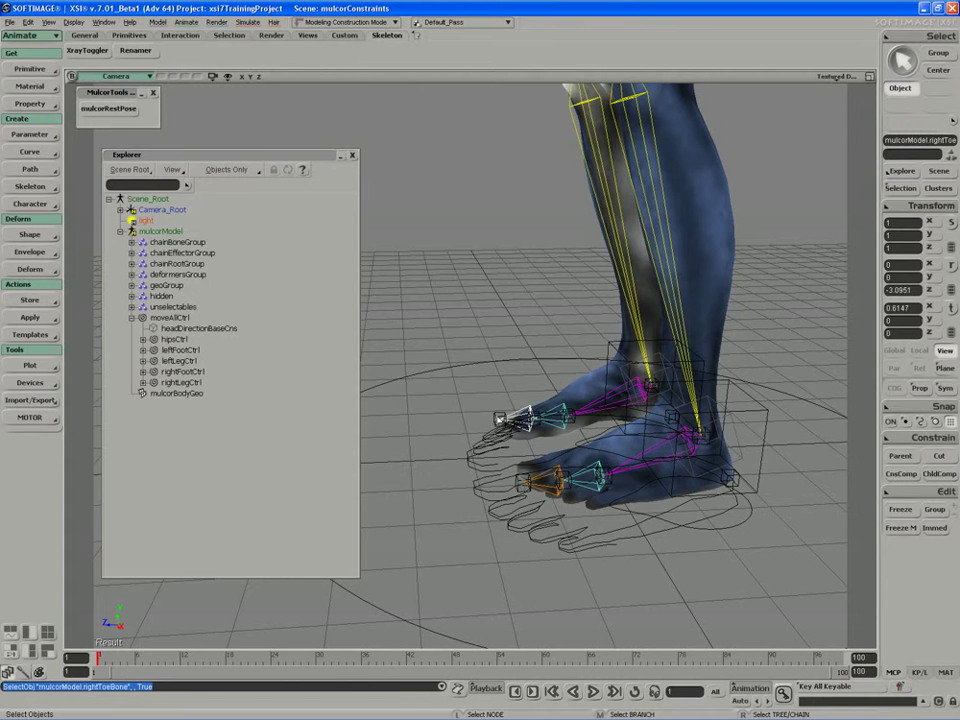
{"action": "left_click", "coordinate": [518, 480]}
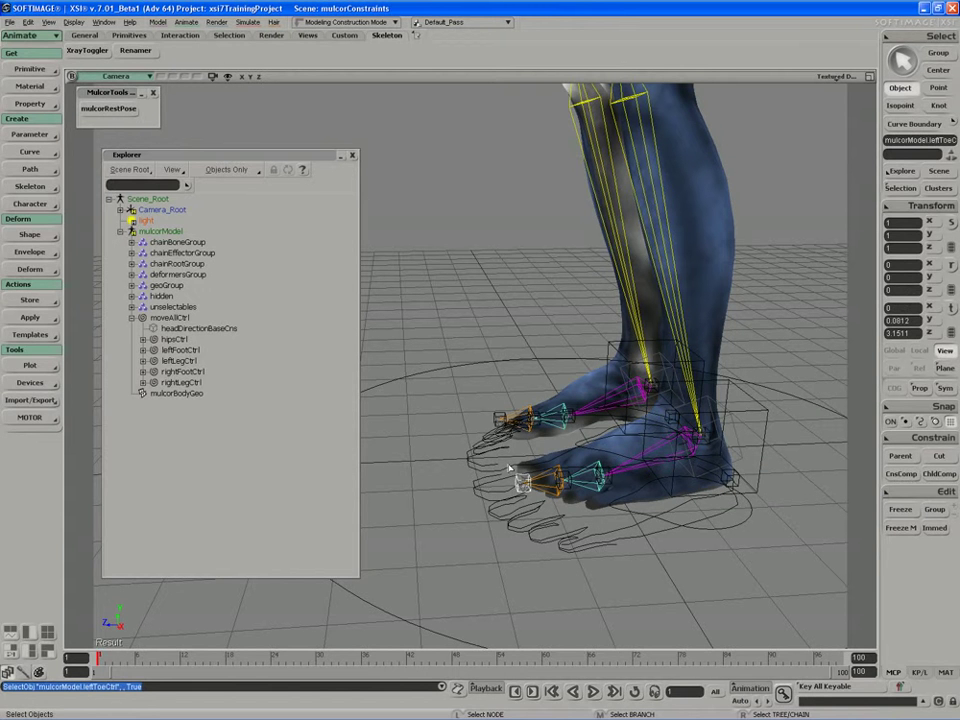
{"action": "left_click", "coordinate": [456, 343]}
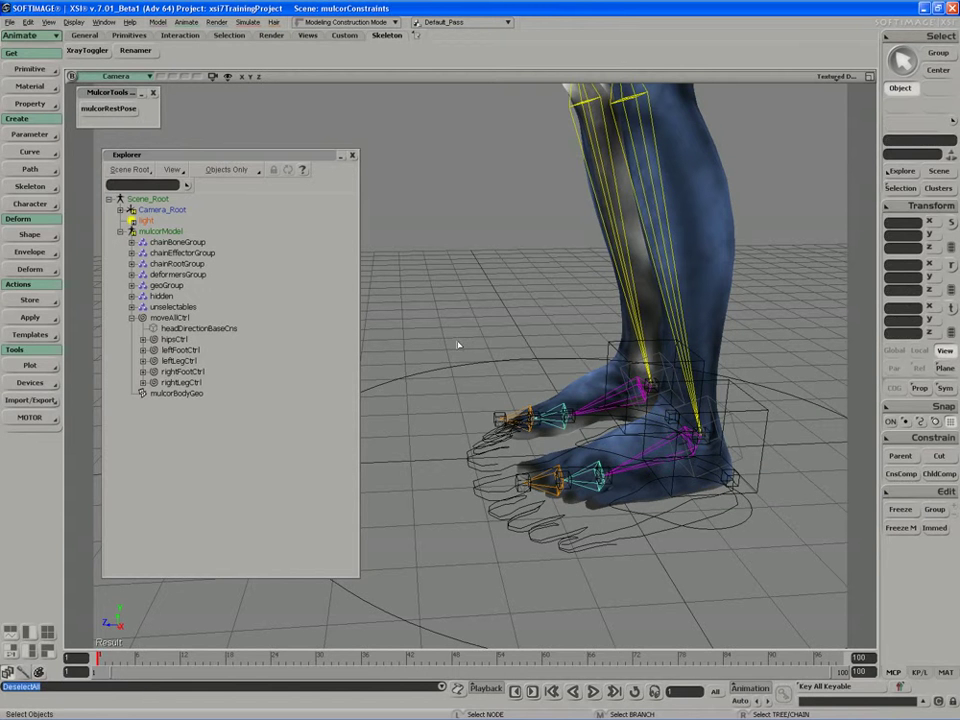
Select the right heel and toe bones, undoing an accidental add of mulcorBodyGeo.
{"action": "left_click", "coordinate": [604, 411]}
{"action": "mouse_move", "coordinate": [604, 411]}
{"action": "right_mouse_down"}
{"action": "mouse_move", "coordinate": [572, 378]}
{"action": "mouse_move", "coordinate": [590, 378]}
{"action": "right_mouse_up"}
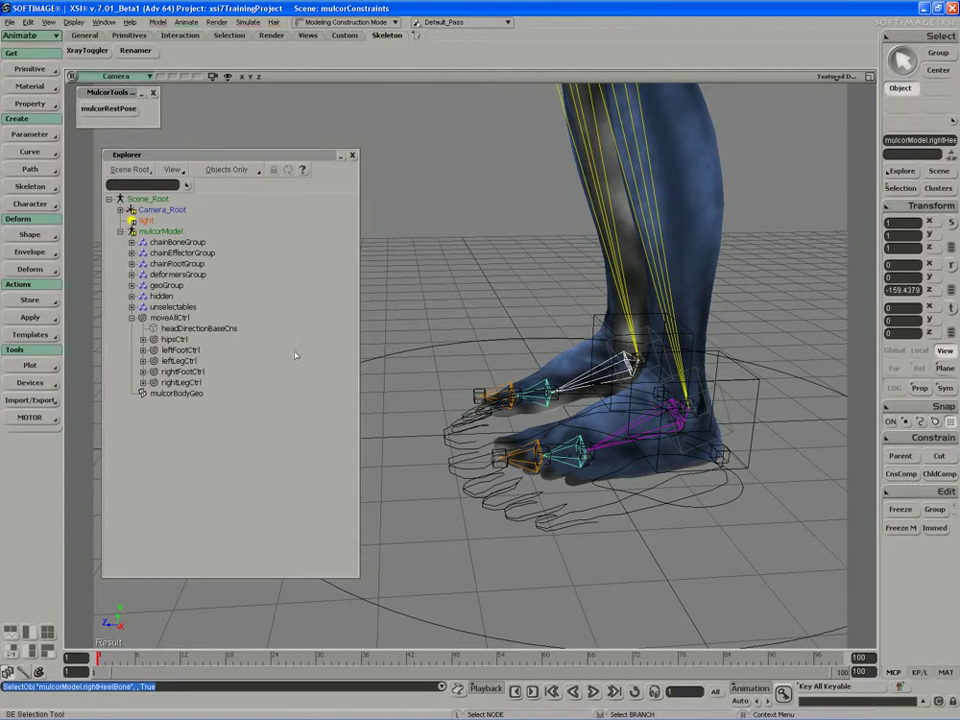
{"action": "mouse_move", "coordinate": [523, 356]}
{"action": "right_mouse_down"}
{"action": "mouse_move", "coordinate": [547, 405]}
{"action": "mouse_move", "coordinate": [560, 400]}
{"action": "right_mouse_up"}
{"action": "left_click", "coordinate": [560, 401], "text": "shift"}
{"action": "left_click", "coordinate": [497, 402], "text": "shift"}
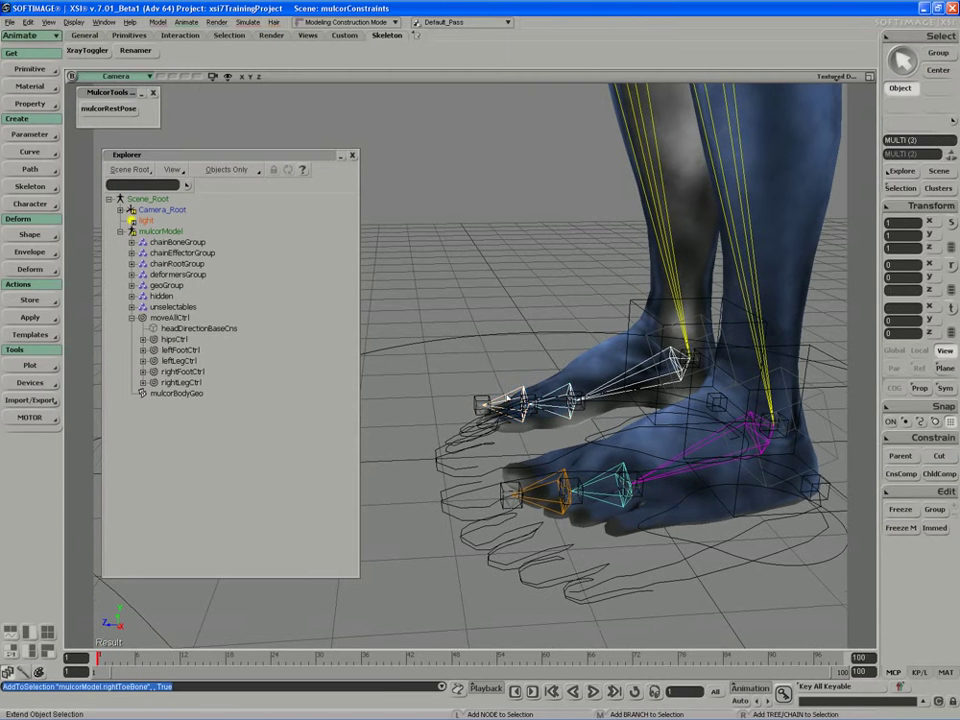
{"action": "left_click", "coordinate": [648, 483], "text": "shift"}
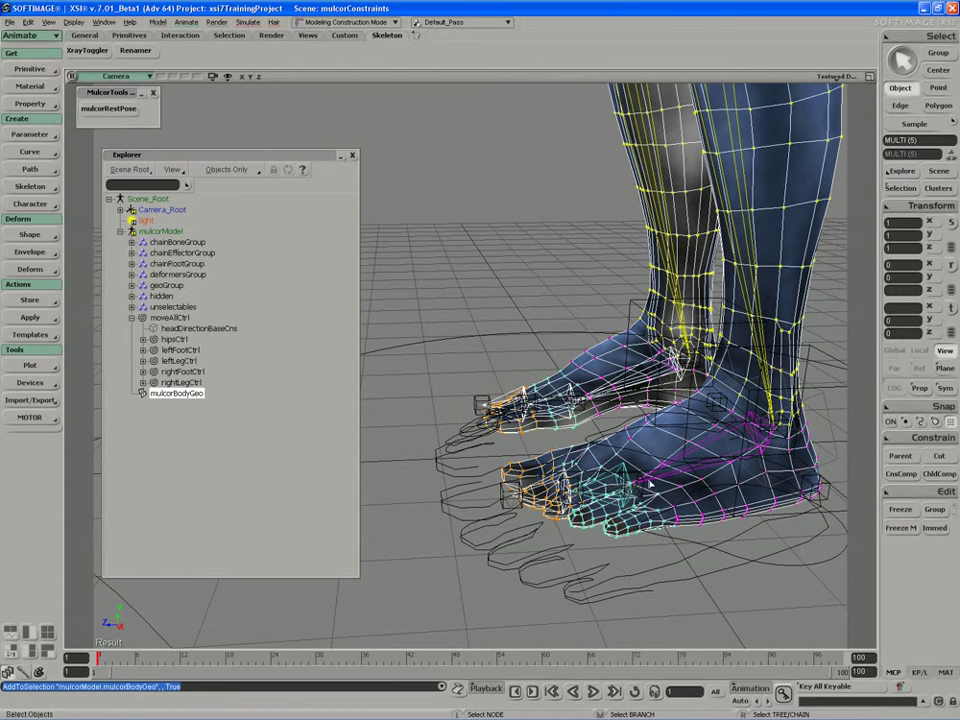
{"action": "key", "text": "ctrl+z"}
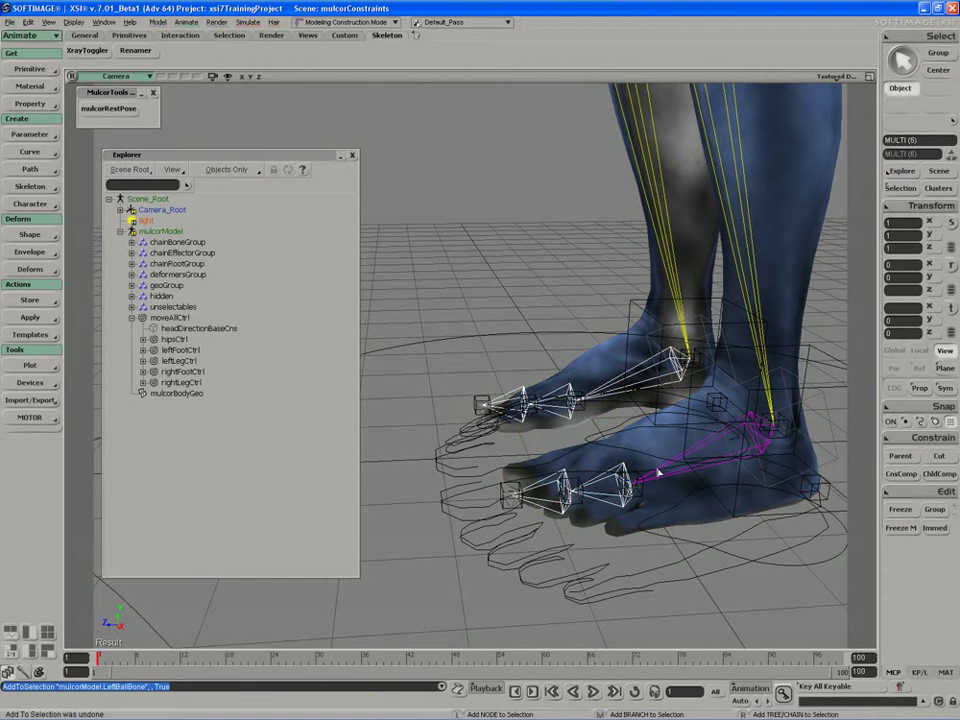
Add the left heel bones, leftLegCtrl and rightLegCtrl to the selection.
{"action": "left_click", "coordinate": [659, 473], "text": "shift"}
{"action": "right_click_drag", "start_coordinate": [659, 473], "coordinate": [707, 430]}
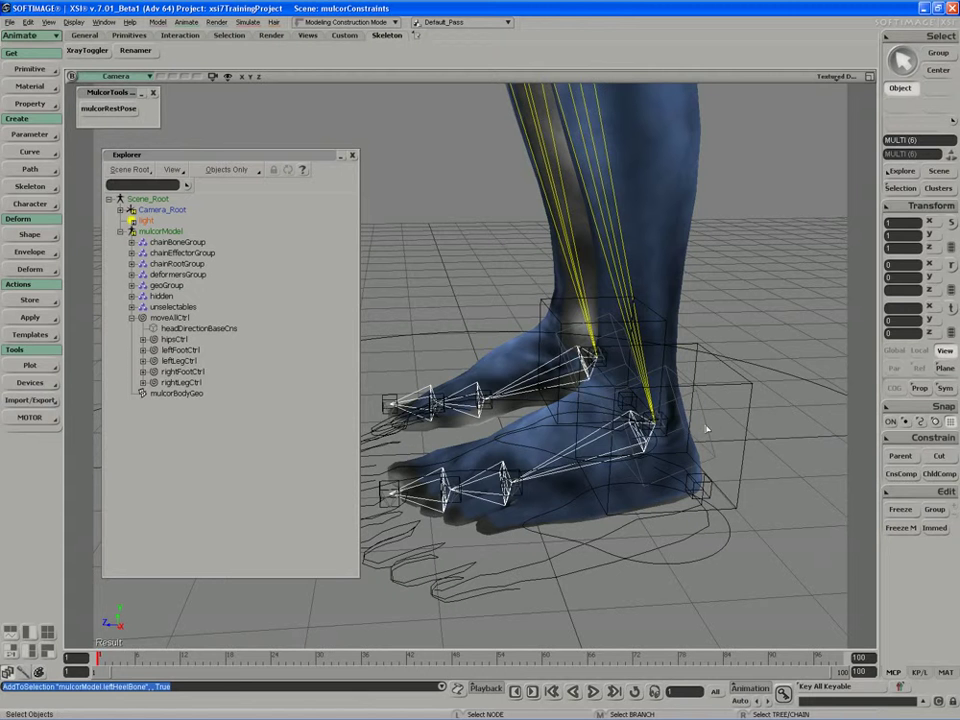
{"action": "left_click", "coordinate": [717, 400], "text": "ctrl"}
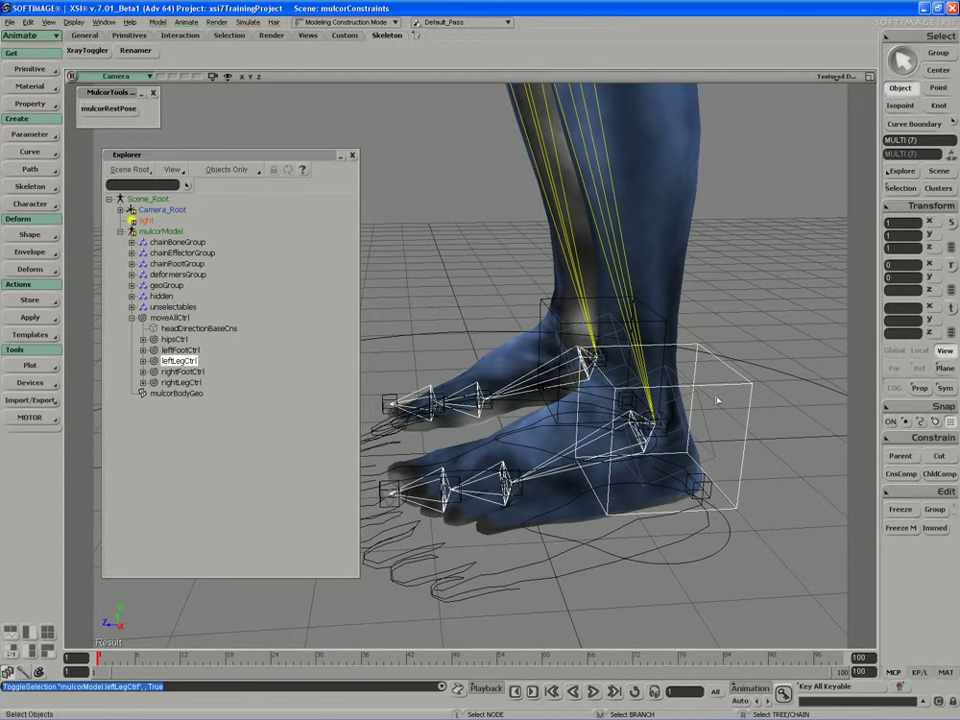
{"action": "left_click", "coordinate": [638, 328], "text": "ctrl"}
{"action": "left_click", "coordinate": [637, 328], "text": "ctrl"}
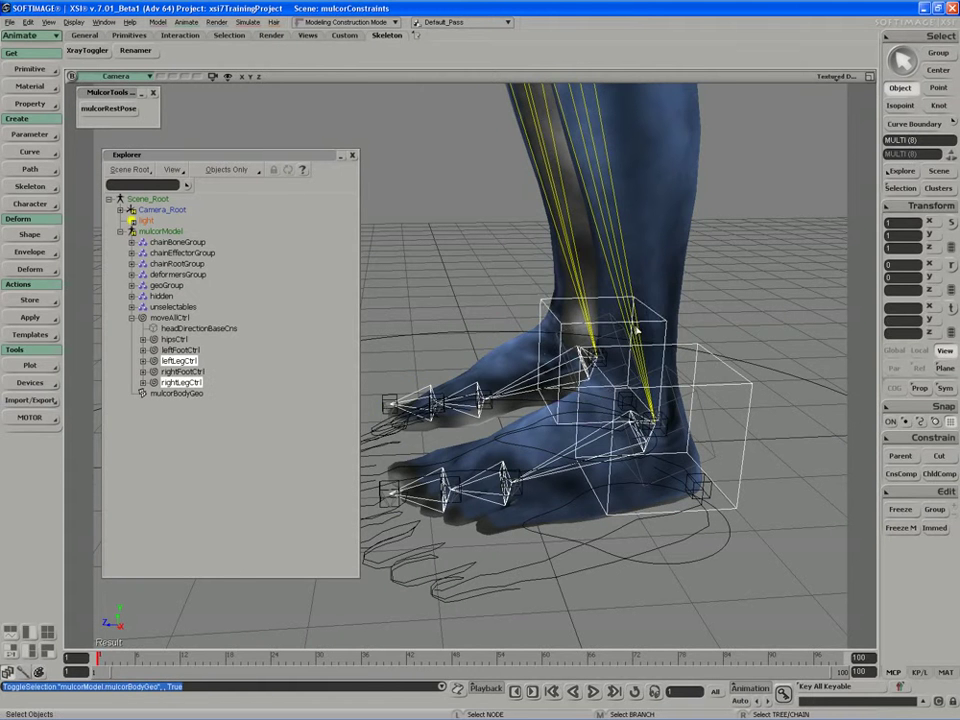
{"action": "right_click_drag", "start_coordinate": [637, 328], "coordinate": [680, 320]}
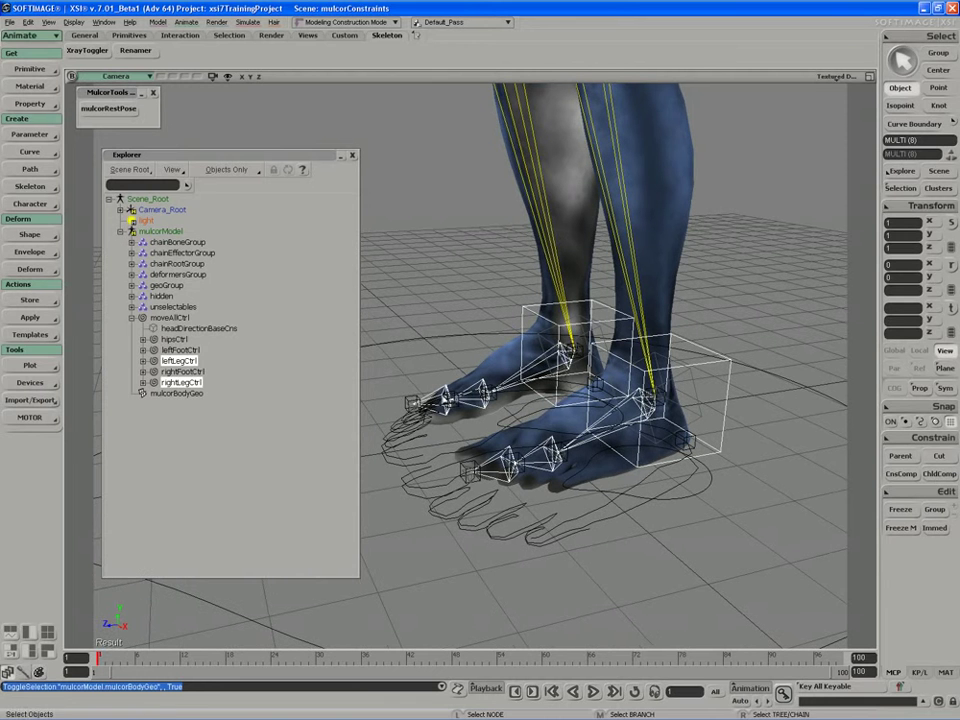
Add both leg controls to the unselectables group and check its members.
{"action": "right_click", "coordinate": [166, 306]}
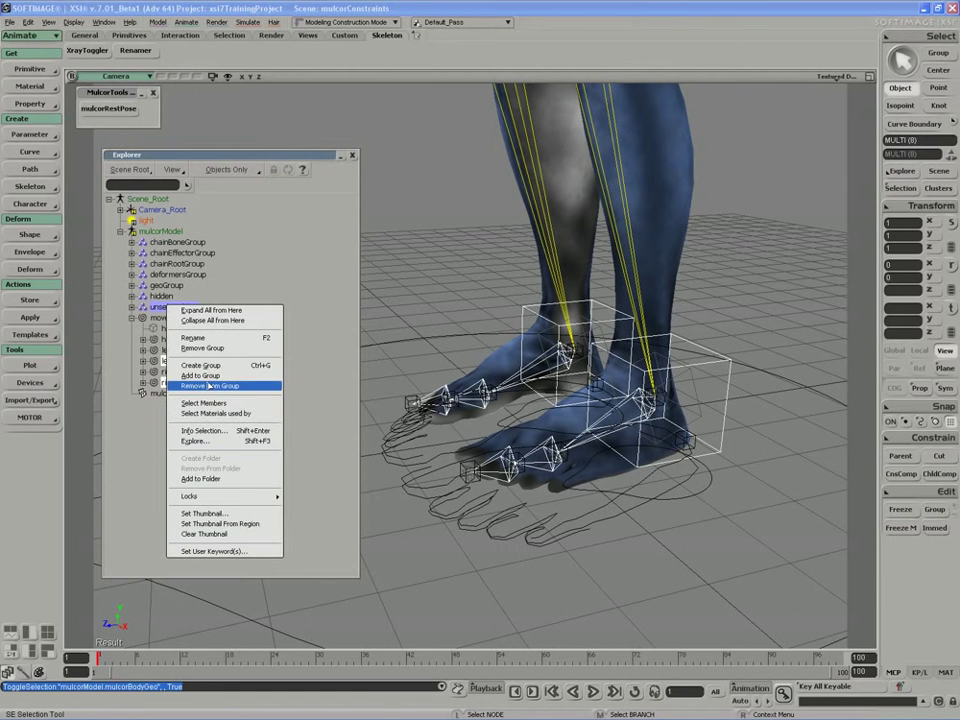
{"action": "left_click", "coordinate": [210, 385]}
{"action": "left_click", "coordinate": [451, 296]}
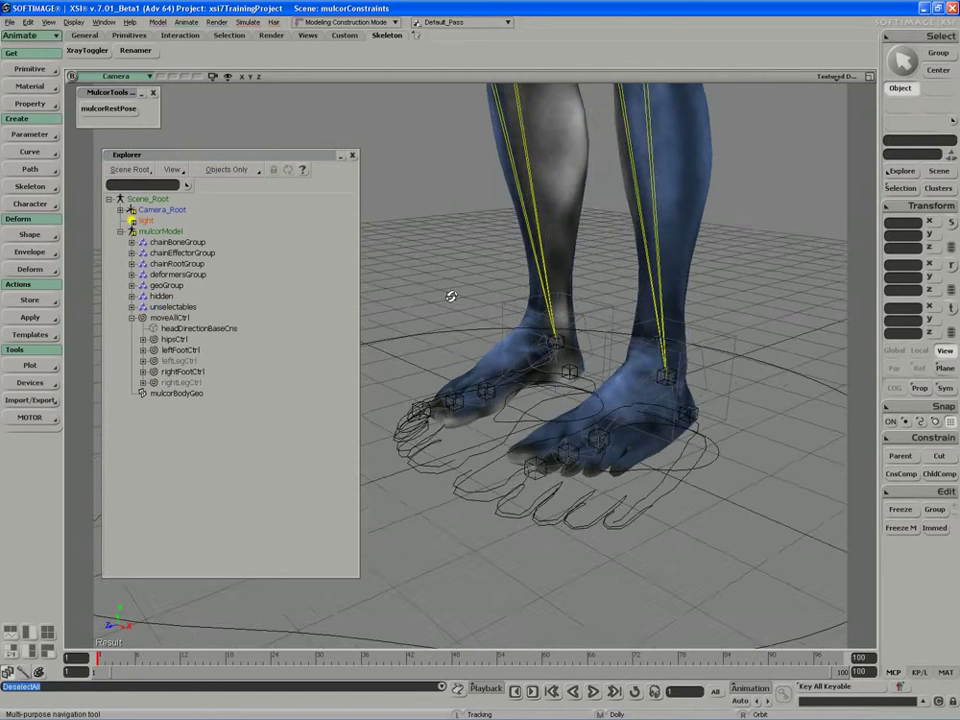
{"action": "right_click_drag", "start_coordinate": [451, 296], "coordinate": [470, 300]}
{"action": "left_click", "coordinate": [160, 307]}
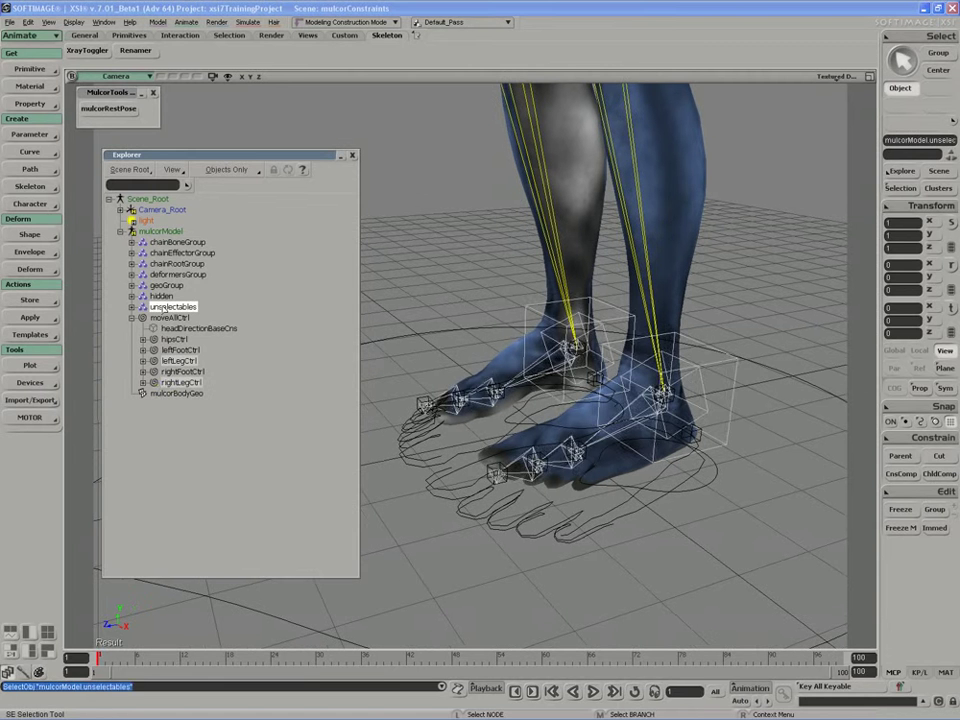
{"action": "left_click", "coordinate": [451, 317]}
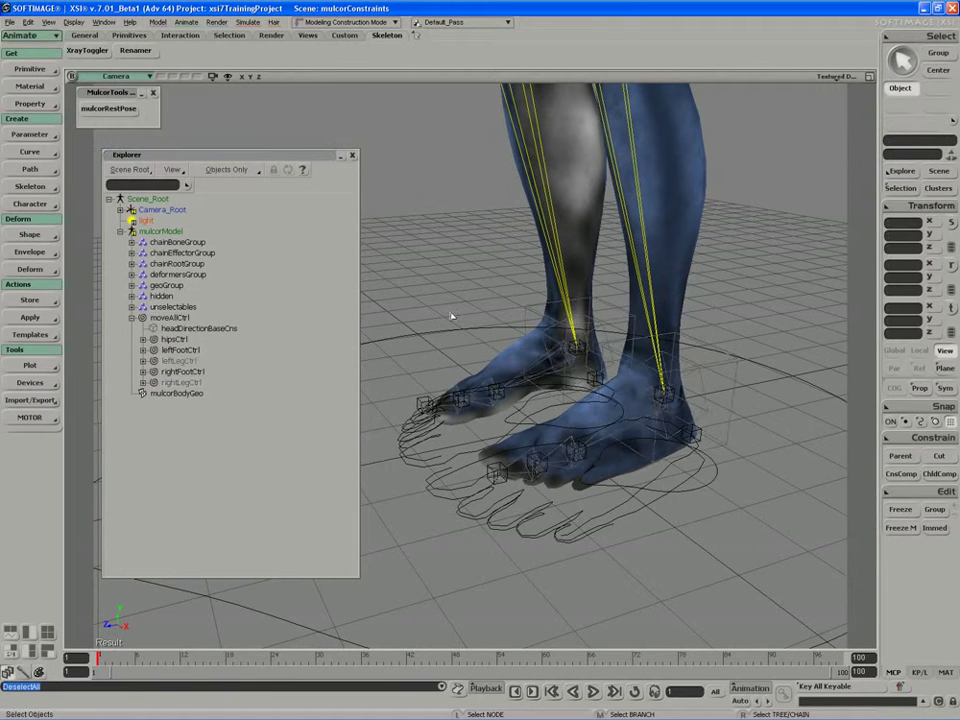
Zoom in around the feet and select rightToeCtrl.
{"action": "right_click_drag", "start_coordinate": [451, 317], "coordinate": [467, 317]}
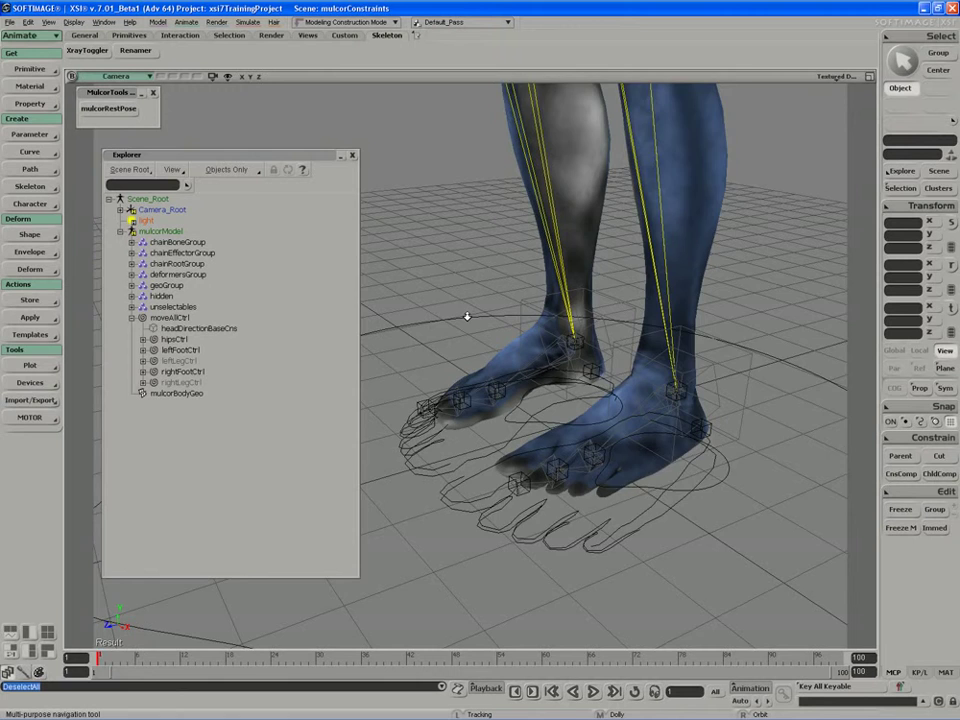
{"action": "scroll", "coordinate": [465, 322], "scroll_direction": "up", "scroll_amount": 2}
{"action": "scroll", "coordinate": [440, 380], "scroll_direction": "up", "scroll_amount": 2}
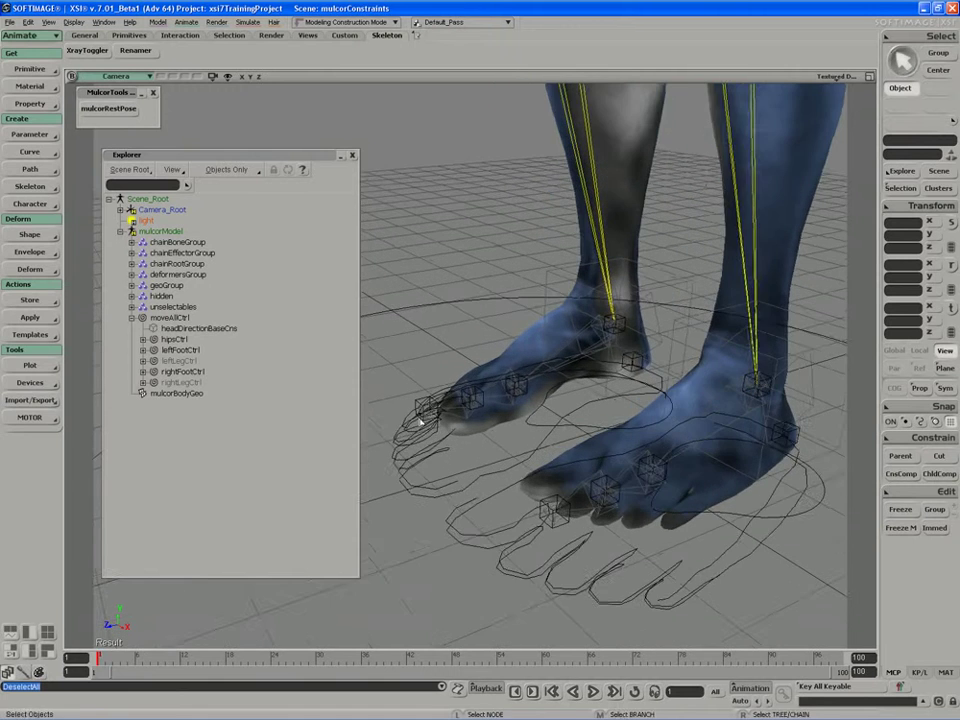
{"action": "right_click_drag", "start_coordinate": [419, 421], "coordinate": [441, 402]}
{"action": "left_click", "coordinate": [435, 414]}
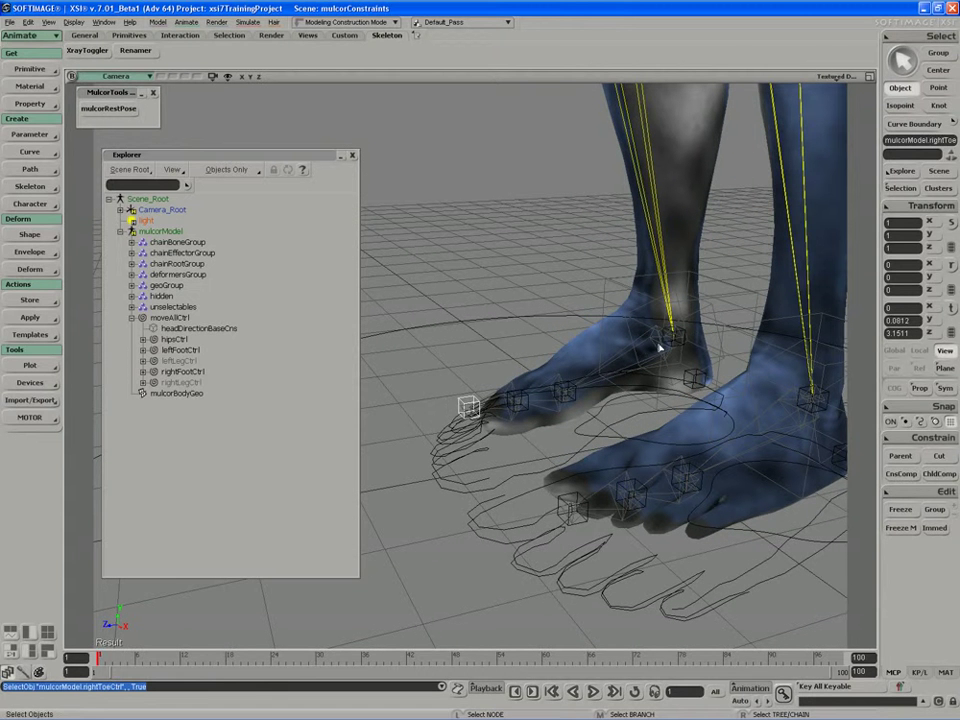
Roll rightBallCtrl about 26 degrees to test the foot, then undo.
{"action": "left_click", "coordinate": [564, 389]}
{"action": "key", "text": "c"}
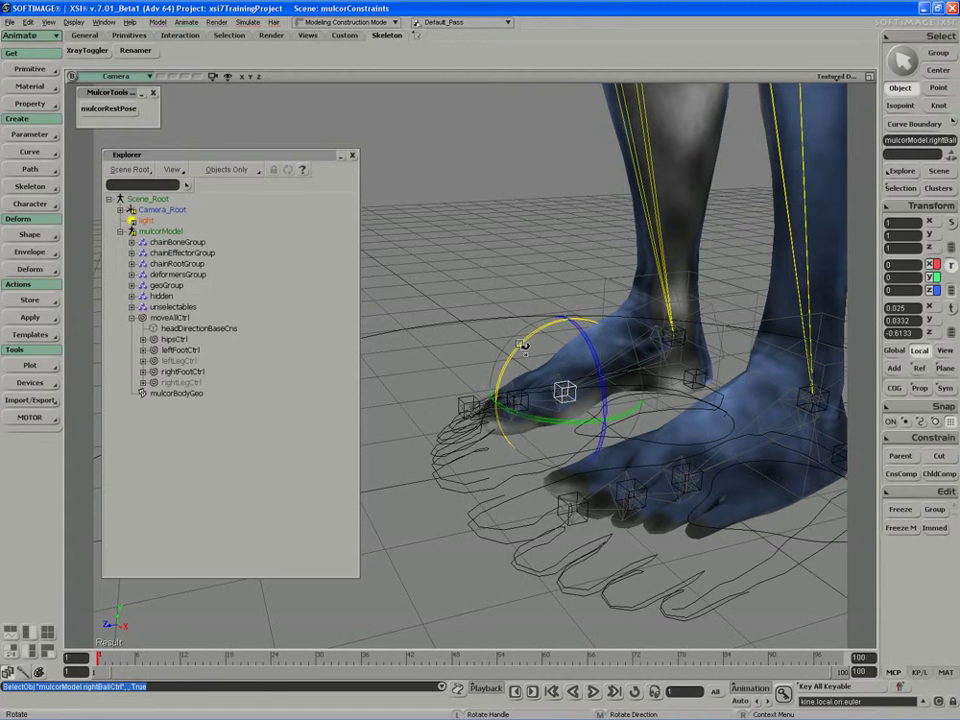
{"action": "left_click_drag", "start_coordinate": [523, 345], "coordinate": [497, 368]}
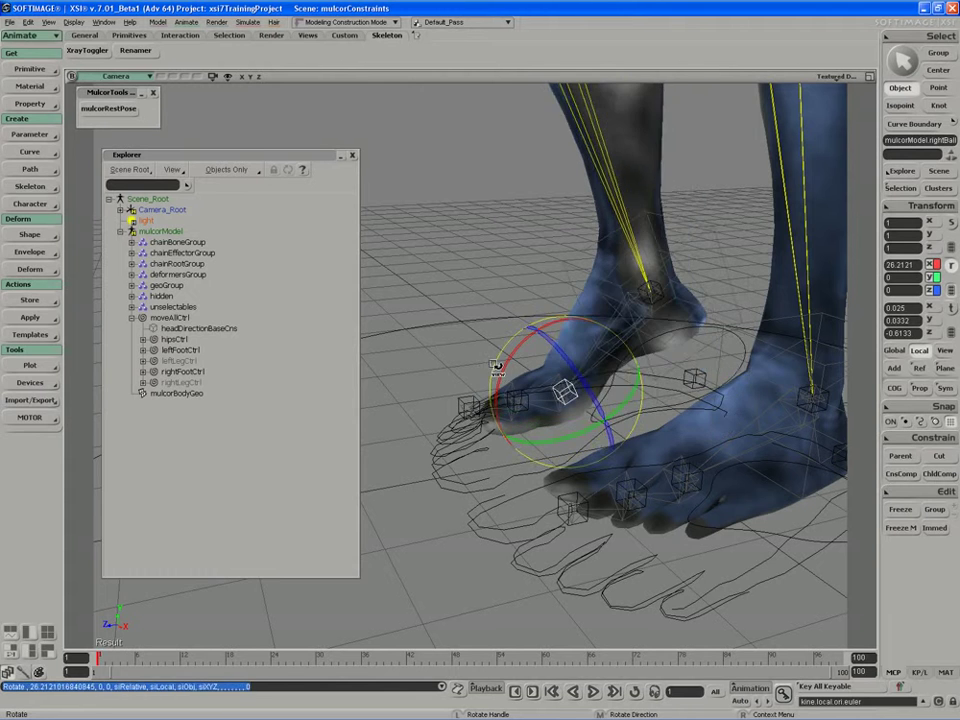
{"action": "key", "text": "ctrl+z"}
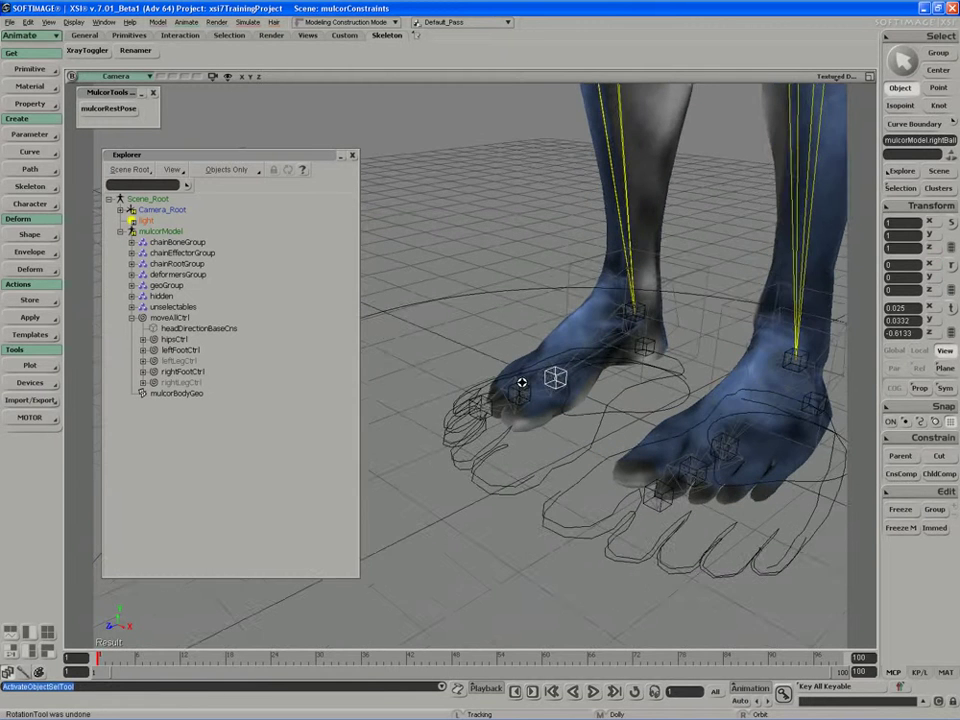
Select rightAnkleCtrl, test moving it and undo the move.
{"action": "left_click_drag", "start_coordinate": [521, 382], "coordinate": [501, 398]}
{"action": "left_click", "coordinate": [601, 343]}
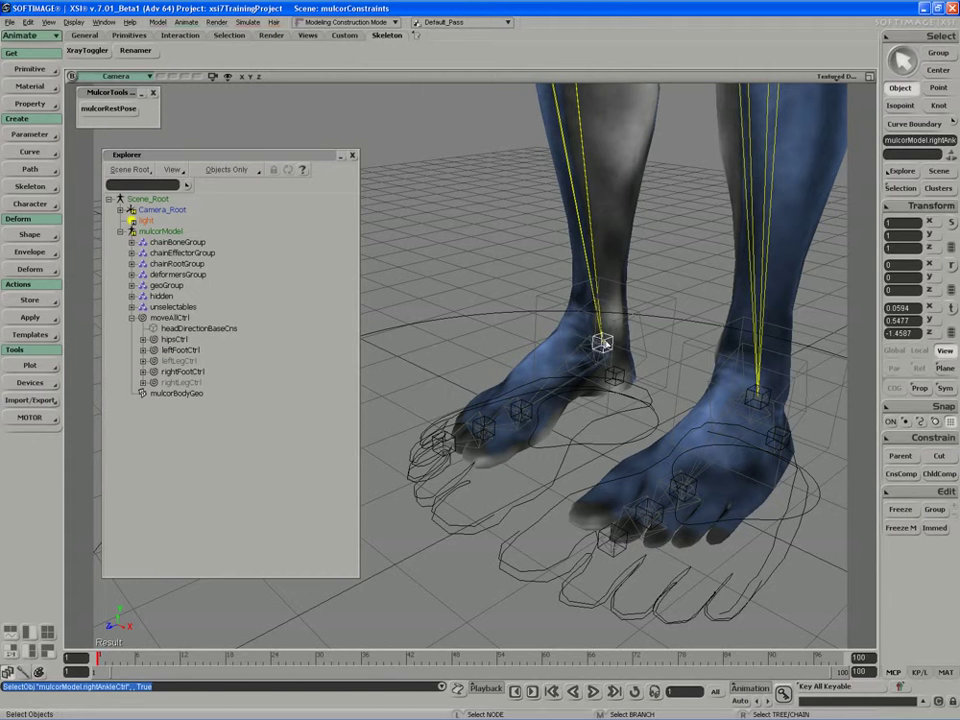
{"action": "key", "text": "v"}
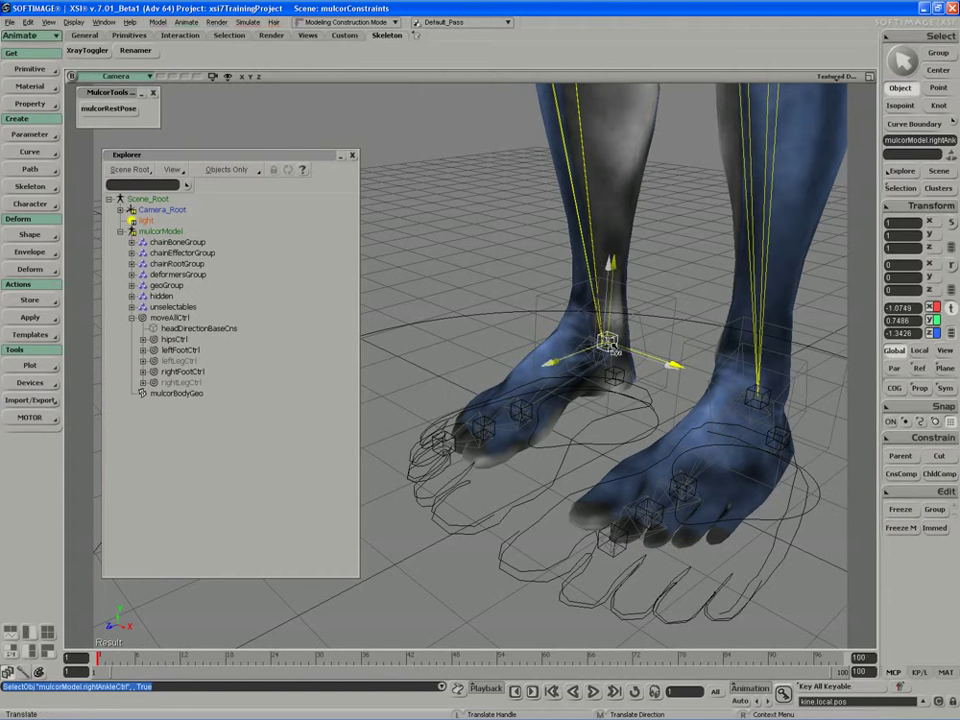
{"action": "key", "text": "ctrl+z"}
{"action": "mouse_move", "coordinate": [605, 345]}
{"action": "right_mouse_down"}
{"action": "mouse_move", "coordinate": [536, 326]}
{"action": "mouse_move", "coordinate": [564, 321]}
{"action": "right_mouse_up"}
{"action": "key", "text": "v"}
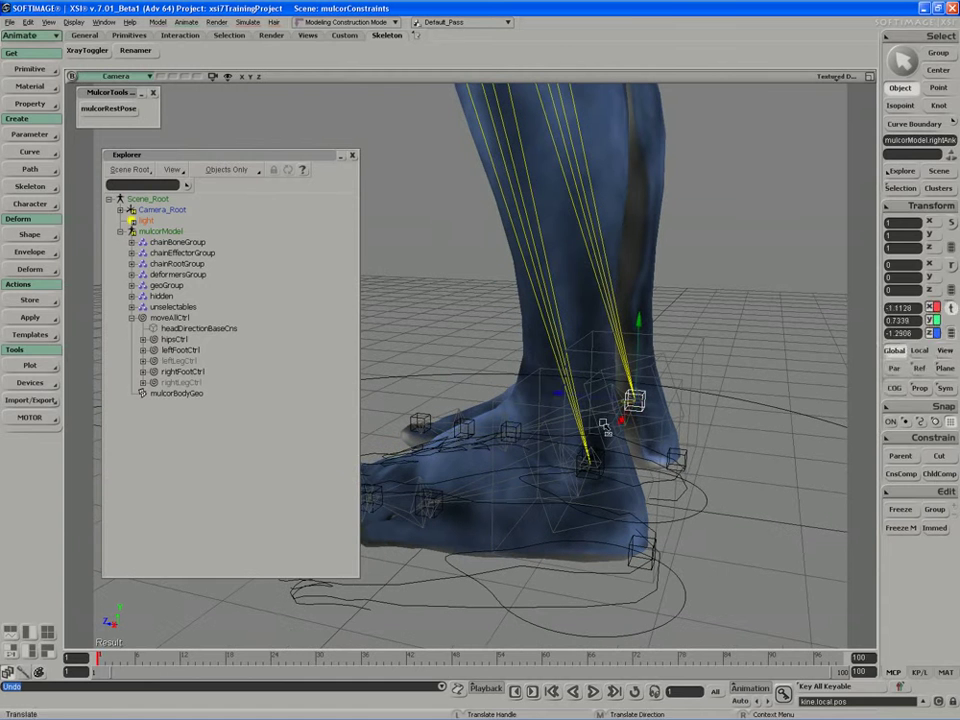
{"action": "key", "text": "space"}
Delete leftAnkleCtrl and rightAnkleCtrl, then orbit to a front view of both feet.
{"action": "left_click", "coordinate": [590, 462], "text": "shift"}
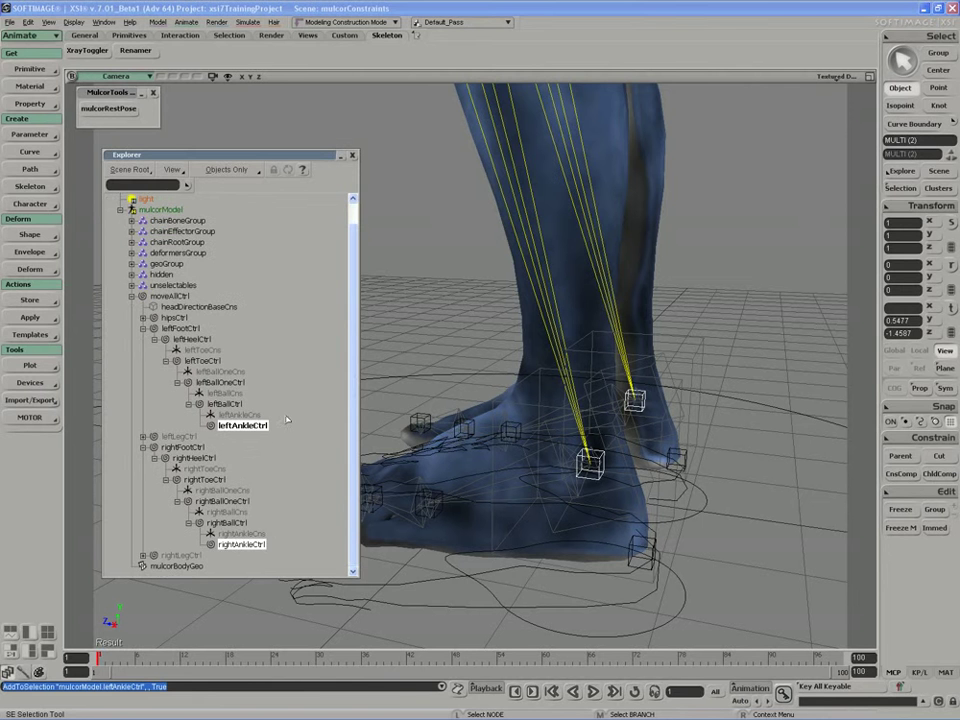
{"action": "key", "text": "Delete"}
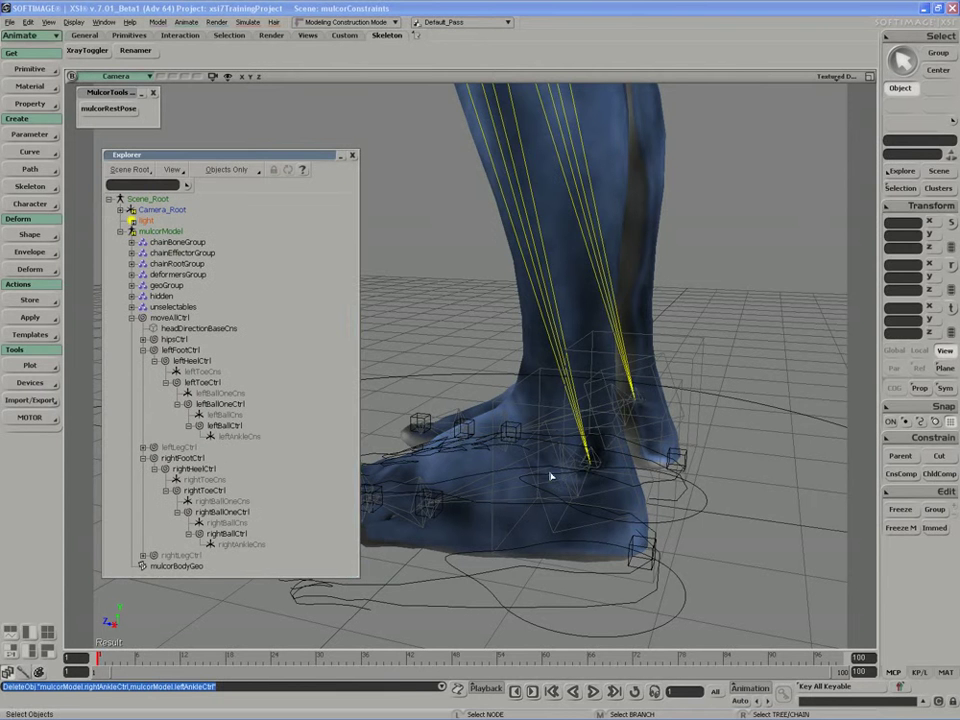
{"action": "key", "text": "s"}
{"action": "right_click_drag", "start_coordinate": [551, 476], "coordinate": [561, 437]}
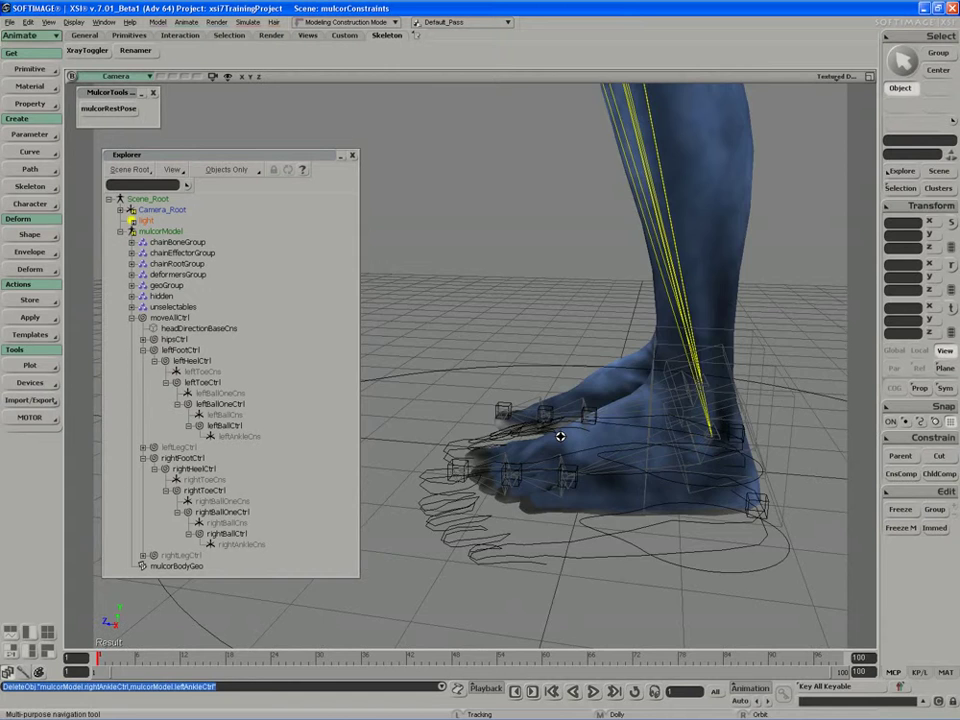
{"action": "key", "text": "space"}
{"action": "key", "text": "s"}
{"action": "mouse_move", "coordinate": [637, 449]}
{"action": "right_mouse_down"}
{"action": "mouse_move", "coordinate": [638, 422]}
{"action": "mouse_move", "coordinate": [666, 420]}
{"action": "mouse_move", "coordinate": [606, 411]}
{"action": "mouse_move", "coordinate": [615, 407]}
{"action": "mouse_move", "coordinate": [619, 424]}
{"action": "mouse_move", "coordinate": [486, 410]}
{"action": "mouse_move", "coordinate": [489, 422]}
{"action": "mouse_move", "coordinate": [524, 428]}
{"action": "right_mouse_up"}
Select rightFootCtrl and leftFootCtrl and zoom closer to the legs.
{"action": "left_click", "coordinate": [523, 467]}
{"action": "left_click", "coordinate": [620, 405], "text": "shift"}
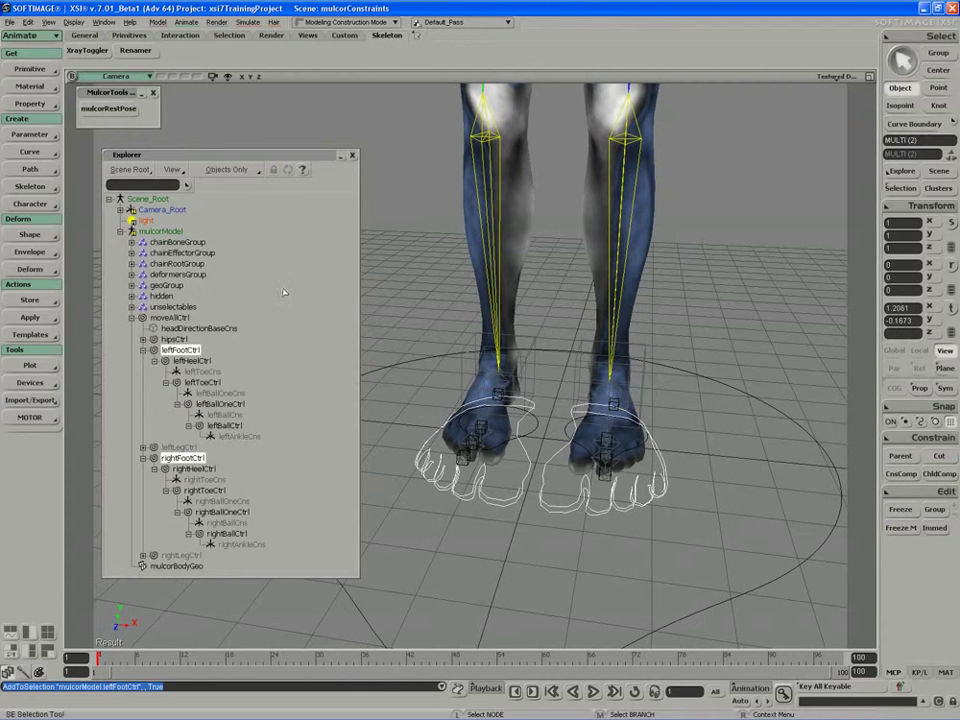
{"action": "left_click_drag", "start_coordinate": [641, 387], "coordinate": [486, 475], "text": "shift"}
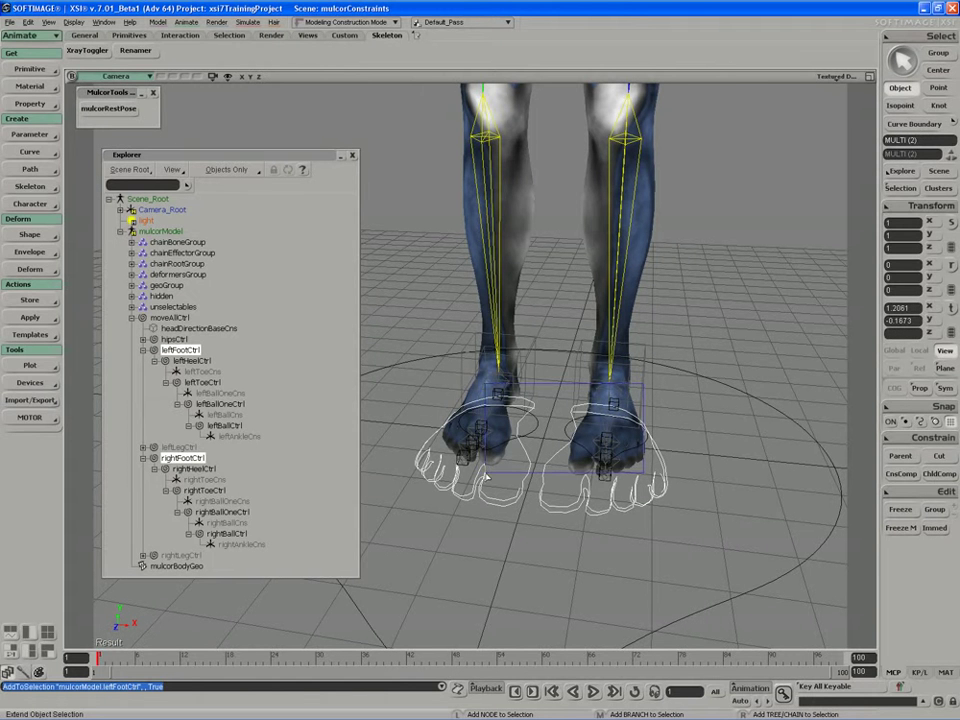
{"action": "key", "text": "s"}
{"action": "right_click_drag", "start_coordinate": [586, 428], "coordinate": [590, 410]}
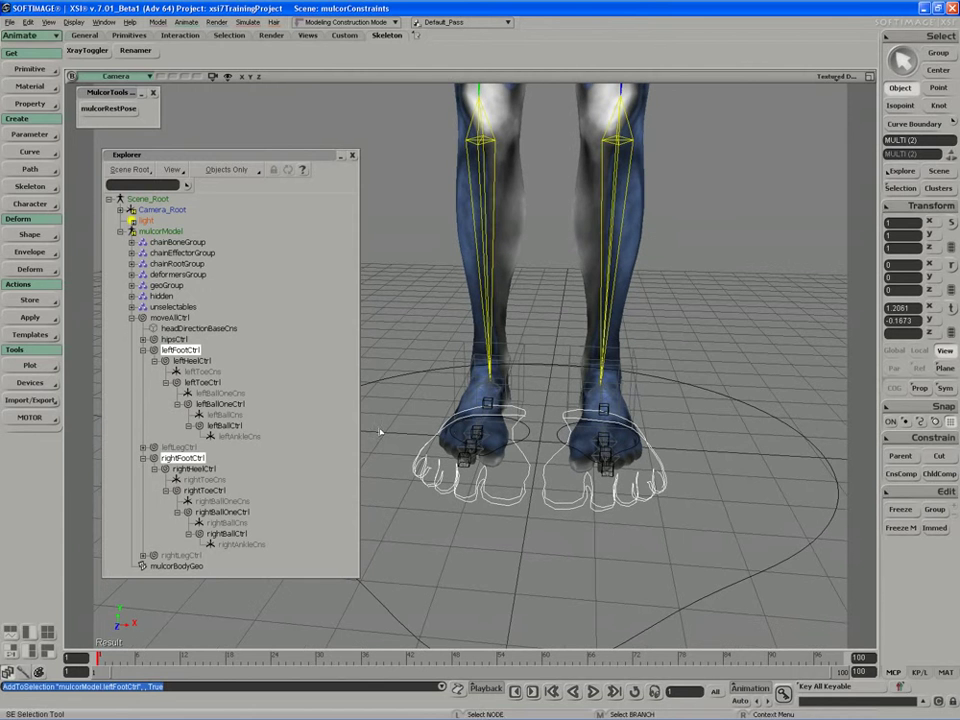
Remove sclx, scly and sclz from their keyable parameters.
{"action": "left_click", "coordinate": [48, 20]}
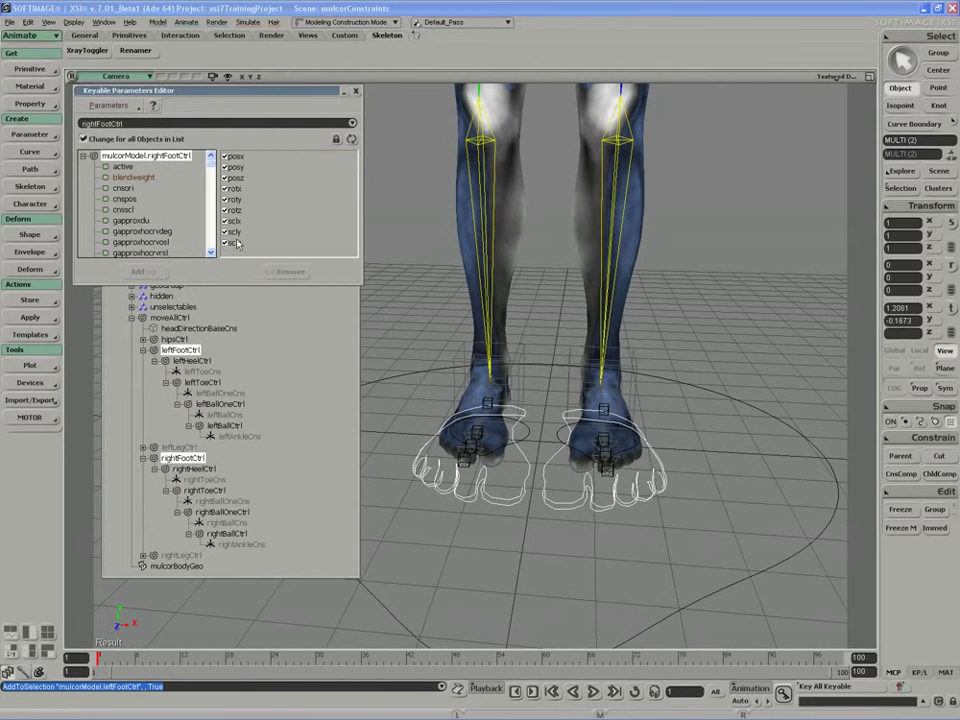
{"action": "left_click_drag", "start_coordinate": [233, 242], "coordinate": [233, 229]}
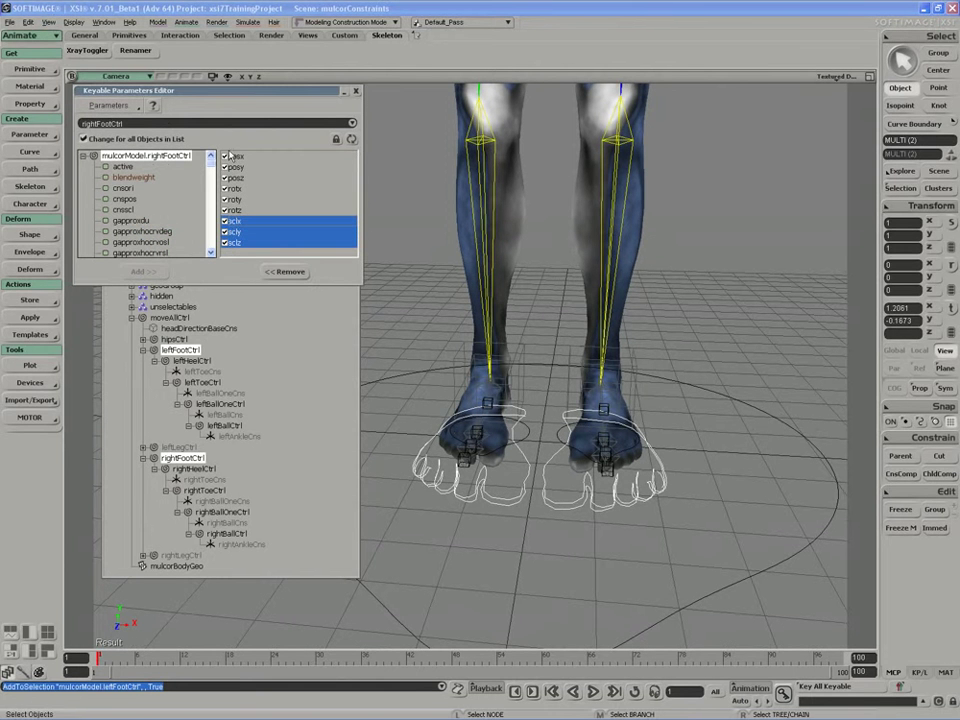
{"action": "left_click", "coordinate": [265, 273]}
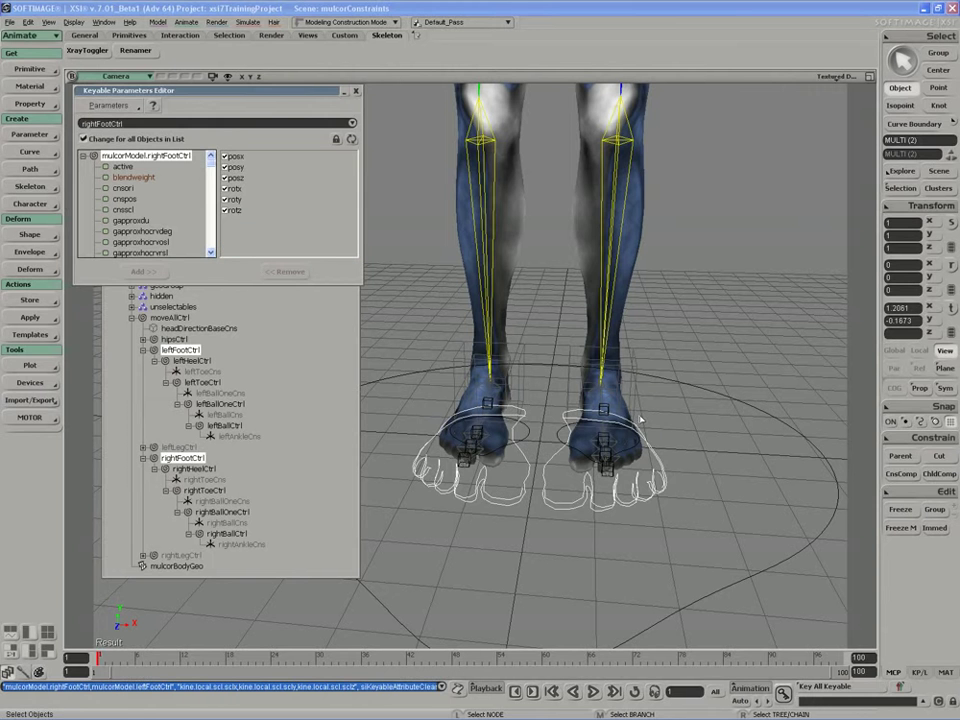
{"action": "left_click_drag", "start_coordinate": [638, 418], "coordinate": [383, 491], "text": "shift"}
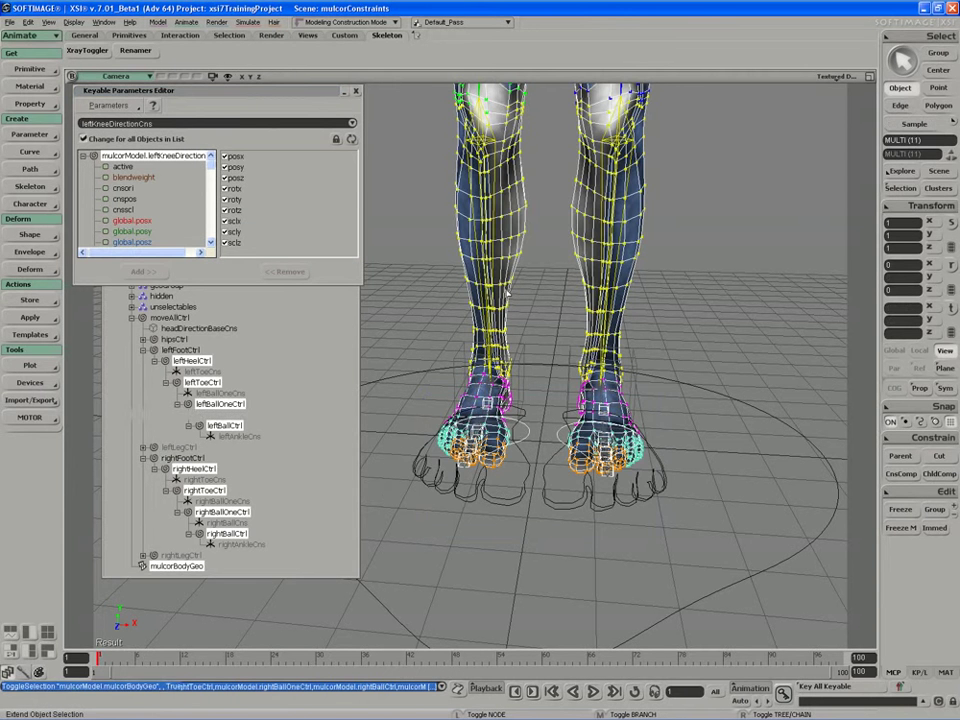
Drop the body mesh from the selection and make sclx, scly, sclz non-keyable.
{"action": "left_click", "coordinate": [540, 330], "text": "ctrl"}
{"action": "left_click", "coordinate": [528, 444], "text": "ctrl"}
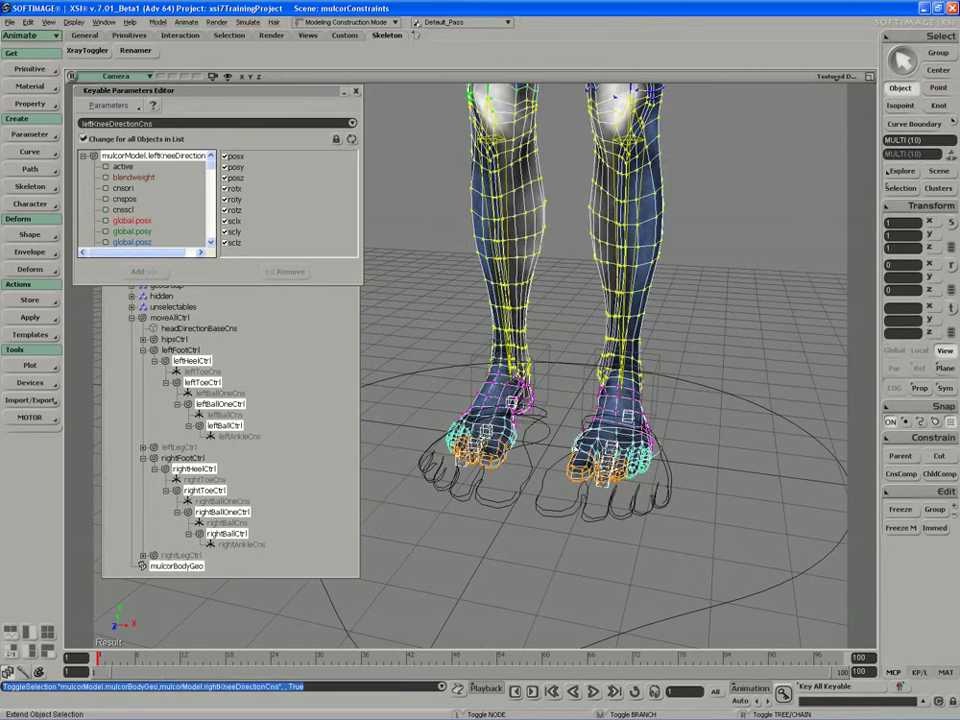
{"action": "left_click", "coordinate": [528, 444], "text": "ctrl"}
{"action": "right_click_drag", "start_coordinate": [528, 444], "coordinate": [470, 440]}
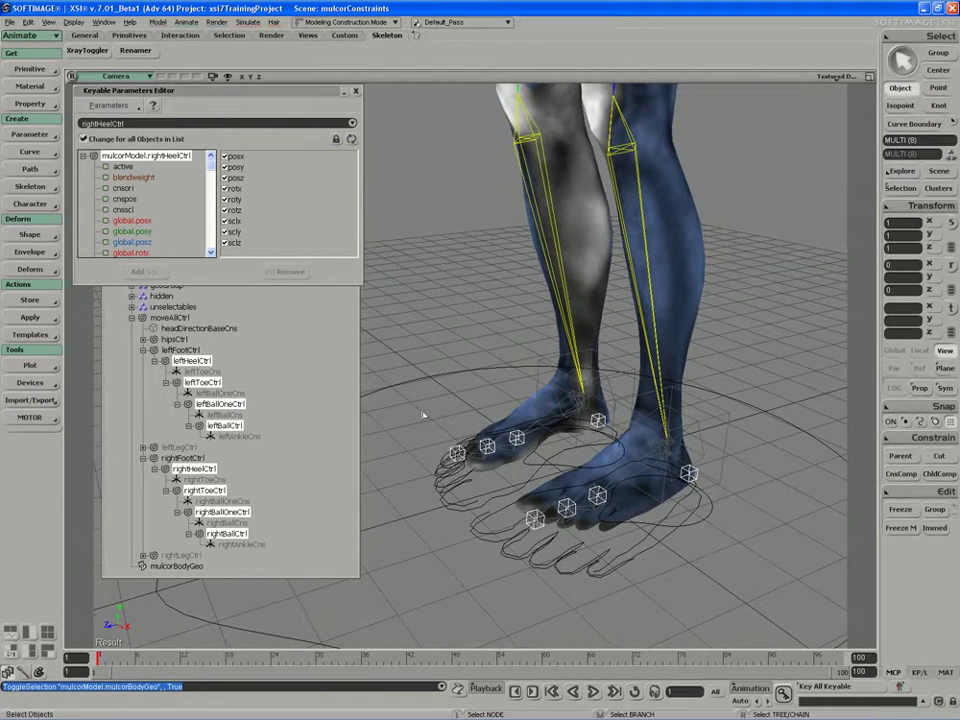
{"action": "left_click_drag", "start_coordinate": [236, 246], "coordinate": [236, 221]}
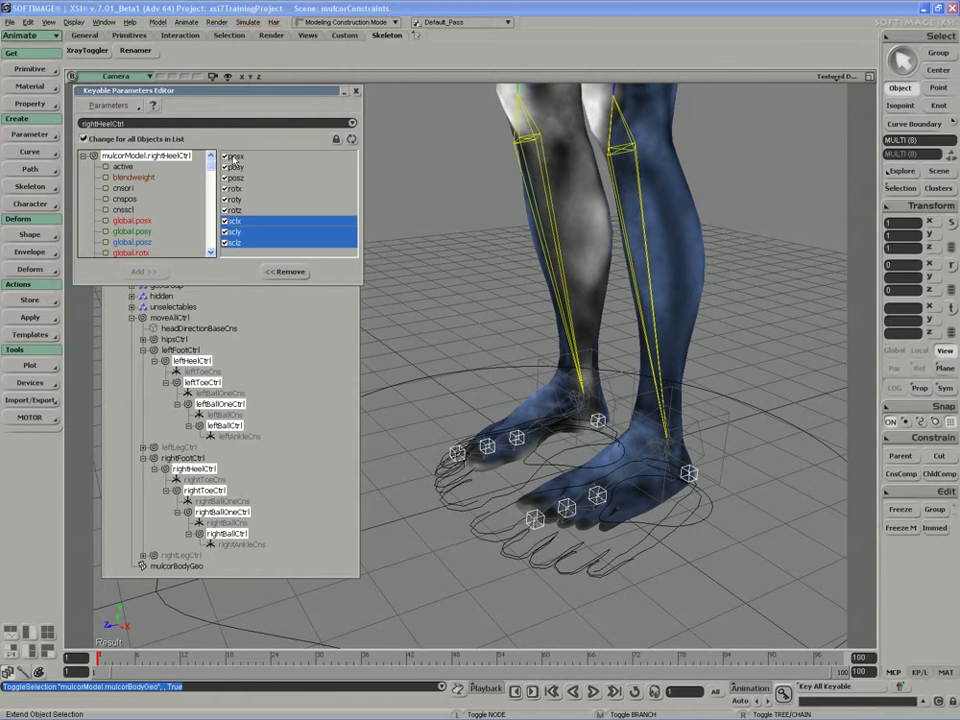
{"action": "left_click", "coordinate": [285, 271]}
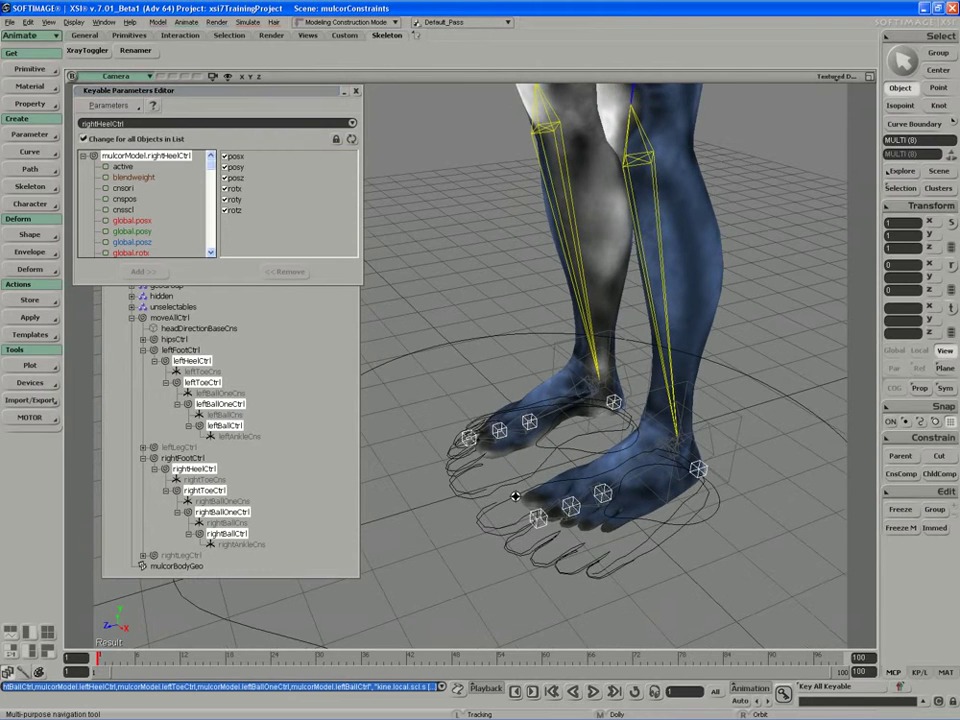
Test-move rightBallOneCtrl, undo the move, and reframe the view over the feet.
{"action": "left_click", "coordinate": [503, 438]}
{"action": "key", "text": "c"}
{"action": "key", "text": "v"}
{"action": "left_click", "coordinate": [521, 460]}
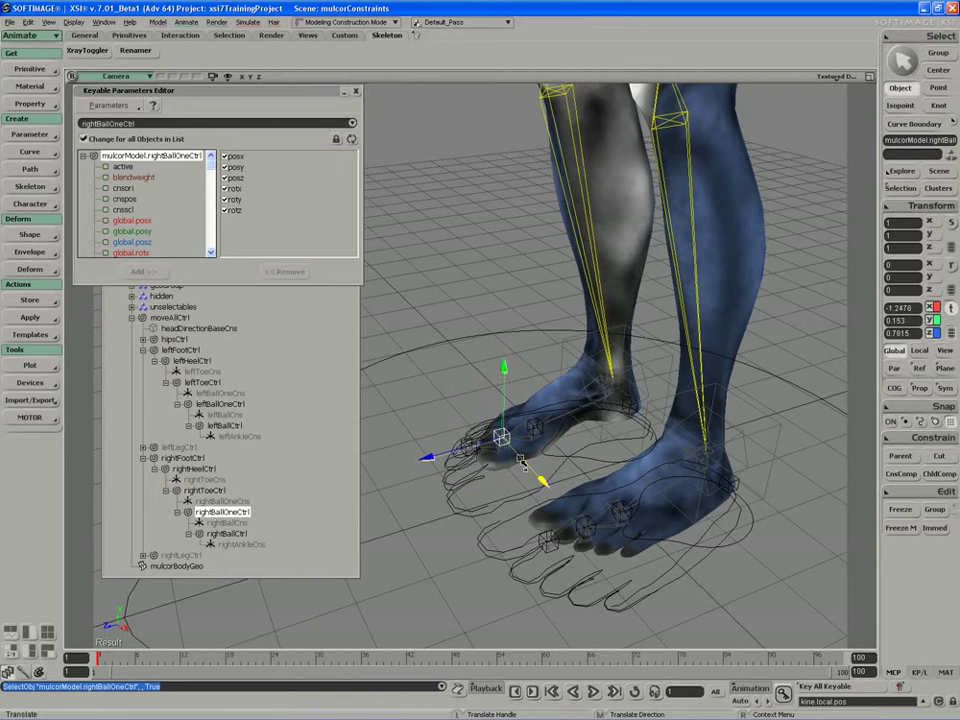
{"action": "key", "text": "ctrl+z"}
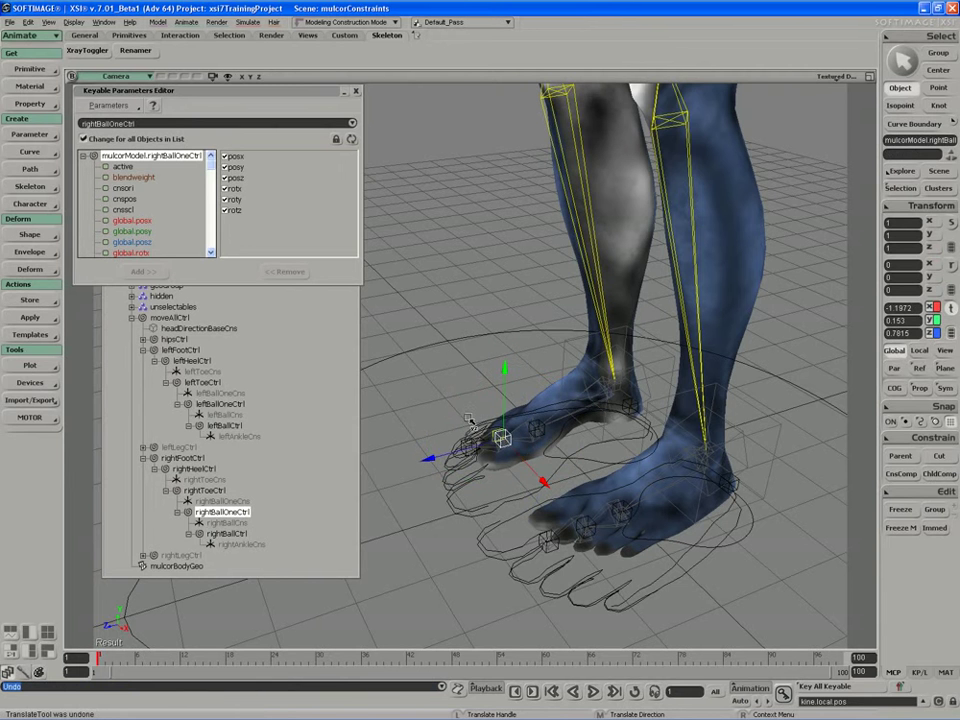
{"action": "key", "text": "s"}
{"action": "right_click_drag", "start_coordinate": [499, 441], "coordinate": [455, 456]}
{"action": "scroll", "coordinate": [455, 456], "scroll_direction": "up", "scroll_amount": 3}
{"action": "left_click", "coordinate": [450, 476]}
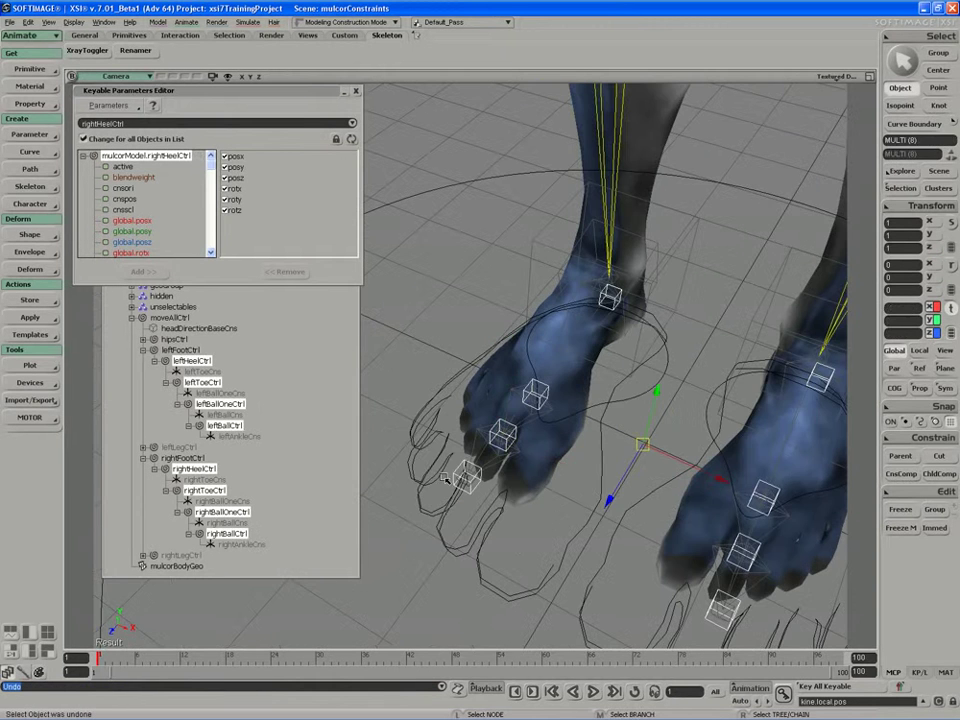
{"action": "right_click_drag", "start_coordinate": [408, 352], "coordinate": [380, 320]}
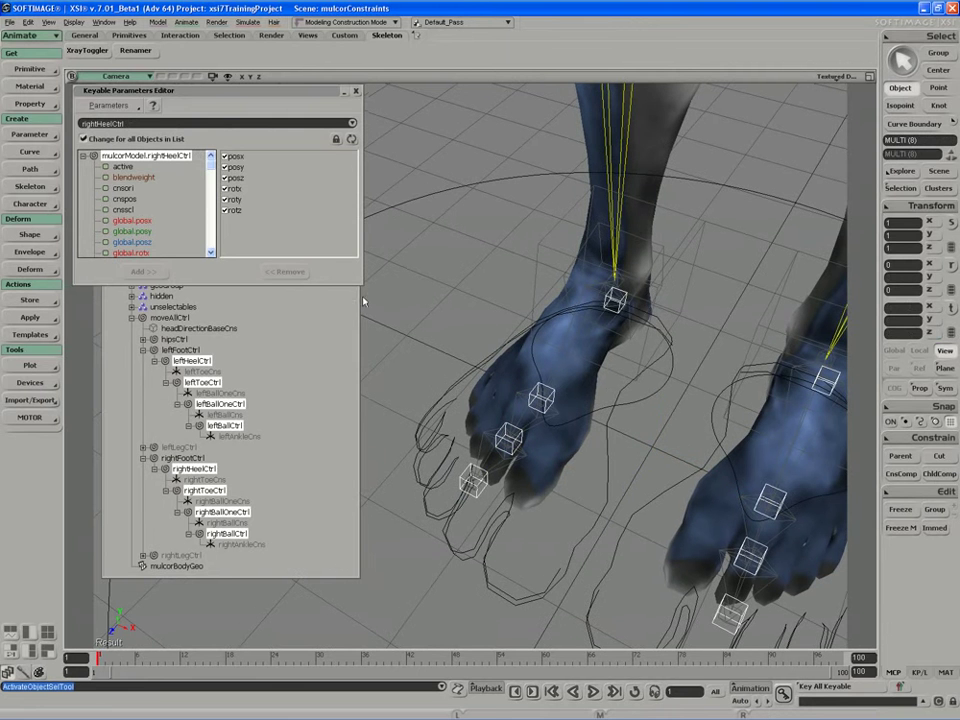
Select mulcorBodyGeo and set geoGroup's Selectability to 'Do not allow selecting members'.
{"action": "left_click", "coordinate": [355, 91]}
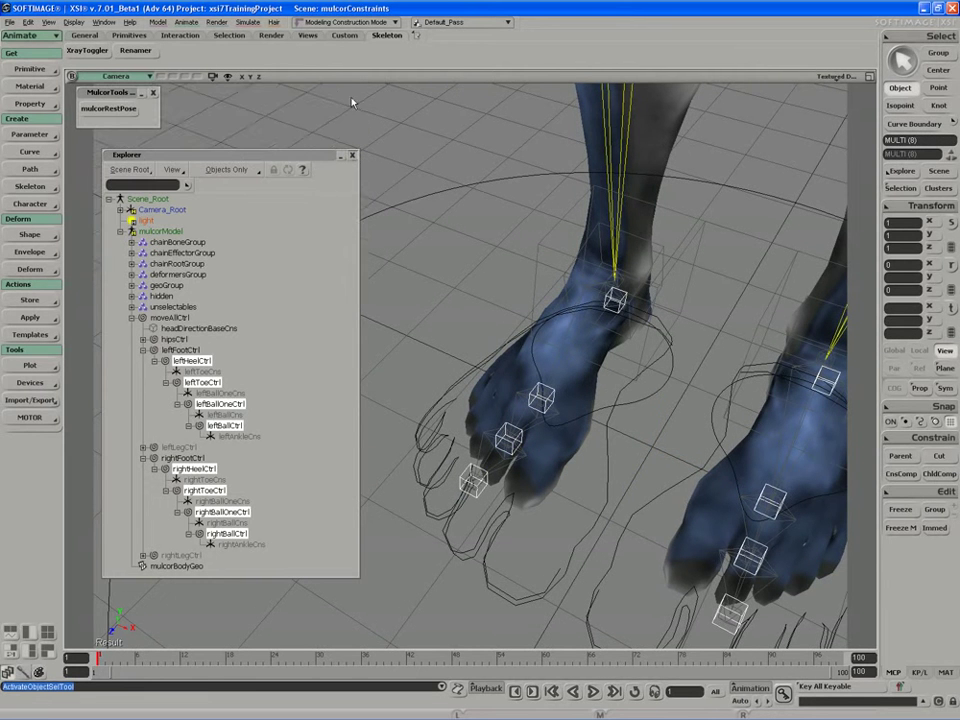
{"action": "key", "text": "s"}
{"action": "mouse_move", "coordinate": [429, 420]}
{"action": "right_mouse_down"}
{"action": "mouse_move", "coordinate": [427, 482]}
{"action": "mouse_move", "coordinate": [546, 343]}
{"action": "right_mouse_up"}
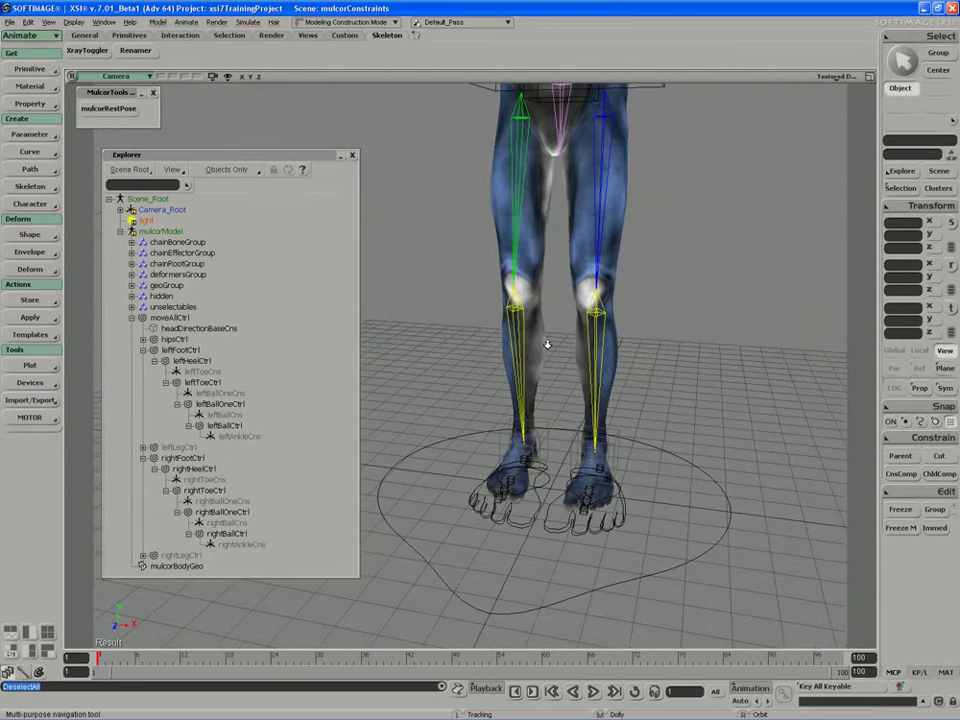
{"action": "scroll", "coordinate": [527, 467], "scroll_direction": "down", "scroll_amount": 5}
{"action": "scroll", "coordinate": [574, 422], "scroll_direction": "down", "scroll_amount": 3}
{"action": "key", "text": "space"}
{"action": "left_click", "coordinate": [588, 449]}
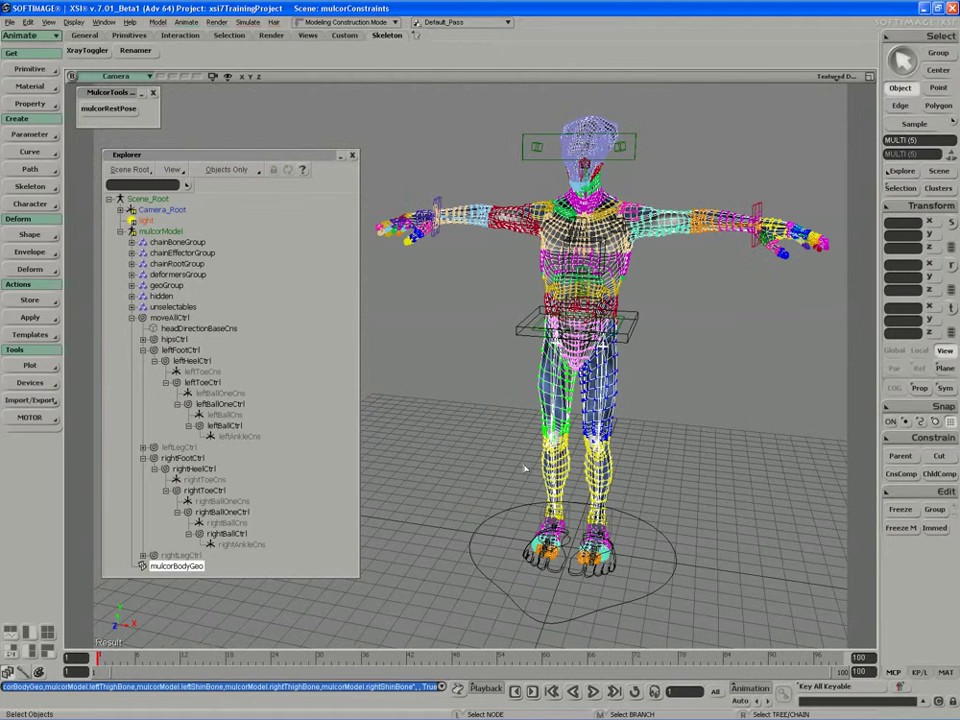
{"action": "left_click", "coordinate": [143, 285]}
{"action": "left_click", "coordinate": [220, 197]}
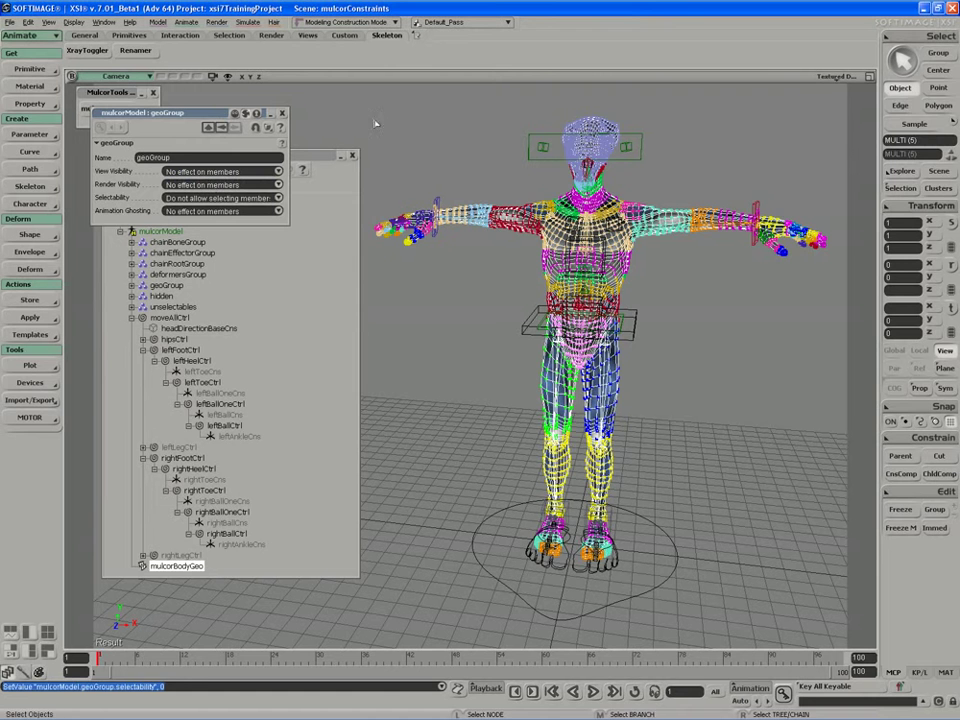
Select the thigh and shin bones of both legs.
{"action": "left_click", "coordinate": [566, 424]}
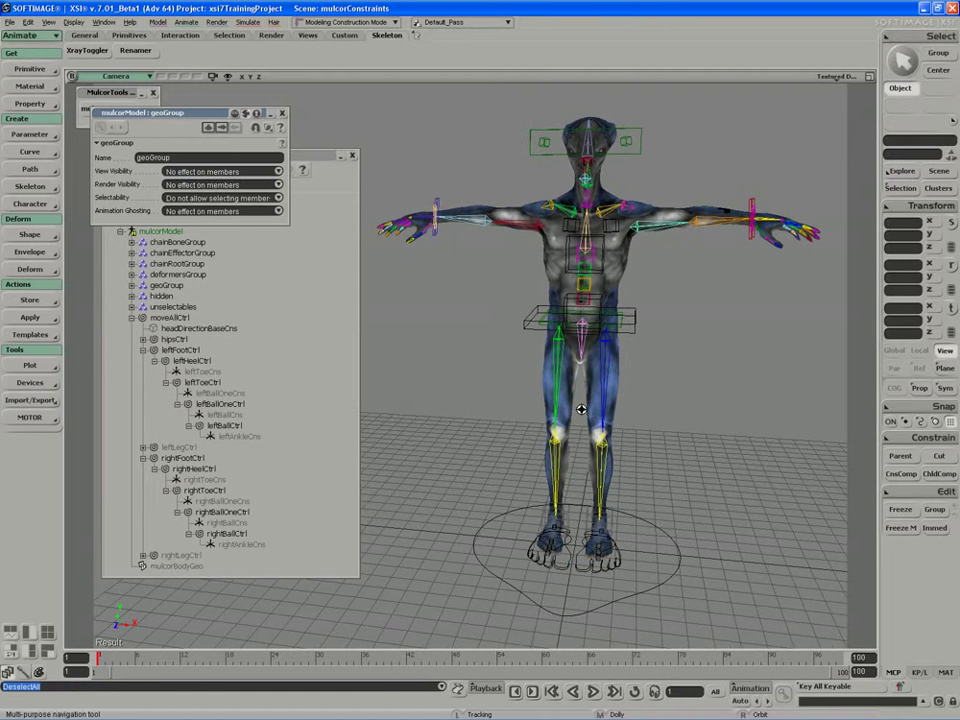
{"action": "left_click_drag", "start_coordinate": [510, 330], "coordinate": [630, 560]}
{"action": "right_click_drag", "start_coordinate": [566, 424], "coordinate": [530, 452]}
Add the four selected leg bones to the unselectables group with Add to Group.
{"action": "key", "text": "r"}
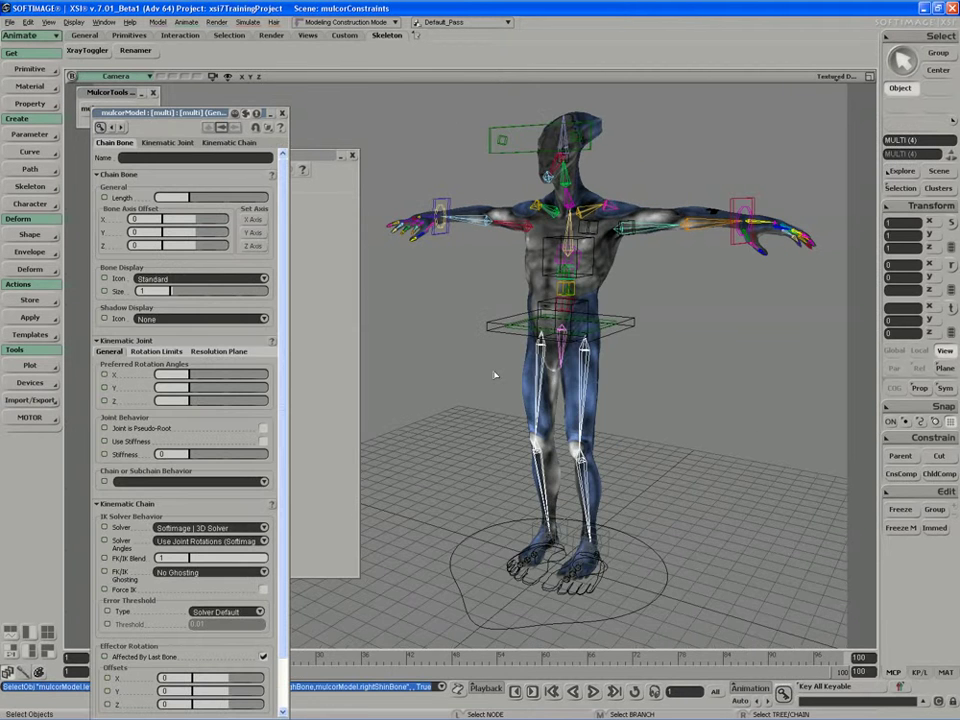
{"action": "left_click", "coordinate": [282, 113]}
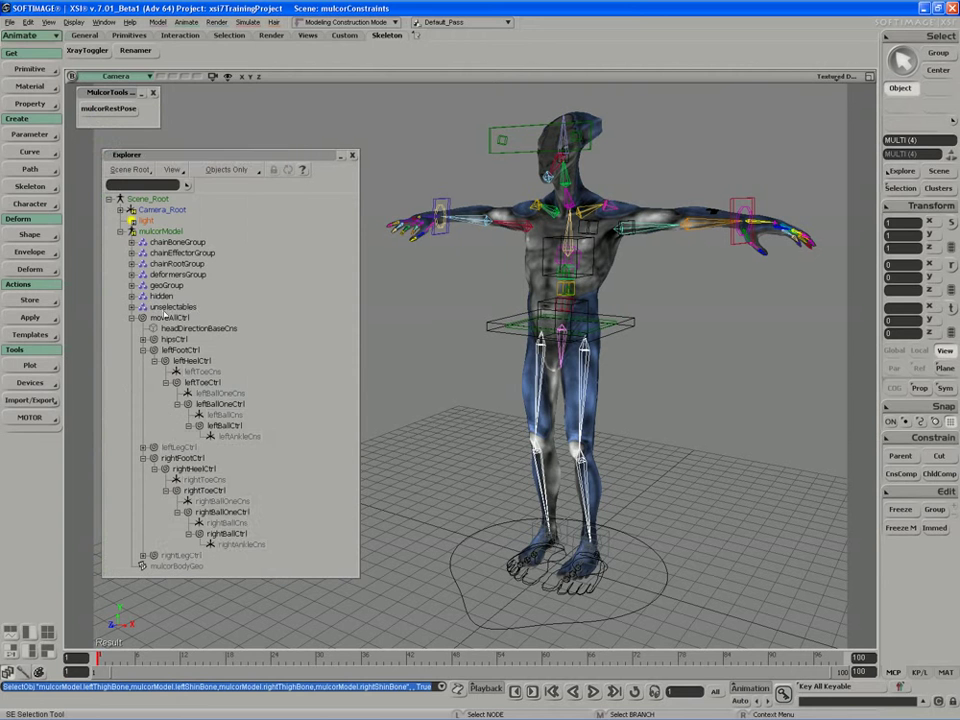
{"action": "left_click", "coordinate": [163, 307]}
{"action": "left_click_drag", "start_coordinate": [553, 420], "coordinate": [454, 467]}
{"action": "right_click", "coordinate": [140, 307]}
{"action": "left_click", "coordinate": [192, 383]}
Reframe the character front-on and rectangle-select all 82 rig controls.
{"action": "left_click", "coordinate": [467, 399]}
{"action": "key", "text": "s"}
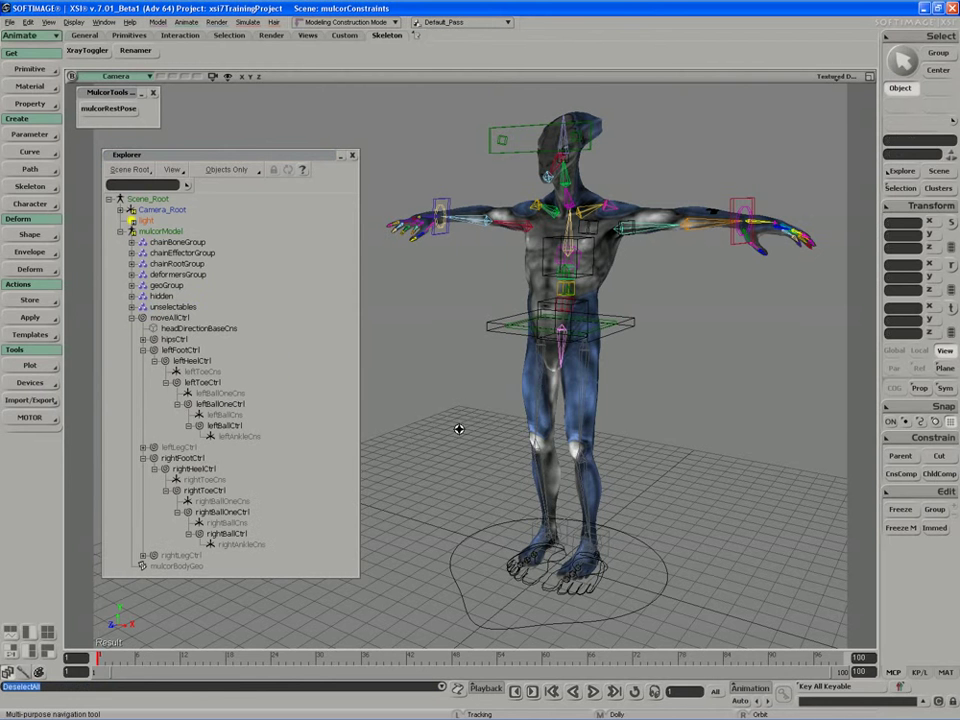
{"action": "mouse_move", "coordinate": [461, 429]}
{"action": "right_mouse_down"}
{"action": "mouse_move", "coordinate": [476, 429]}
{"action": "mouse_move", "coordinate": [466, 420]}
{"action": "right_mouse_up"}
{"action": "mouse_move", "coordinate": [492, 435]}
{"action": "middle_mouse_down"}
{"action": "mouse_move", "coordinate": [480, 392]}
{"action": "mouse_move", "coordinate": [422, 418]}
{"action": "middle_mouse_up"}
{"action": "left_click_drag", "start_coordinate": [862, 157], "coordinate": [428, 567]}
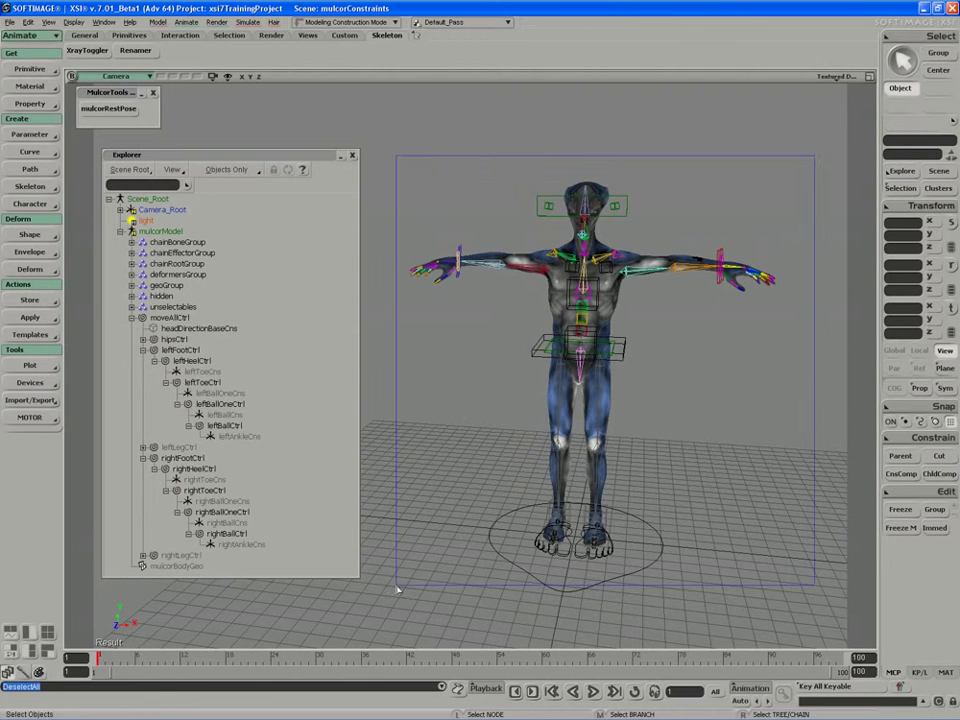
Store the selected controls' current keyable parameter values as an action named 'restPose'.
{"action": "key", "text": "s"}
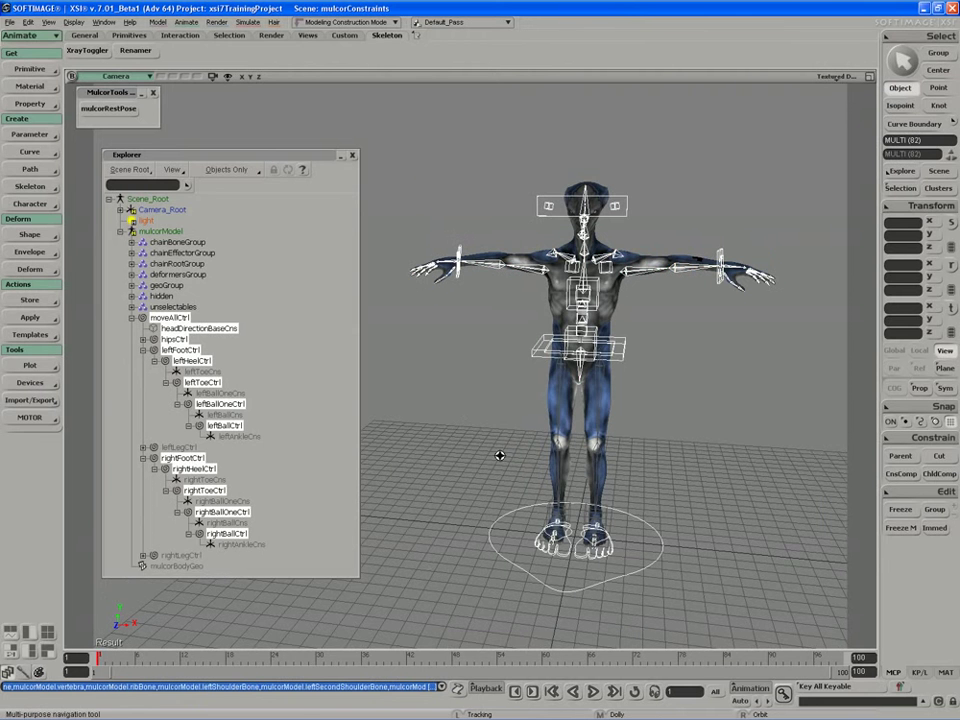
{"action": "mouse_move", "coordinate": [499, 452]}
{"action": "right_mouse_down"}
{"action": "mouse_move", "coordinate": [464, 455]}
{"action": "mouse_move", "coordinate": [516, 457]}
{"action": "right_mouse_up"}
{"action": "left_click", "coordinate": [35, 300]}
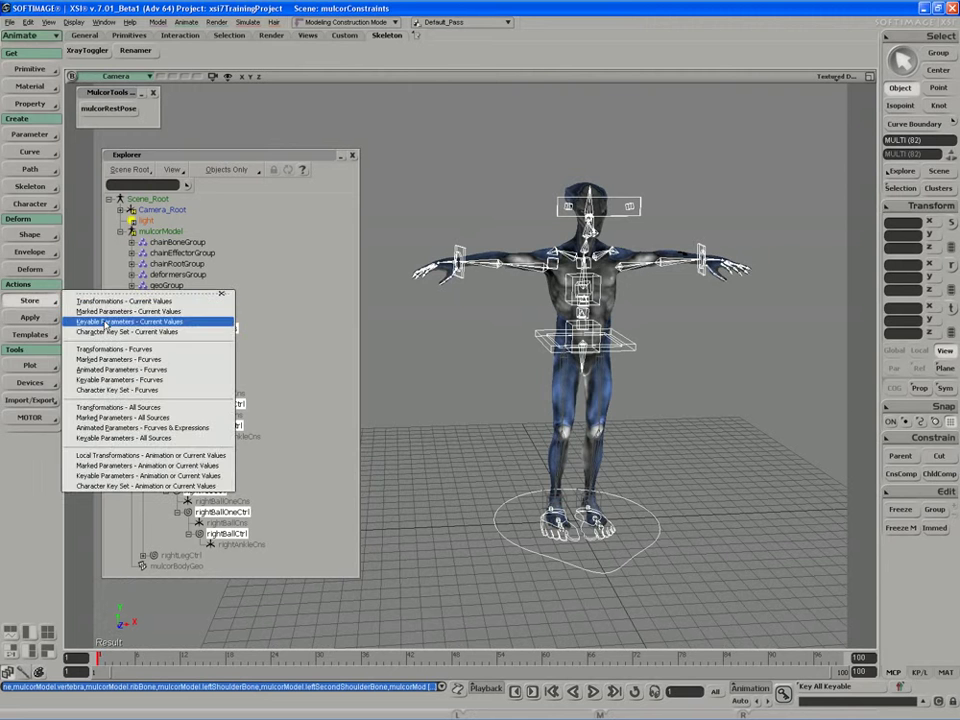
{"action": "left_click", "coordinate": [247, 318]}
{"action": "left_click", "coordinate": [470, 295]}
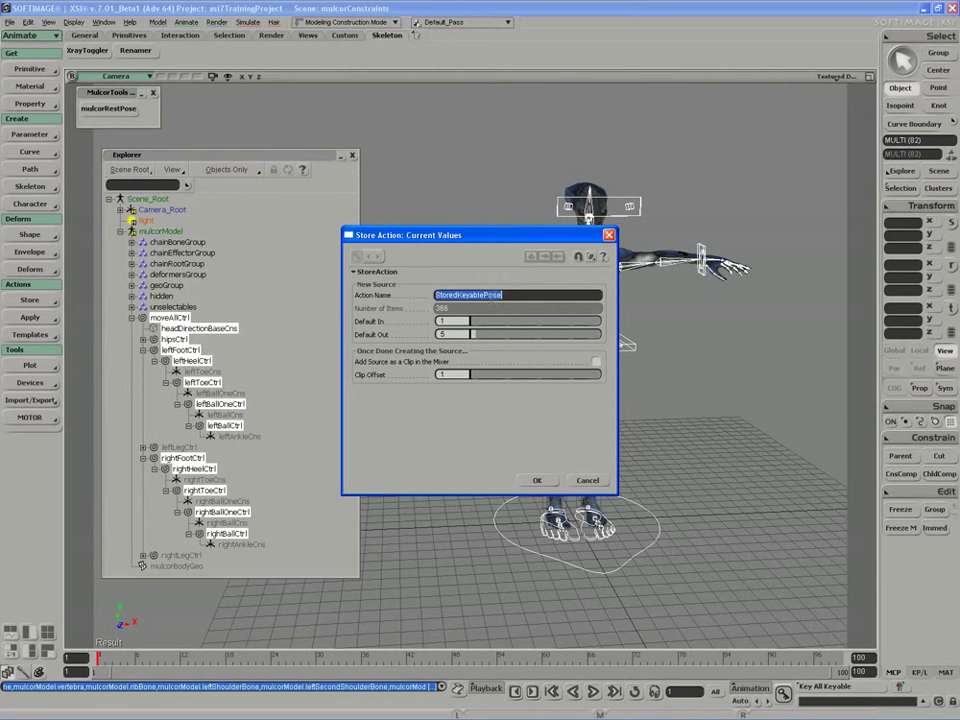
{"action": "type", "text": "restPose"}
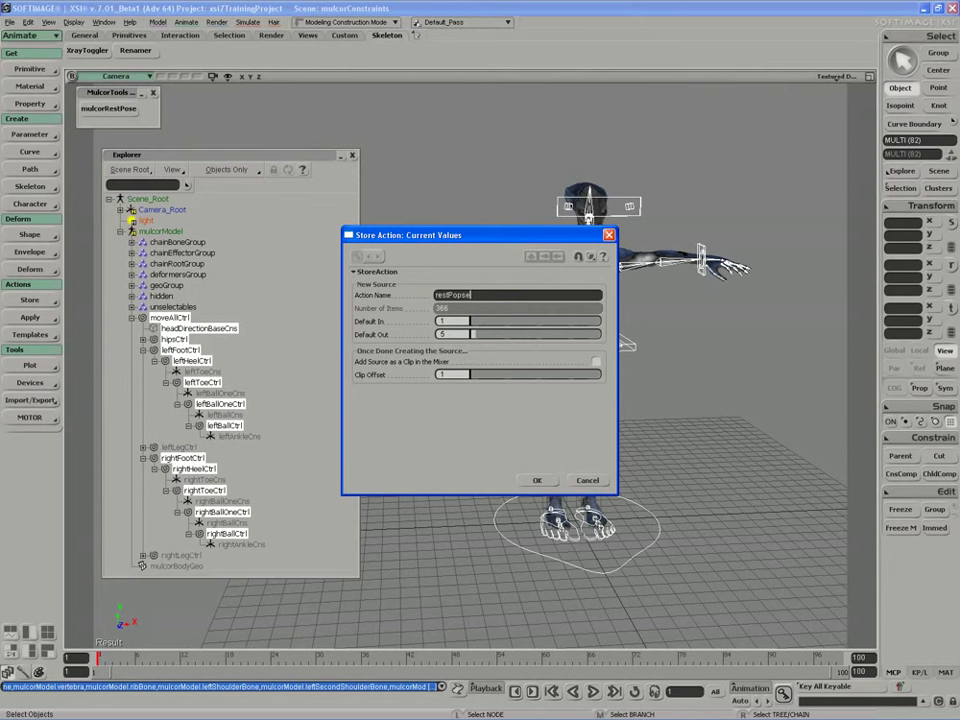
{"action": "key", "text": "Return"}
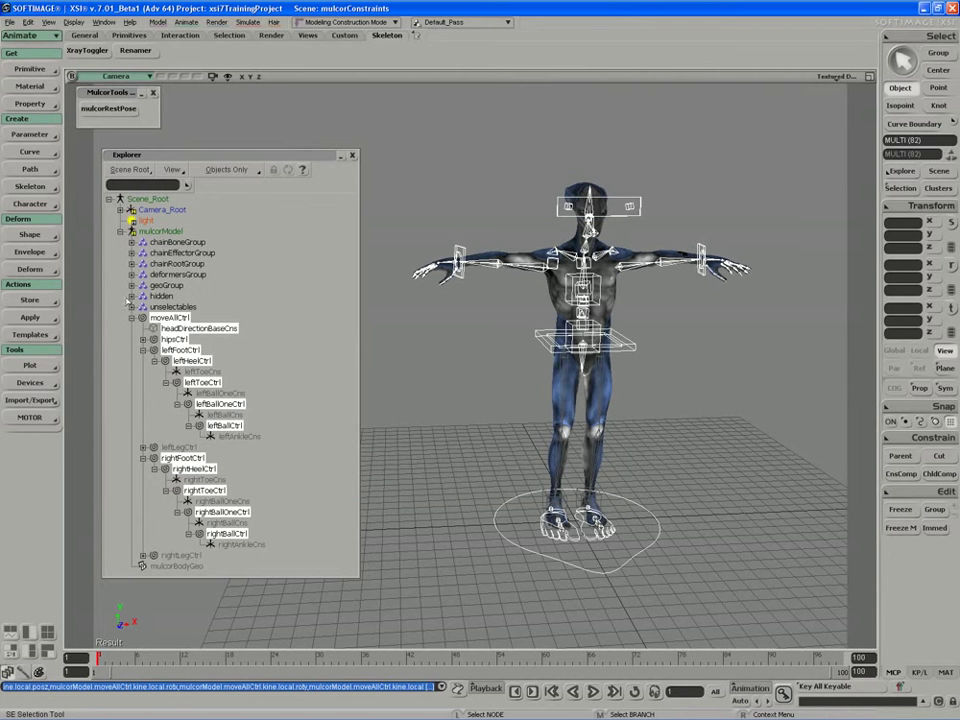
{"action": "mouse_move", "coordinate": [427, 395]}
{"action": "middle_mouse_down"}
{"action": "mouse_move", "coordinate": [478, 386]}
{"action": "mouse_move", "coordinate": [429, 420]}
{"action": "mouse_move", "coordinate": [114, 285]}
{"action": "middle_mouse_up"}
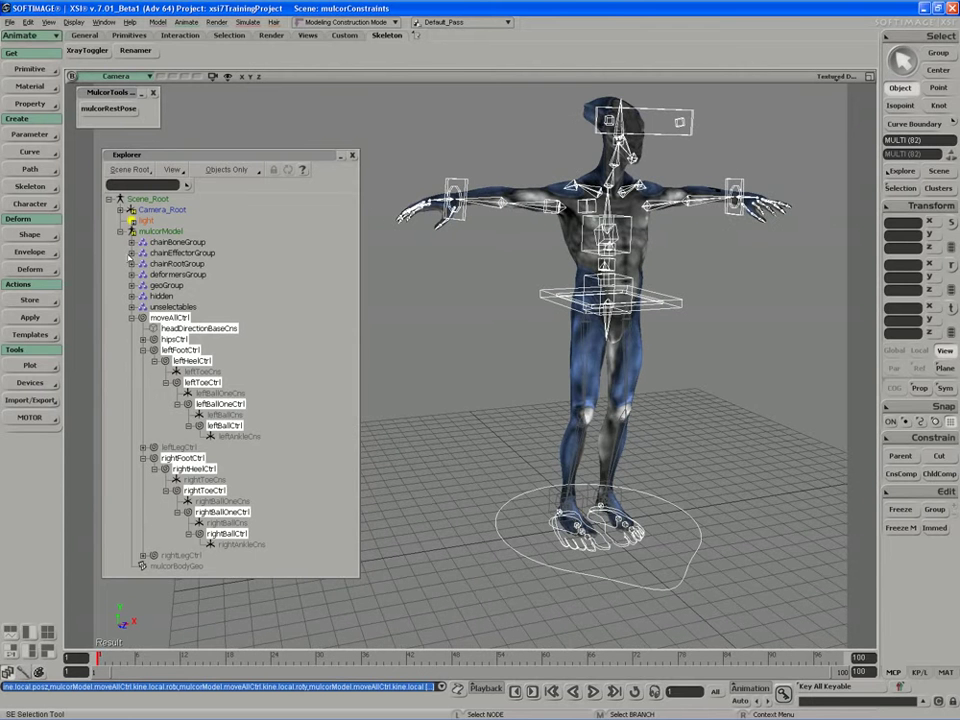
Filter the Explorer to mixers, expand Sources > Animation, and delete the restPoseOld clip.
{"action": "left_click", "coordinate": [228, 169]}
{"action": "left_click", "coordinate": [226, 254]}
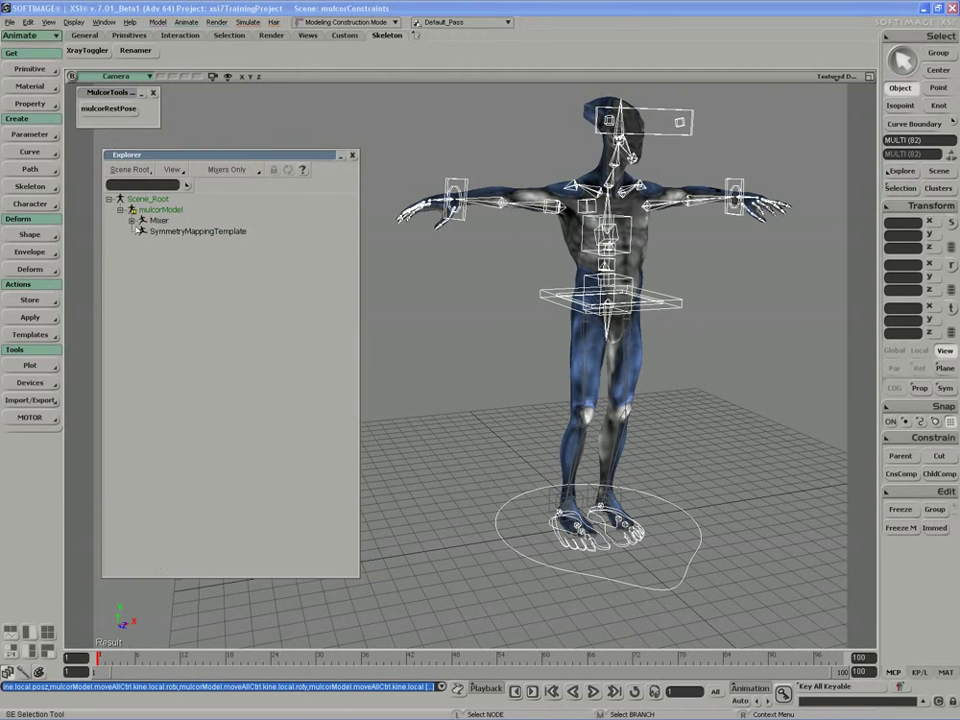
{"action": "left_click", "coordinate": [131, 220]}
{"action": "left_click", "coordinate": [154, 243]}
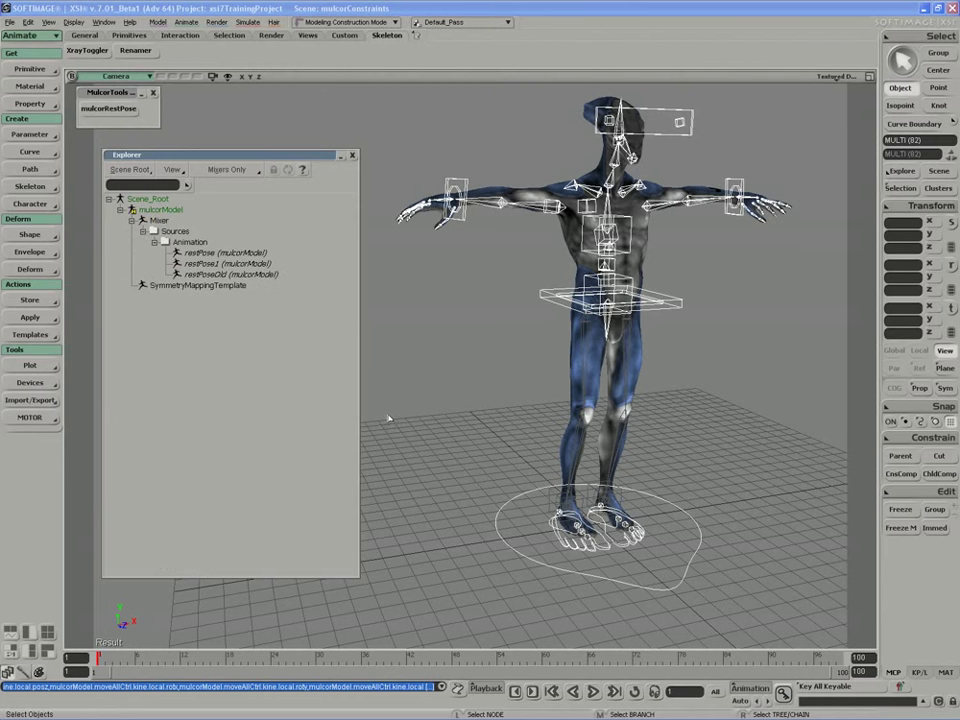
{"action": "key", "text": "s"}
{"action": "right_click_drag", "start_coordinate": [584, 492], "coordinate": [449, 535]}
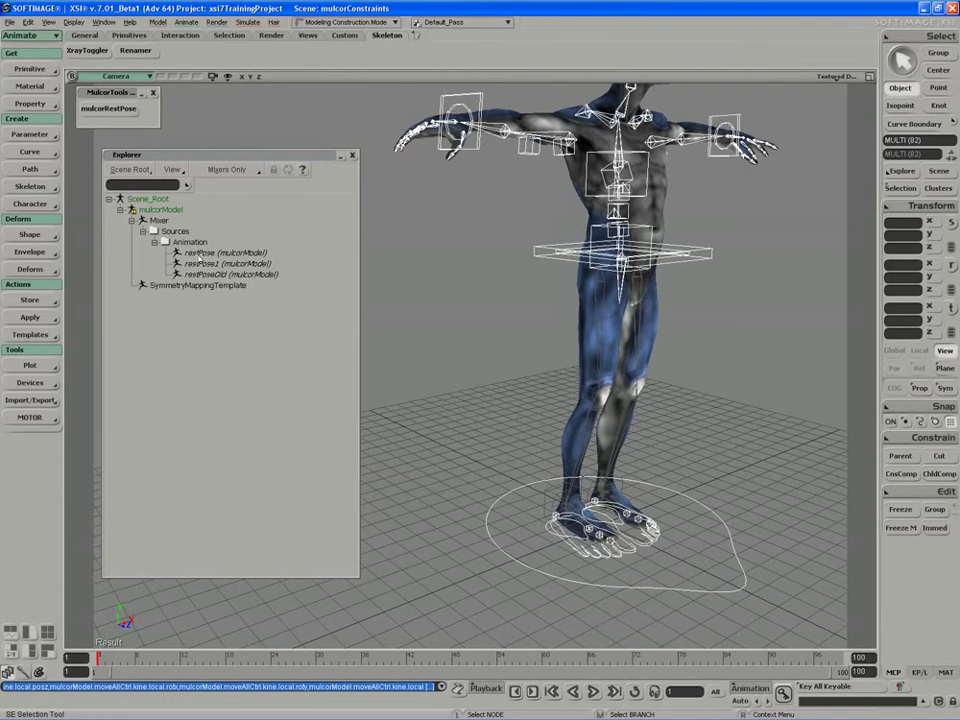
{"action": "left_click", "coordinate": [205, 253]}
{"action": "left_click", "coordinate": [202, 276]}
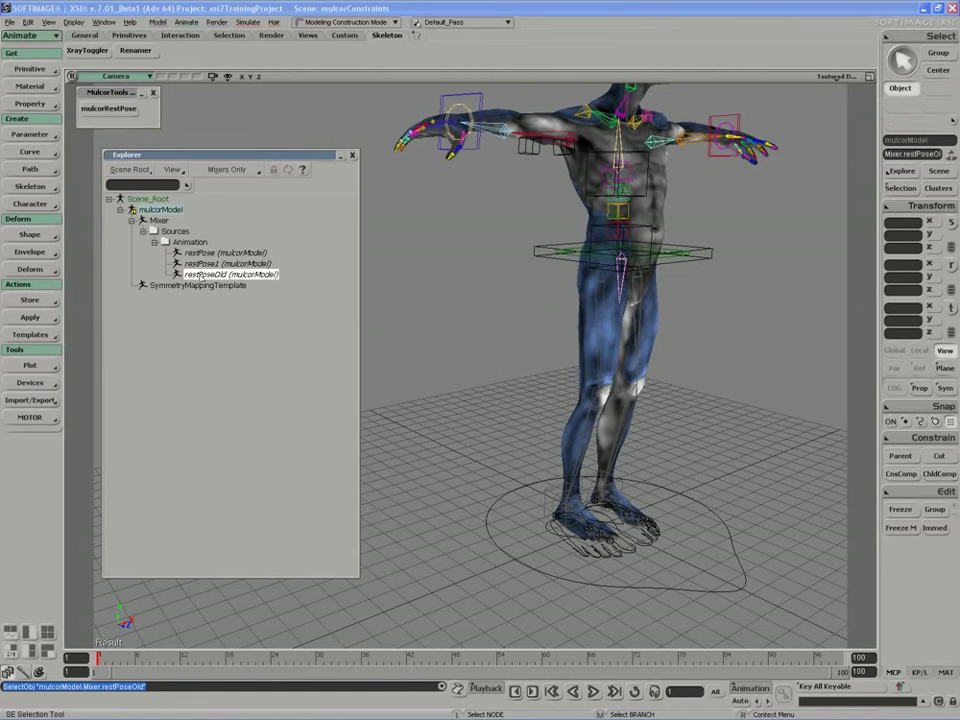
{"action": "key", "text": "Delete"}
Rename the old restPose action to 'restPoseSimpleIK'.
{"action": "left_click", "coordinate": [201, 263]}
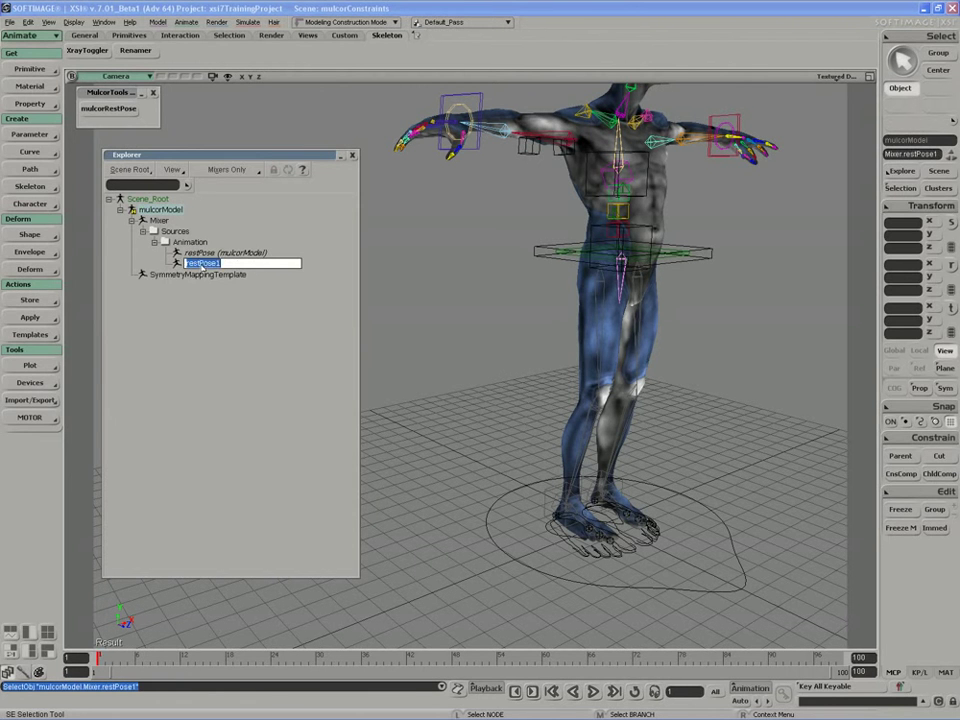
{"action": "type", "text": "restPoseO"}
{"action": "key", "text": "BackSpace"}
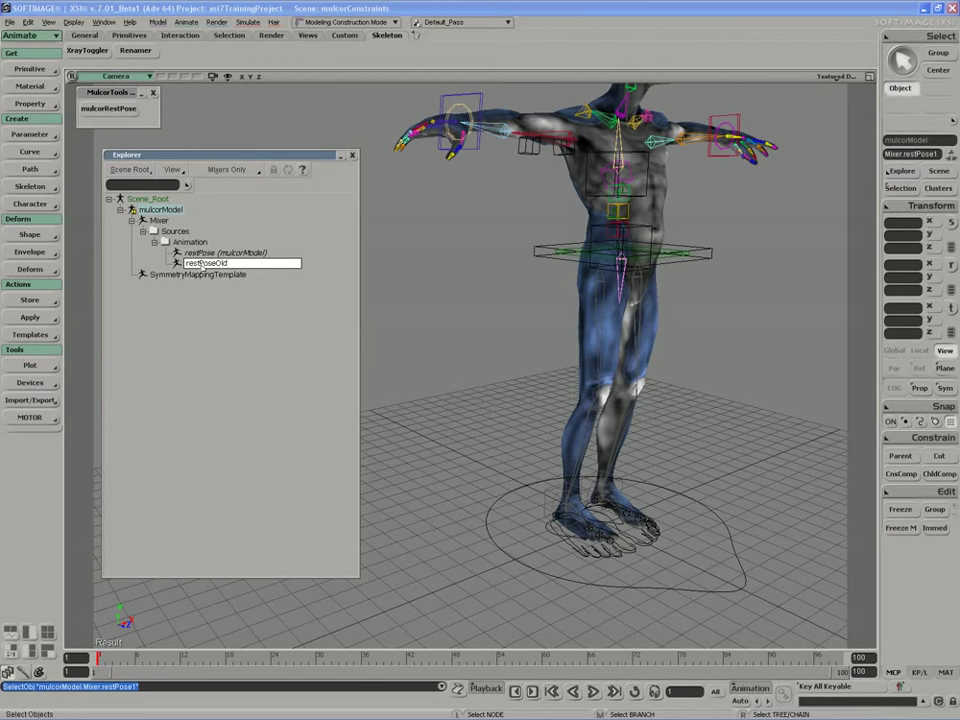
{"action": "type", "text": "Si"}
{"action": "type", "text": "mpleIK"}
{"action": "key", "text": "Return"}
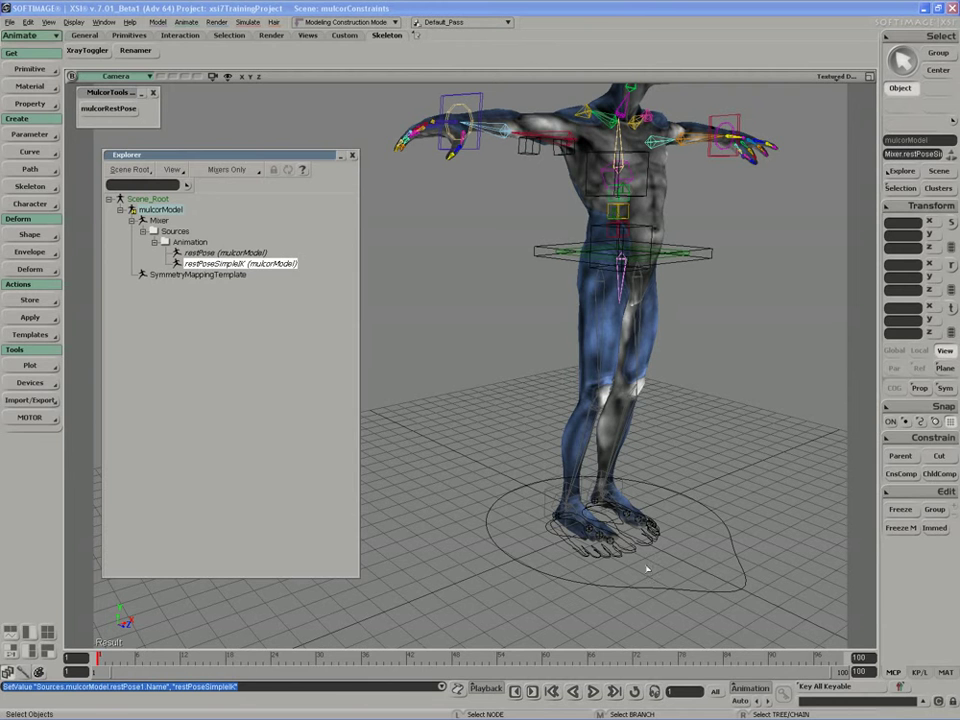
{"action": "left_click", "coordinate": [200, 264]}
{"action": "key", "text": "Up"}
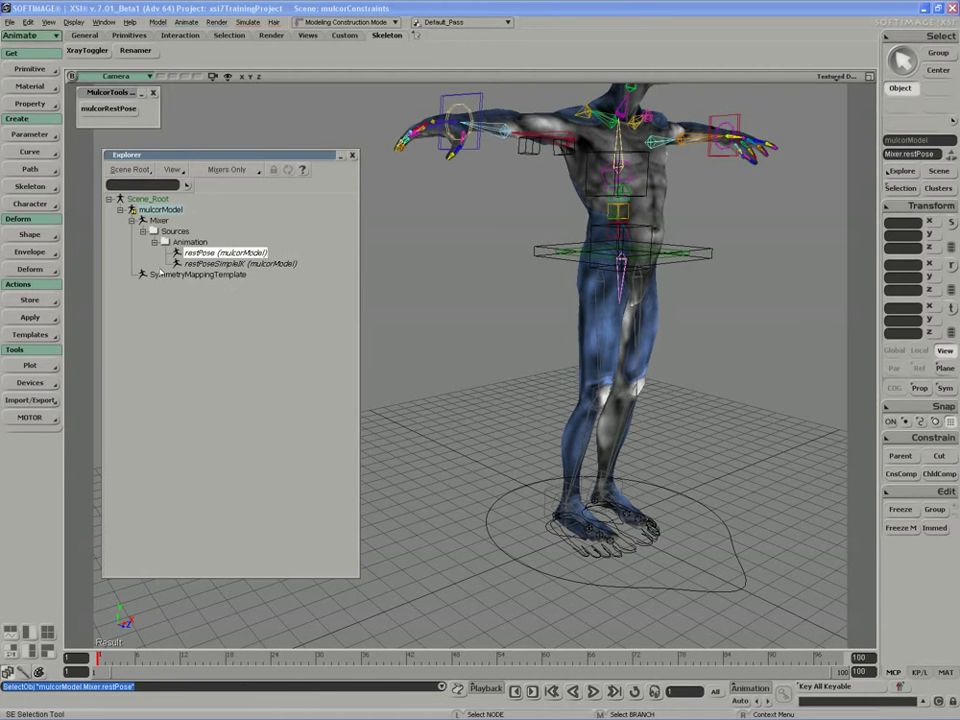
{"action": "key", "text": "F2"}
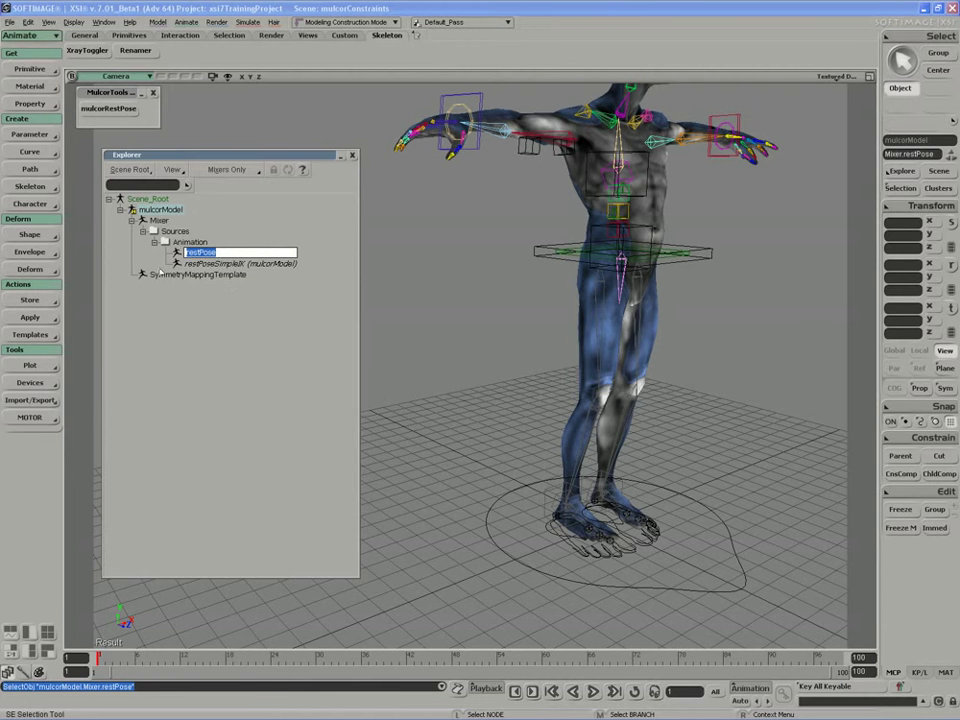
{"action": "type", "text": "restPoseSimpleIK"}
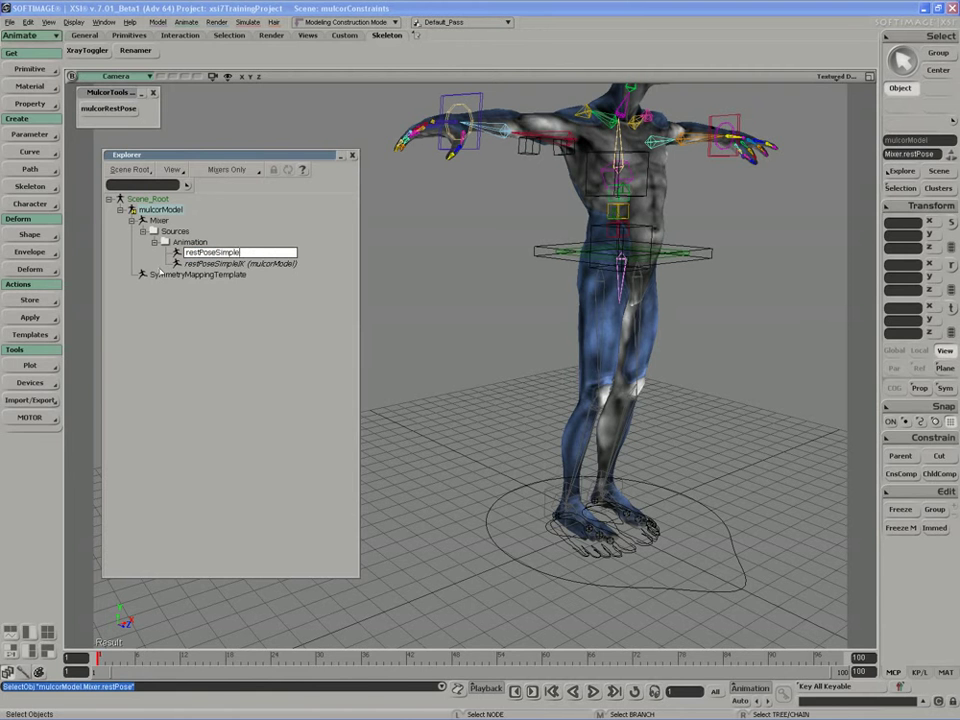
{"action": "key", "text": "Return"}
Rename the new action to 'restPose' and remove the trailing 1 from restPoseSimpleIK1.
{"action": "key", "text": "Down"}
{"action": "key", "text": "F2"}
{"action": "key", "text": "End"}
{"action": "key", "text": "BackSpace"}
{"action": "key", "text": "BackSpace"}
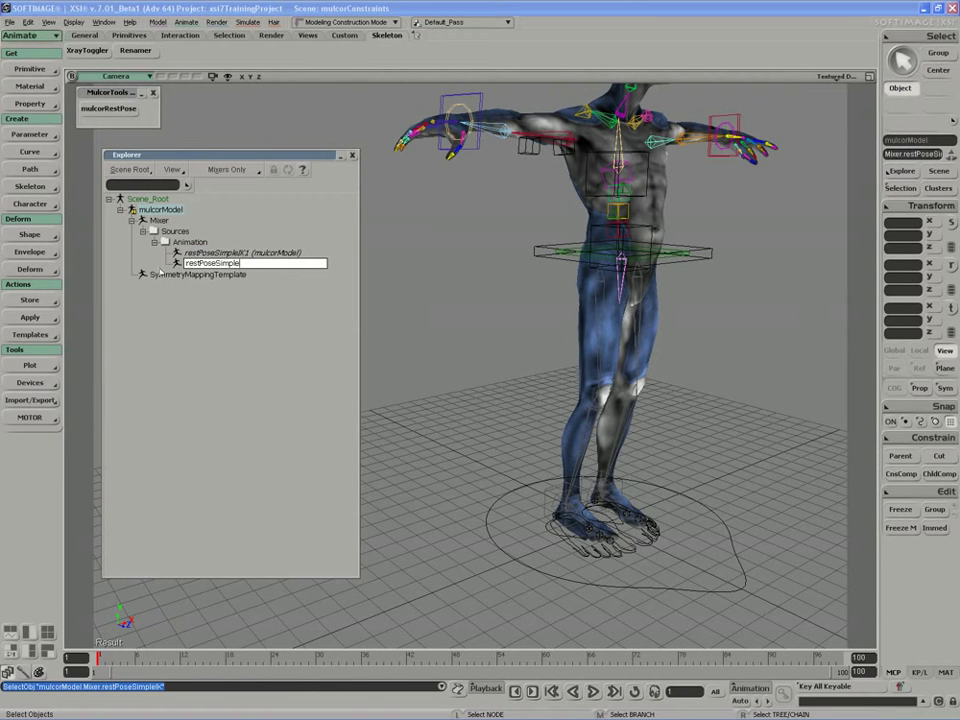
{"action": "key", "text": "BackSpace"}
{"action": "key", "text": "BackSpace"}
{"action": "key", "text": "BackSpace"}
{"action": "key", "text": "BackSpace"}
{"action": "key", "text": "BackSpace"}
{"action": "key", "text": "BackSpace"}
{"action": "key", "text": "Return"}
{"action": "key", "text": "F2"}
{"action": "key", "text": "Return"}
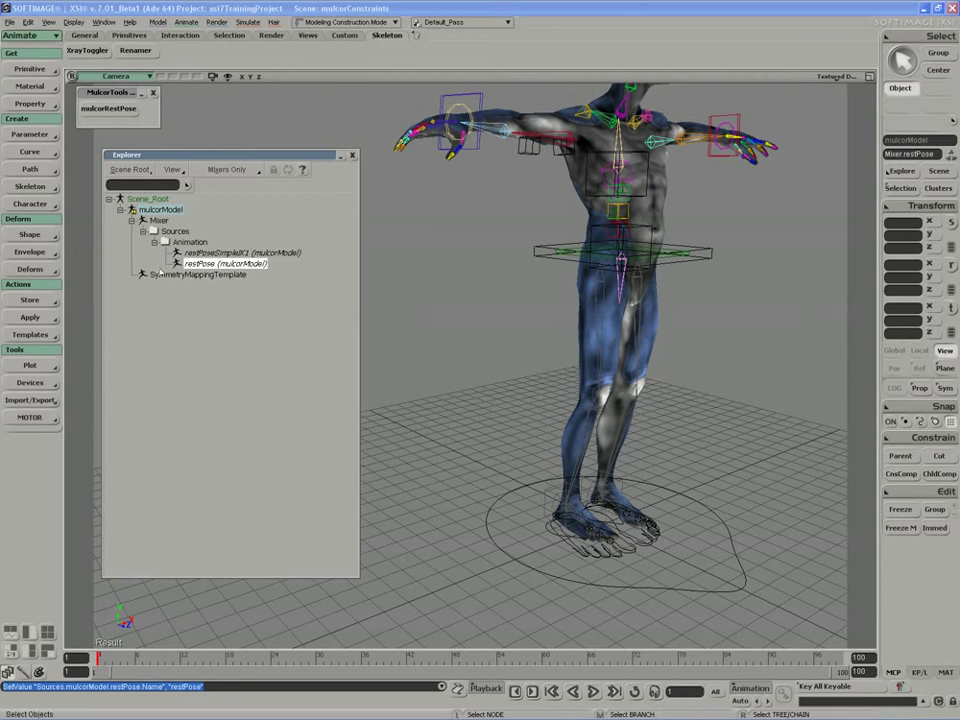
{"action": "key", "text": "Up"}
{"action": "key", "text": "F2"}
{"action": "key", "text": "End"}
{"action": "key", "text": "BackSpace"}
{"action": "key", "text": "Return"}
Clear the selection and zoom the view in on the legs and feet.
{"action": "right_click", "coordinate": [160, 270]}
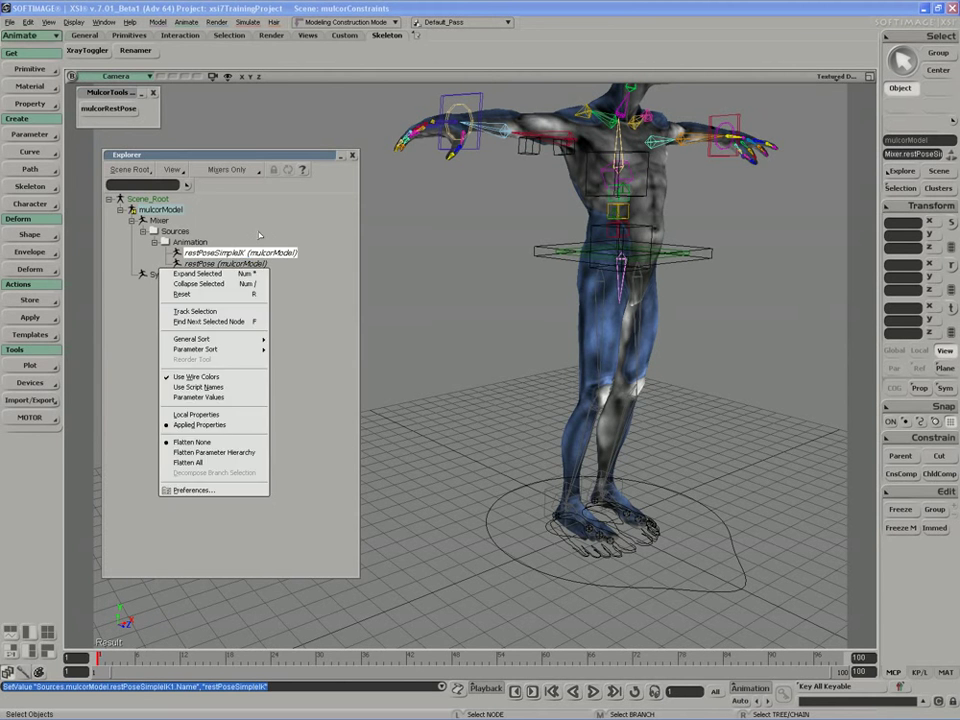
{"action": "left_click", "coordinate": [480, 285]}
{"action": "key", "text": "s"}
{"action": "mouse_move", "coordinate": [480, 285]}
{"action": "middle_mouse_down"}
{"action": "mouse_move", "coordinate": [476, 321]}
{"action": "mouse_move", "coordinate": [444, 386]}
{"action": "mouse_move", "coordinate": [521, 497]}
{"action": "middle_mouse_up"}
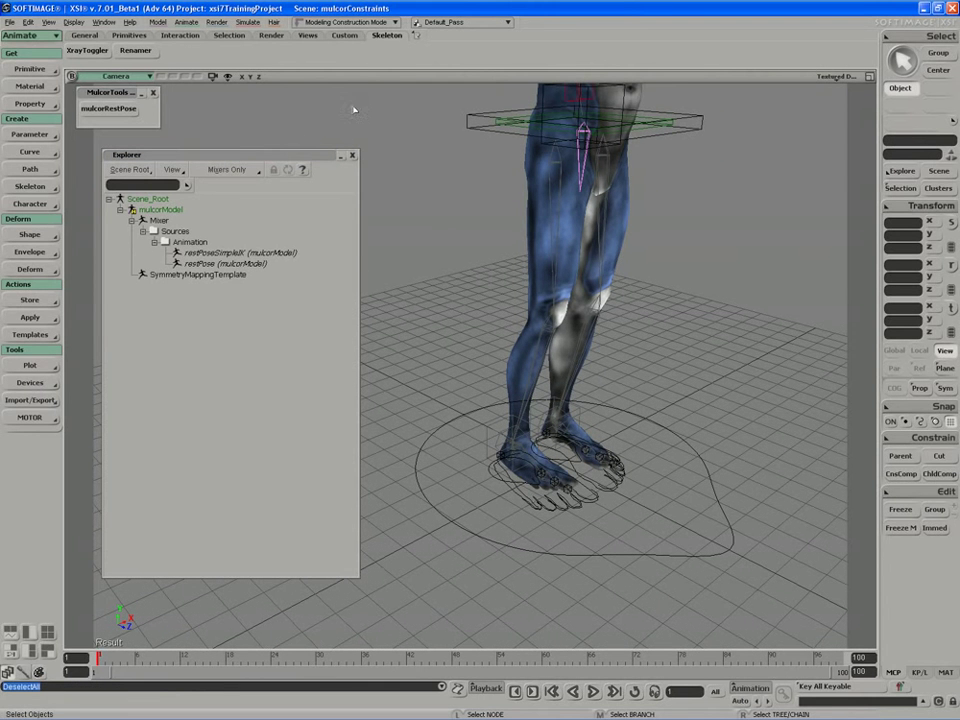
Save mulcorModel, then lift and turn the right foot control.
{"action": "key", "text": "ctrl+s"}
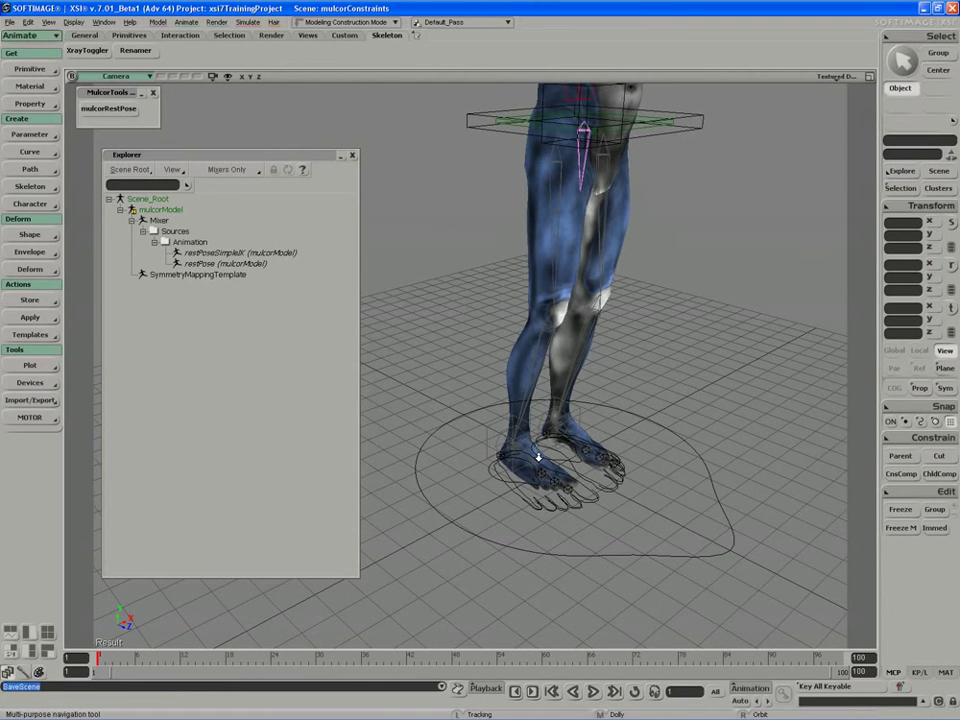
{"action": "mouse_move", "coordinate": [514, 458]}
{"action": "middle_mouse_down"}
{"action": "mouse_move", "coordinate": [525, 454]}
{"action": "mouse_move", "coordinate": [510, 484]}
{"action": "mouse_move", "coordinate": [560, 560]}
{"action": "middle_mouse_up"}
{"action": "left_click", "coordinate": [525, 494]}
{"action": "key", "text": "v"}
{"action": "mouse_move", "coordinate": [590, 610]}
{"action": "left_mouse_down"}
{"action": "mouse_move", "coordinate": [606, 428]}
{"action": "mouse_move", "coordinate": [561, 386]}
{"action": "mouse_move", "coordinate": [540, 386]}
{"action": "left_mouse_up"}
{"action": "key", "text": "r"}
{"action": "left_click_drag", "start_coordinate": [524, 443], "coordinate": [471, 450]}
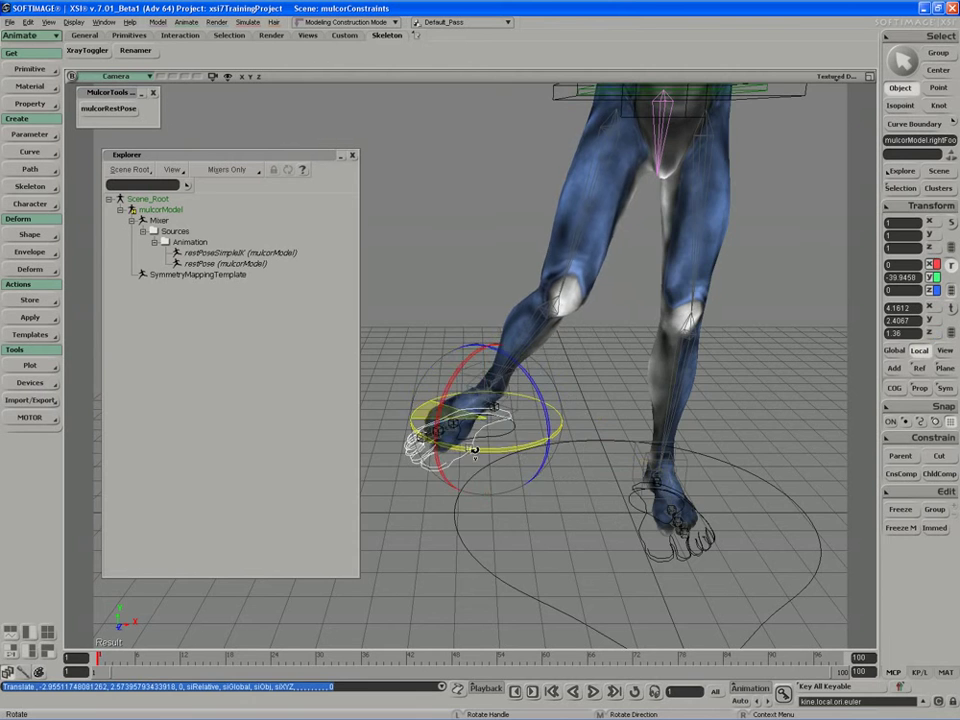
Rotate the right knee direction control to swing the knee inward.
{"action": "middle_click_drag", "start_coordinate": [471, 450], "coordinate": [563, 482]}
{"action": "key", "text": "space"}
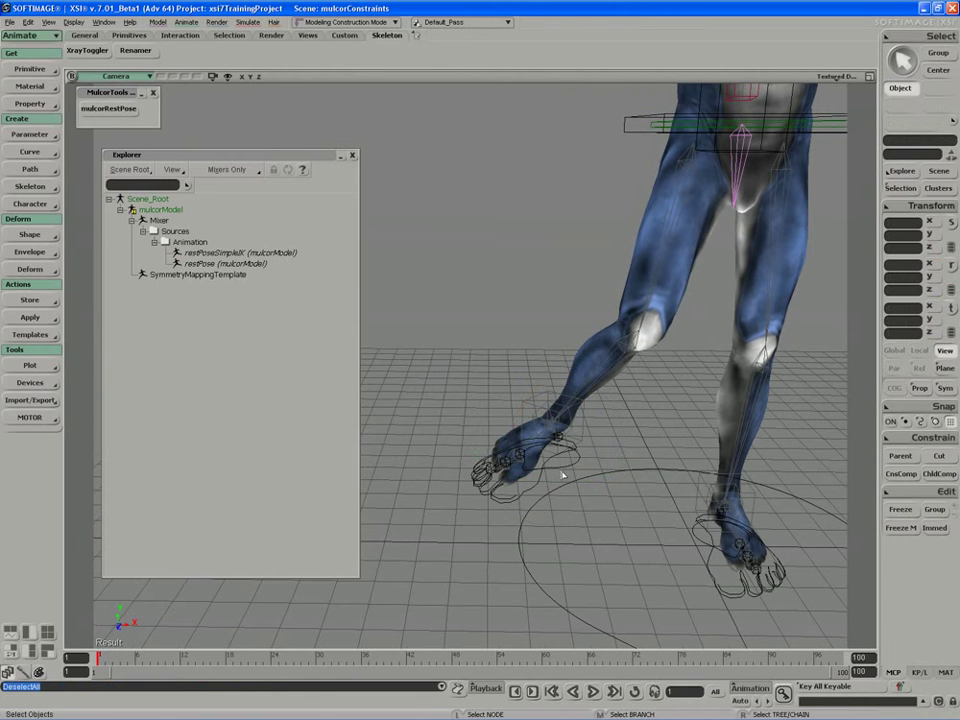
{"action": "left_click", "coordinate": [562, 480]}
{"action": "key", "text": "r"}
{"action": "mouse_move", "coordinate": [562, 480]}
{"action": "left_mouse_down"}
{"action": "mouse_move", "coordinate": [566, 489]}
{"action": "mouse_move", "coordinate": [545, 489]}
{"action": "left_mouse_up"}
{"action": "mouse_move", "coordinate": [545, 489]}
{"action": "right_mouse_down"}
{"action": "mouse_move", "coordinate": [561, 510]}
{"action": "mouse_move", "coordinate": [567, 494]}
{"action": "mouse_move", "coordinate": [540, 490]}
{"action": "mouse_move", "coordinate": [497, 514]}
{"action": "mouse_move", "coordinate": [487, 481]}
{"action": "right_mouse_up"}
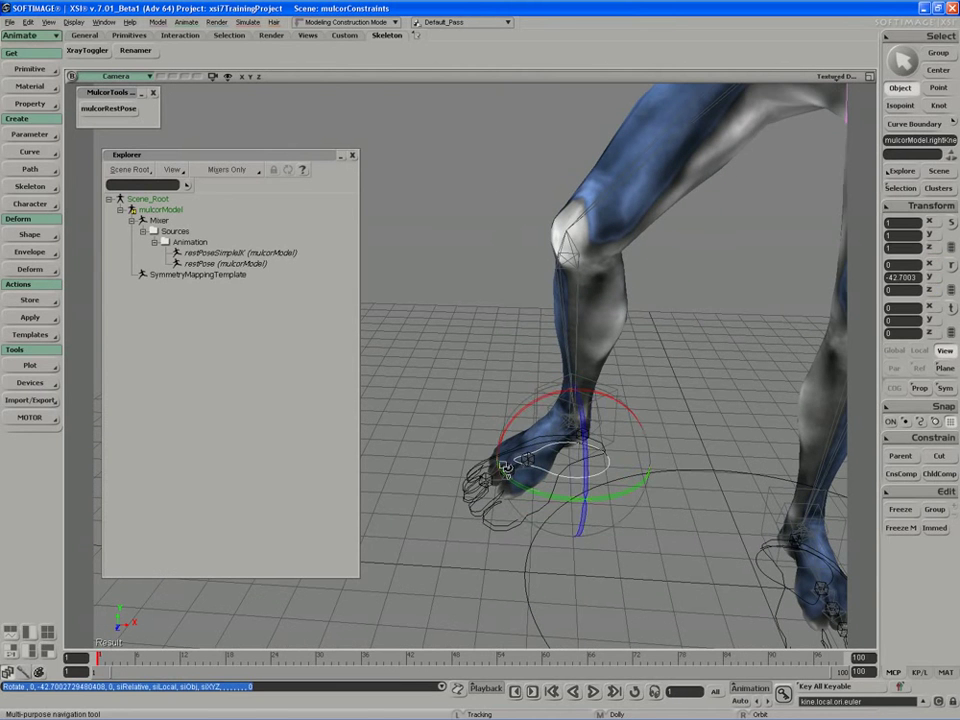
Rotate the right toe control both ways to bend the foot.
{"action": "key", "text": "space"}
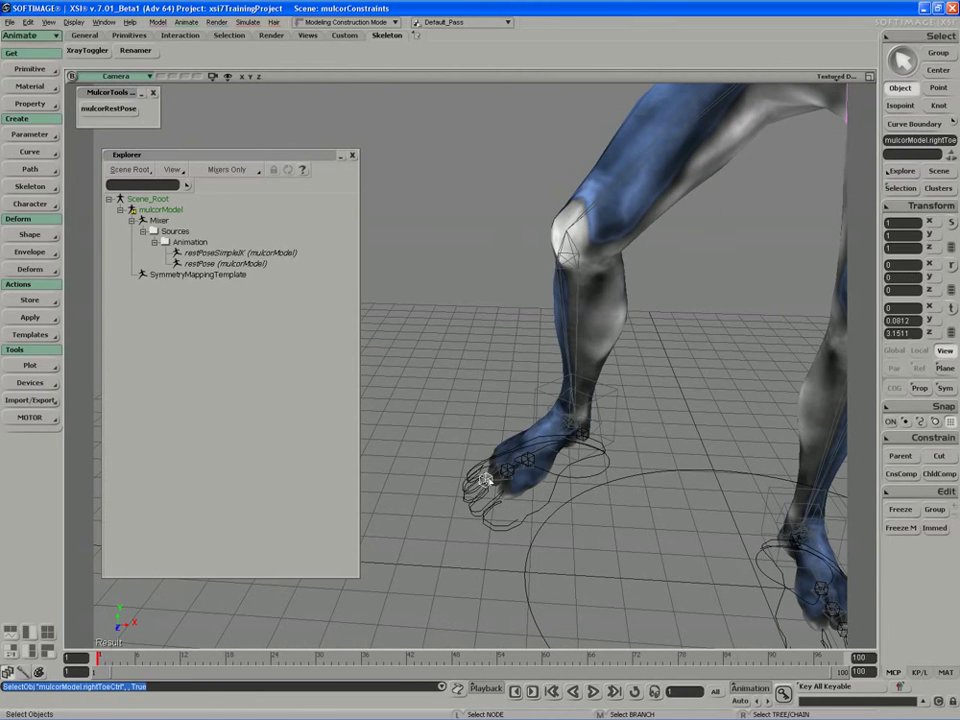
{"action": "left_click", "coordinate": [487, 481]}
{"action": "key", "text": "c"}
{"action": "mouse_move", "coordinate": [555, 492]}
{"action": "left_mouse_down"}
{"action": "mouse_move", "coordinate": [508, 515]}
{"action": "mouse_move", "coordinate": [480, 480]}
{"action": "left_mouse_up"}
{"action": "key", "text": "s"}
{"action": "mouse_move", "coordinate": [480, 480]}
{"action": "right_mouse_down"}
{"action": "mouse_move", "coordinate": [633, 400]}
{"action": "mouse_move", "coordinate": [561, 446]}
{"action": "mouse_move", "coordinate": [525, 503]}
{"action": "right_mouse_up"}
{"action": "key", "text": "c"}
{"action": "mouse_move", "coordinate": [489, 513]}
{"action": "left_mouse_down"}
{"action": "mouse_move", "coordinate": [422, 578]}
{"action": "mouse_move", "coordinate": [435, 579]}
{"action": "left_mouse_up"}
{"action": "key", "text": "s"}
{"action": "mouse_move", "coordinate": [401, 549]}
{"action": "right_mouse_down"}
{"action": "mouse_move", "coordinate": [552, 476]}
{"action": "mouse_move", "coordinate": [589, 486]}
{"action": "mouse_move", "coordinate": [490, 455]}
{"action": "right_mouse_up"}
Roll the right foot on its ball control, then rotate the knee direction again.
{"action": "key", "text": "space"}
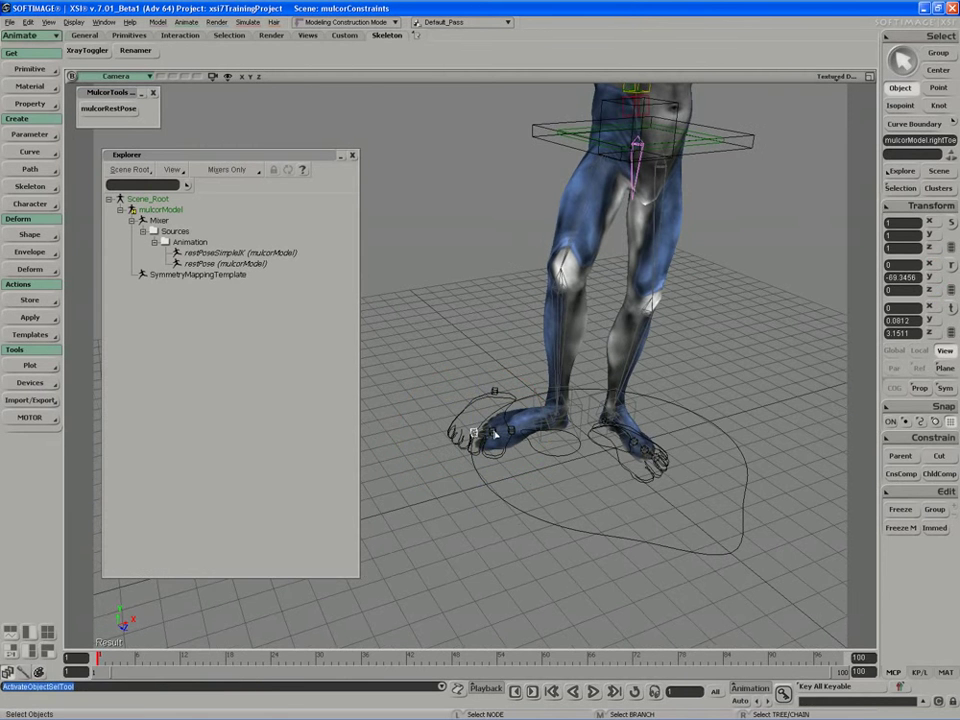
{"action": "left_click", "coordinate": [491, 433]}
{"action": "key", "text": "c"}
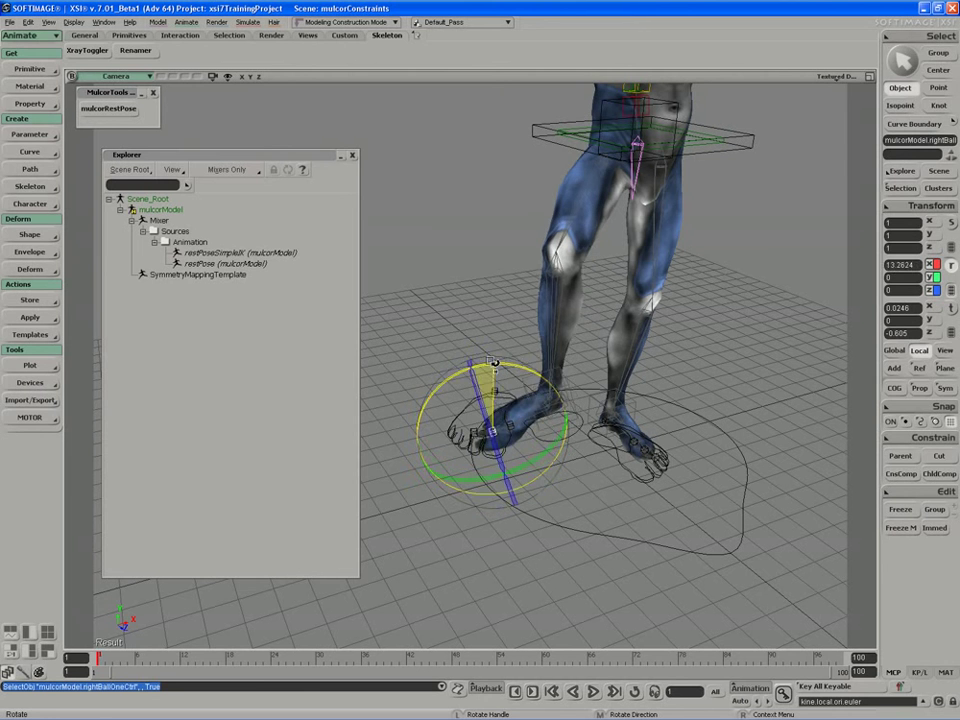
{"action": "left_click_drag", "start_coordinate": [516, 366], "coordinate": [485, 405]}
{"action": "left_click", "coordinate": [509, 424]}
{"action": "left_click", "coordinate": [509, 424]}
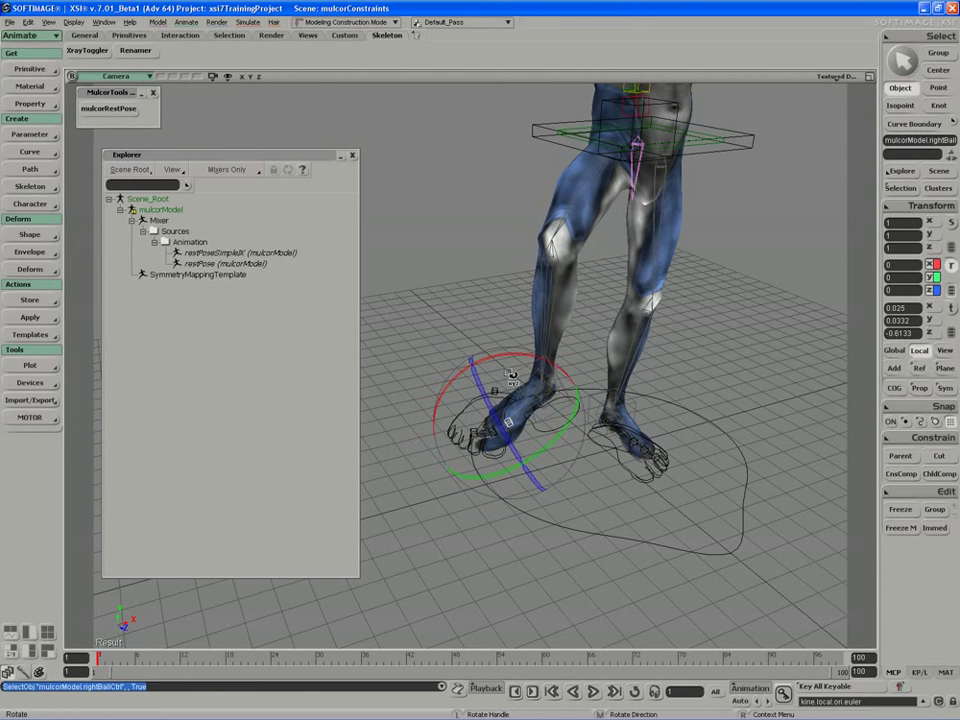
{"action": "key", "text": "space"}
{"action": "mouse_move", "coordinate": [509, 424]}
{"action": "right_mouse_down"}
{"action": "mouse_move", "coordinate": [548, 383]}
{"action": "mouse_move", "coordinate": [541, 414]}
{"action": "right_mouse_up"}
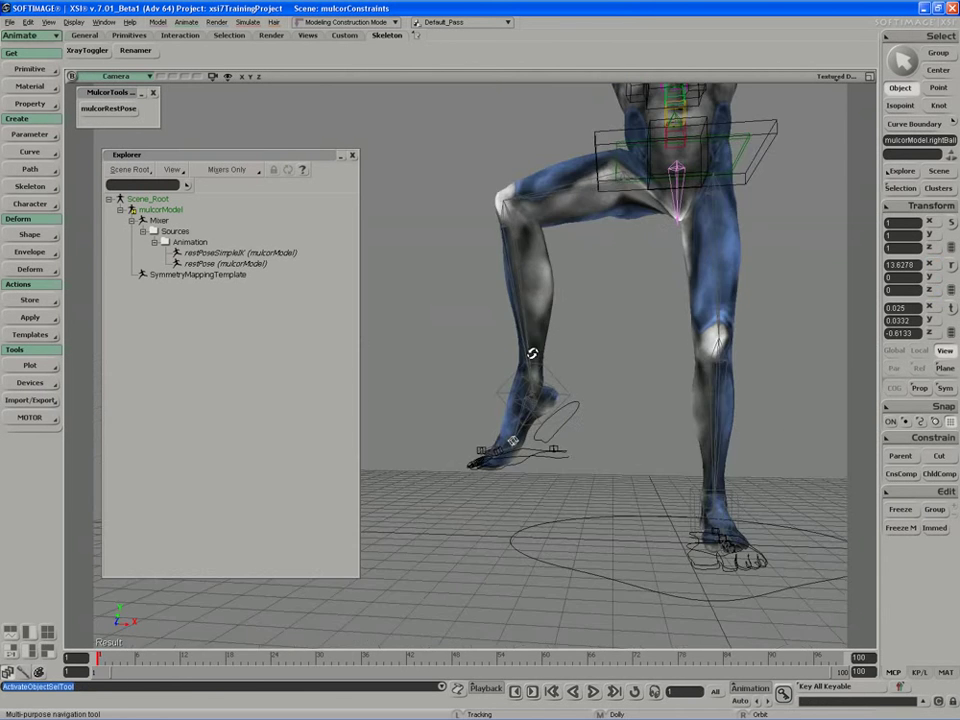
{"action": "left_click", "coordinate": [541, 426]}
{"action": "key", "text": "c"}
{"action": "mouse_move", "coordinate": [552, 450]}
{"action": "left_mouse_down"}
{"action": "mouse_move", "coordinate": [562, 450]}
{"action": "mouse_move", "coordinate": [531, 440]}
{"action": "left_mouse_up"}
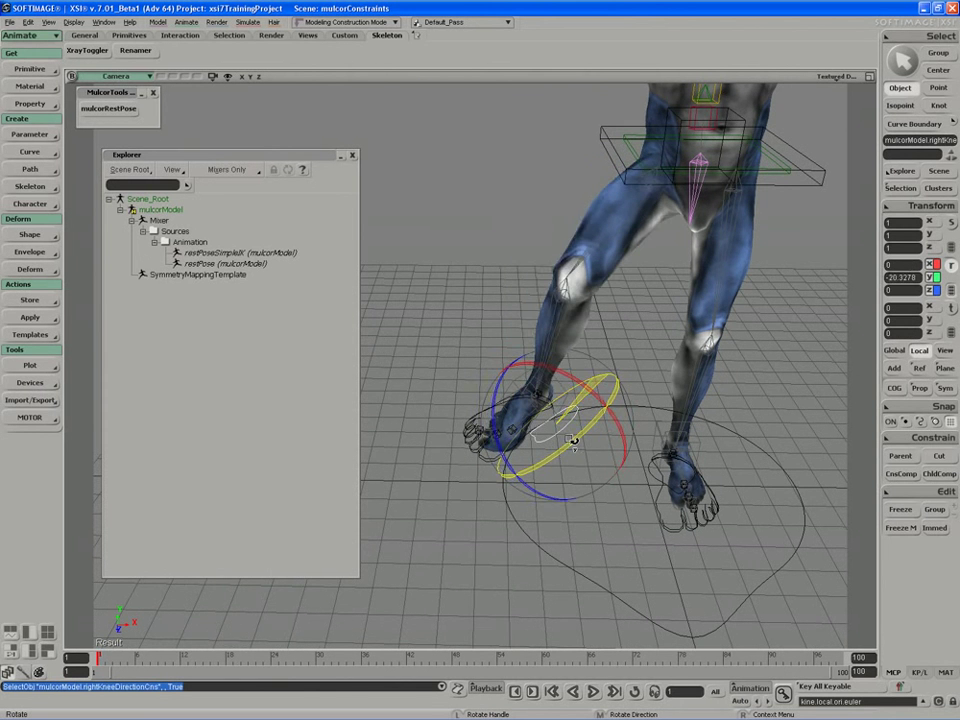
Apply the restPose action from the Mixer sources and orbit in on the feet.
{"action": "scroll", "coordinate": [521, 428], "scroll_direction": "down", "scroll_amount": 3}
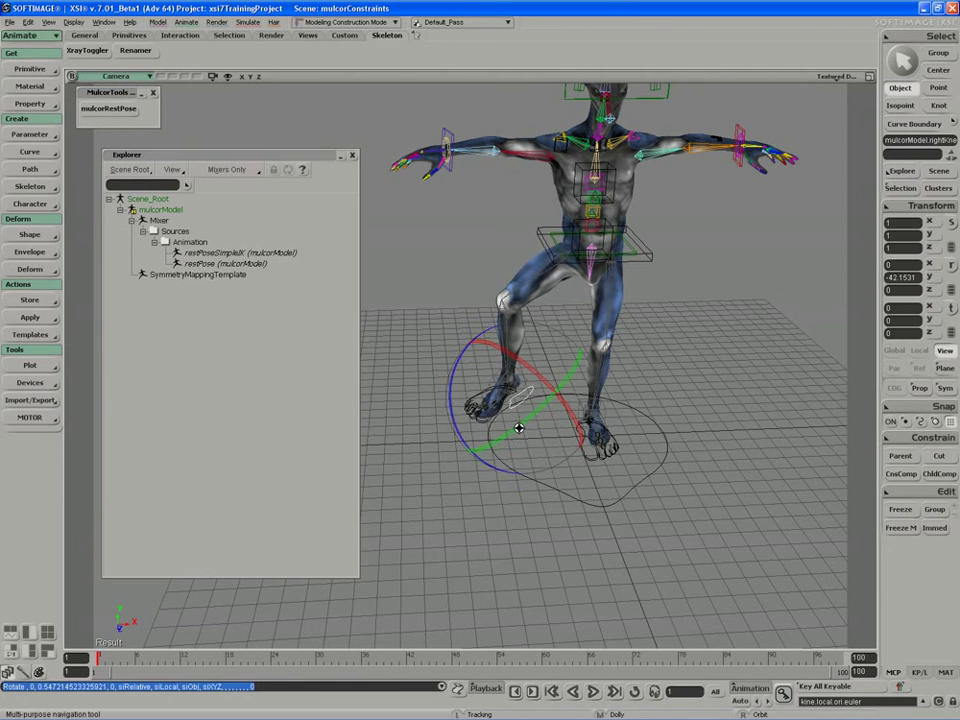
{"action": "left_click", "coordinate": [110, 108]}
{"action": "key", "text": "s"}
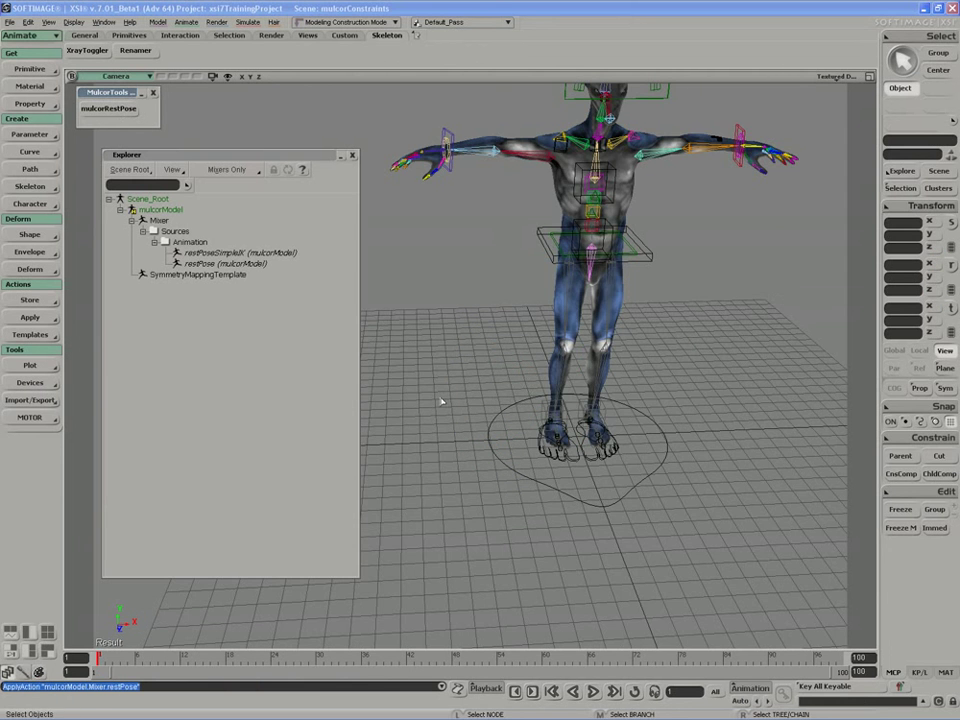
{"action": "right_click_drag", "start_coordinate": [439, 400], "coordinate": [516, 377]}
{"action": "mouse_move", "coordinate": [516, 377]}
{"action": "middle_mouse_down"}
{"action": "mouse_move", "coordinate": [420, 446]}
{"action": "mouse_move", "coordinate": [388, 543]}
{"action": "middle_mouse_up"}
{"action": "right_click_drag", "start_coordinate": [388, 543], "coordinate": [450, 439]}
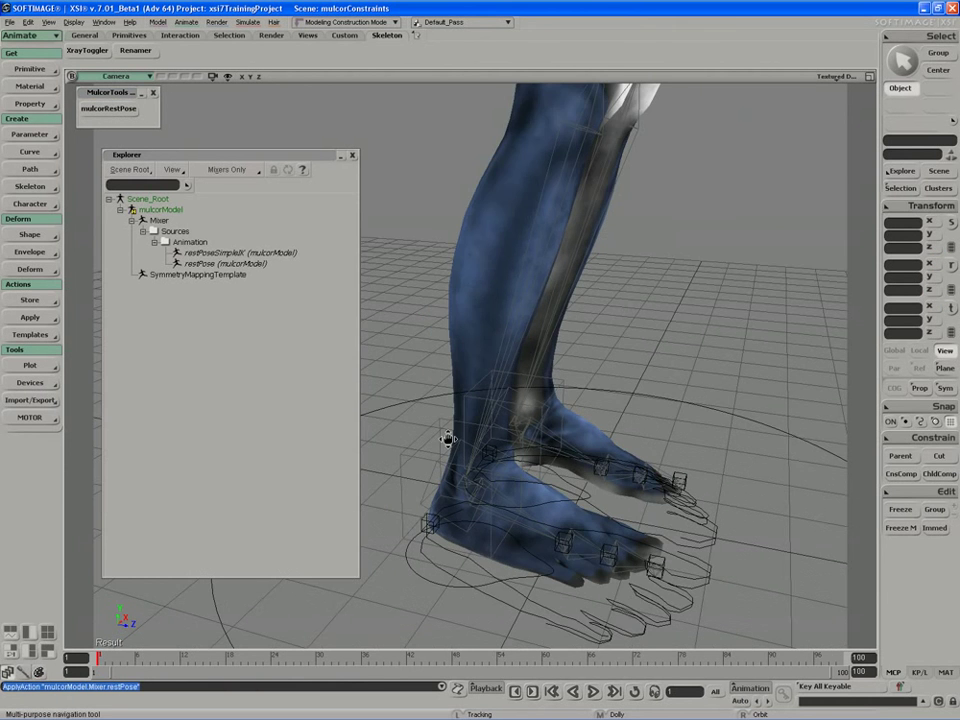
Undo the stray right foot control move, deselect all, and check the feet.
{"action": "key", "text": "v"}
{"action": "left_click", "coordinate": [457, 540]}
{"action": "key", "text": "ctrl+z"}
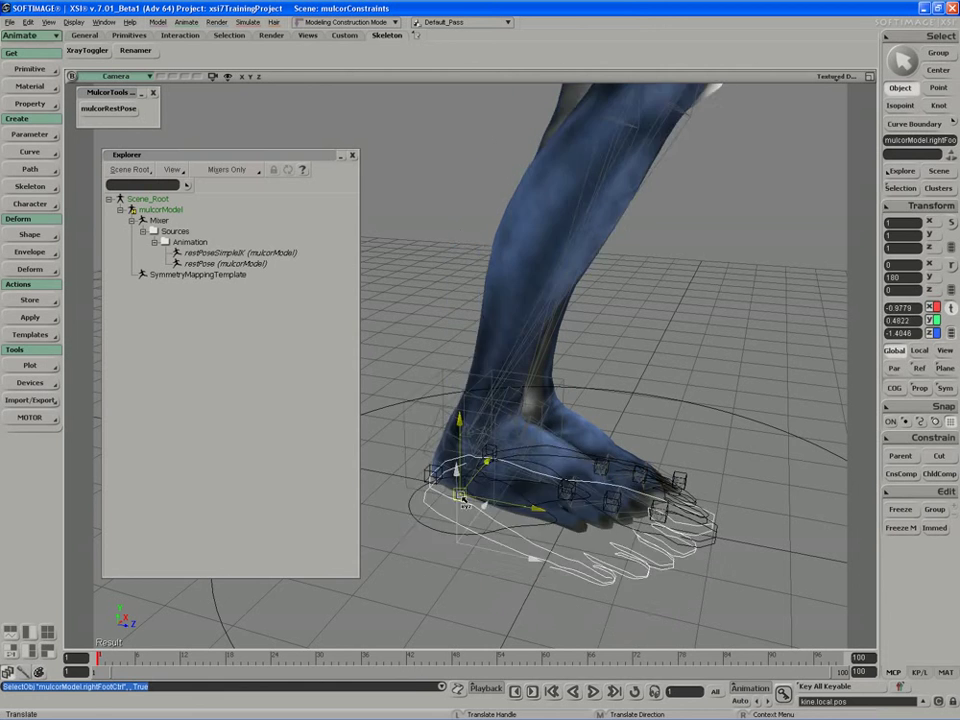
{"action": "middle_click_drag", "start_coordinate": [457, 540], "coordinate": [440, 470]}
{"action": "left_click_drag", "start_coordinate": [440, 470], "coordinate": [425, 514]}
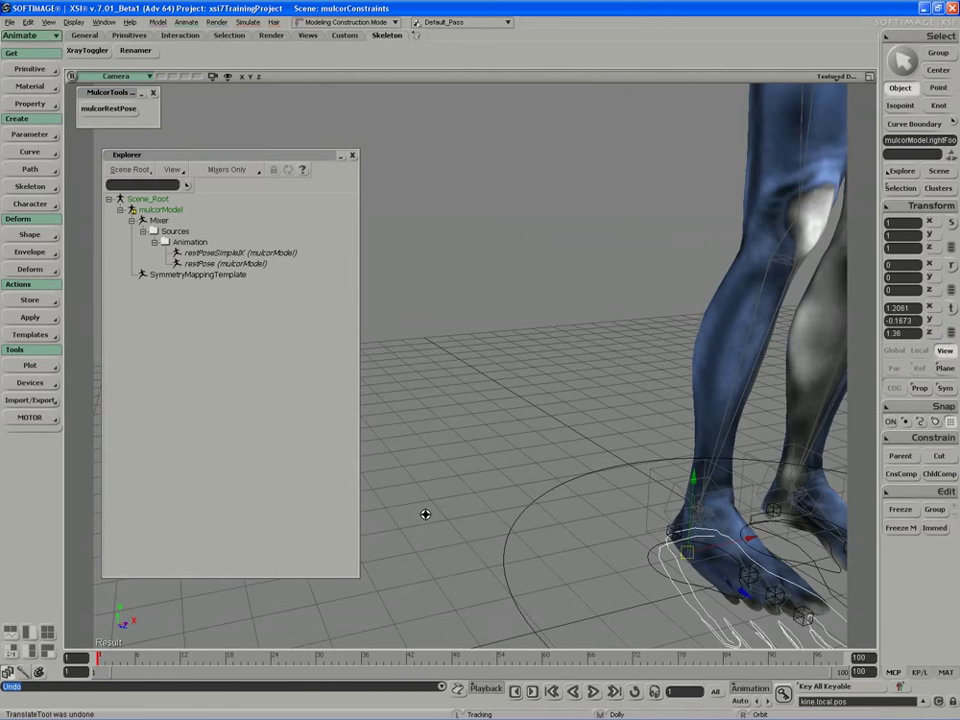
{"action": "mouse_move", "coordinate": [425, 514]}
{"action": "right_mouse_down"}
{"action": "mouse_move", "coordinate": [735, 403]}
{"action": "mouse_move", "coordinate": [508, 422]}
{"action": "mouse_move", "coordinate": [482, 403]}
{"action": "mouse_move", "coordinate": [486, 418]}
{"action": "mouse_move", "coordinate": [469, 437]}
{"action": "mouse_move", "coordinate": [511, 455]}
{"action": "right_mouse_up"}
{"action": "key", "text": "ctrl+shift+a"}
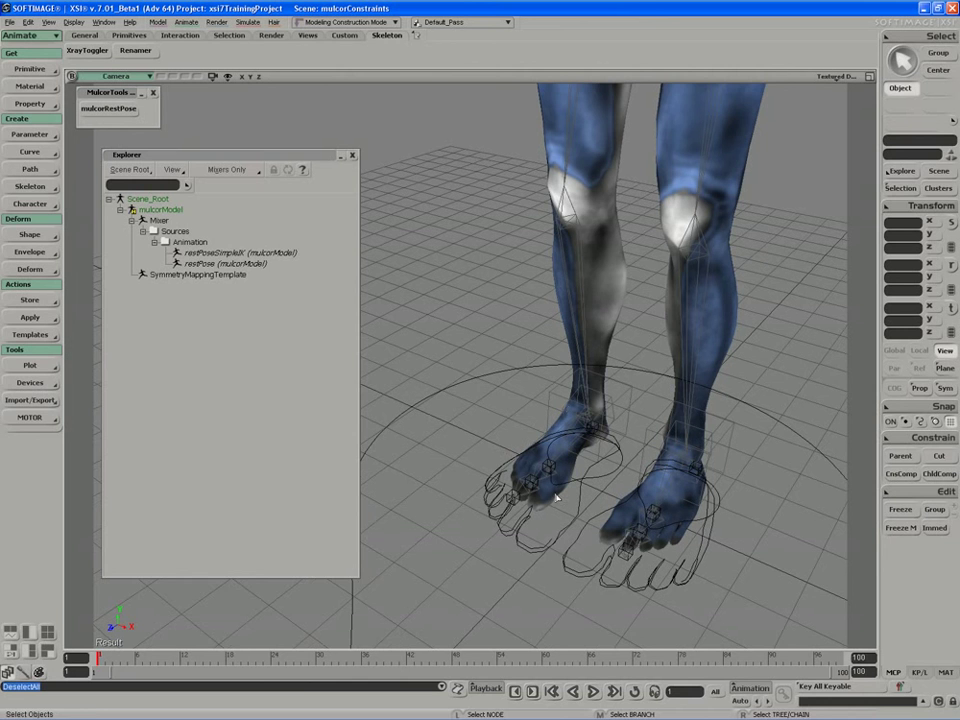
{"action": "right_click_drag", "start_coordinate": [567, 407], "coordinate": [484, 441]}
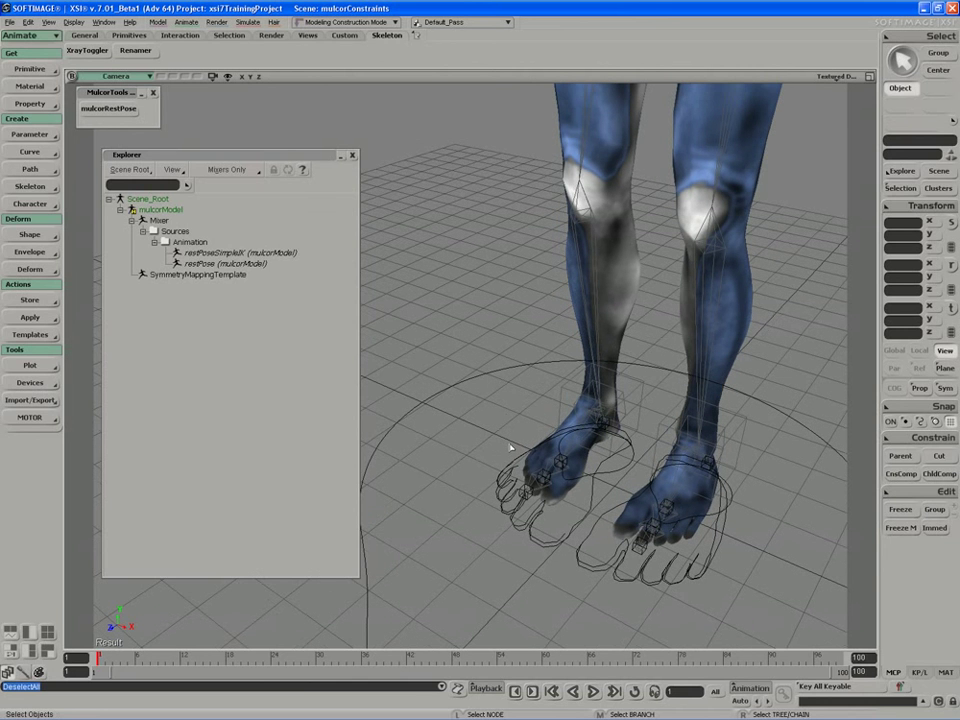